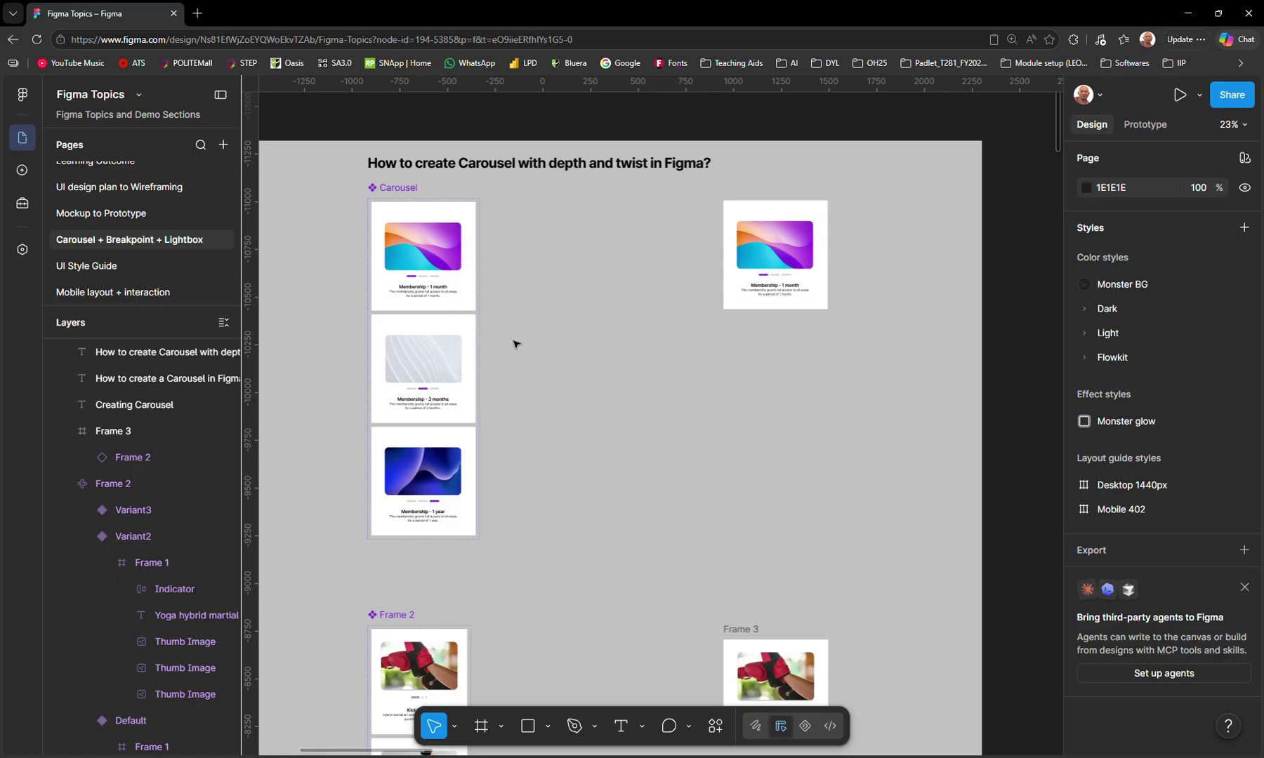
# - Examine the layer outlines of the existing carousel component sets, then hide the outlines again
pyautogui.hotkey('ctrl', 'y')
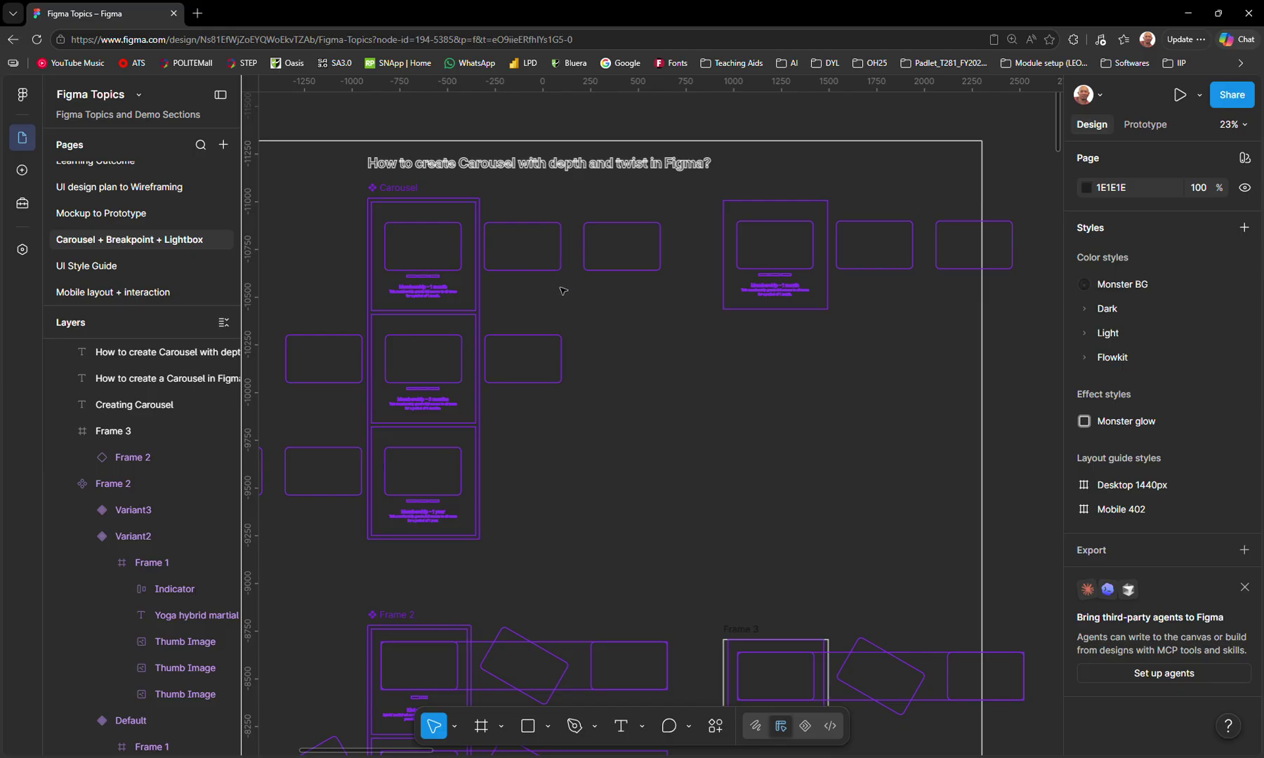
pyautogui.scroll(-5, 538, 311)
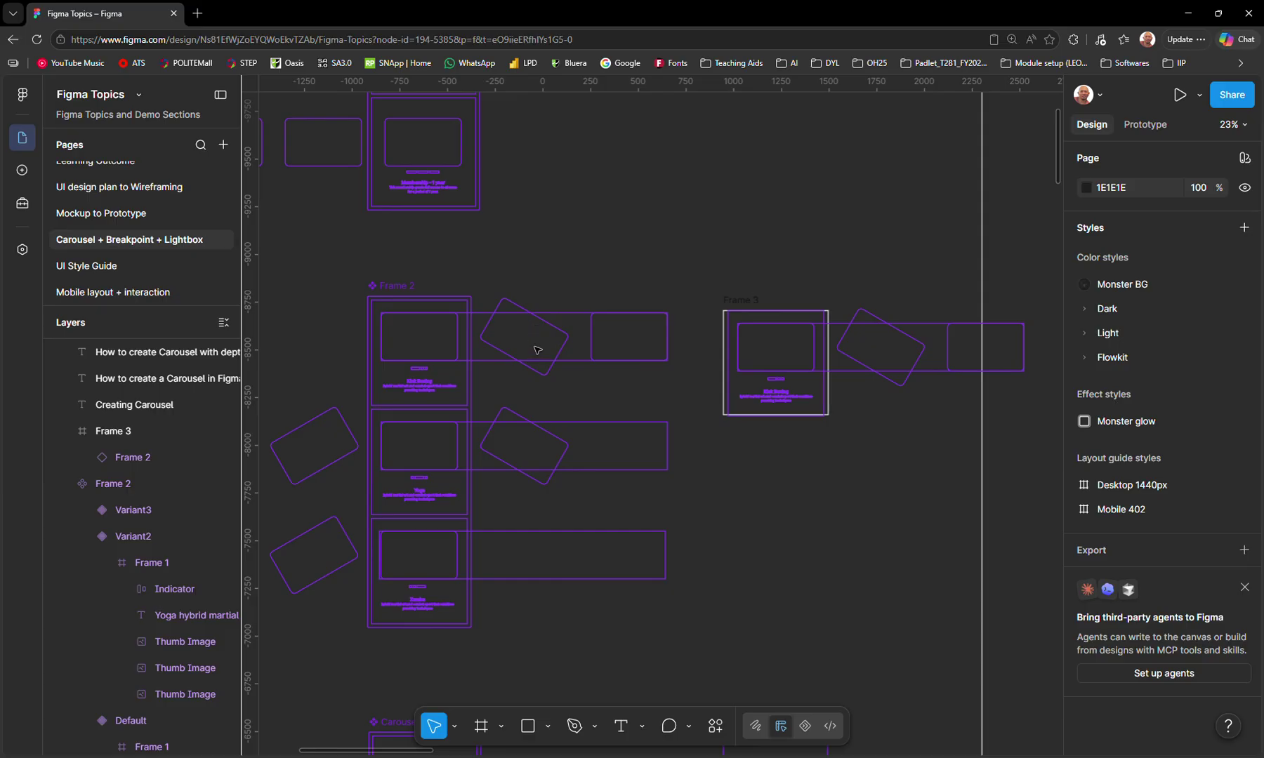
pyautogui.scroll(-6, 538, 352)
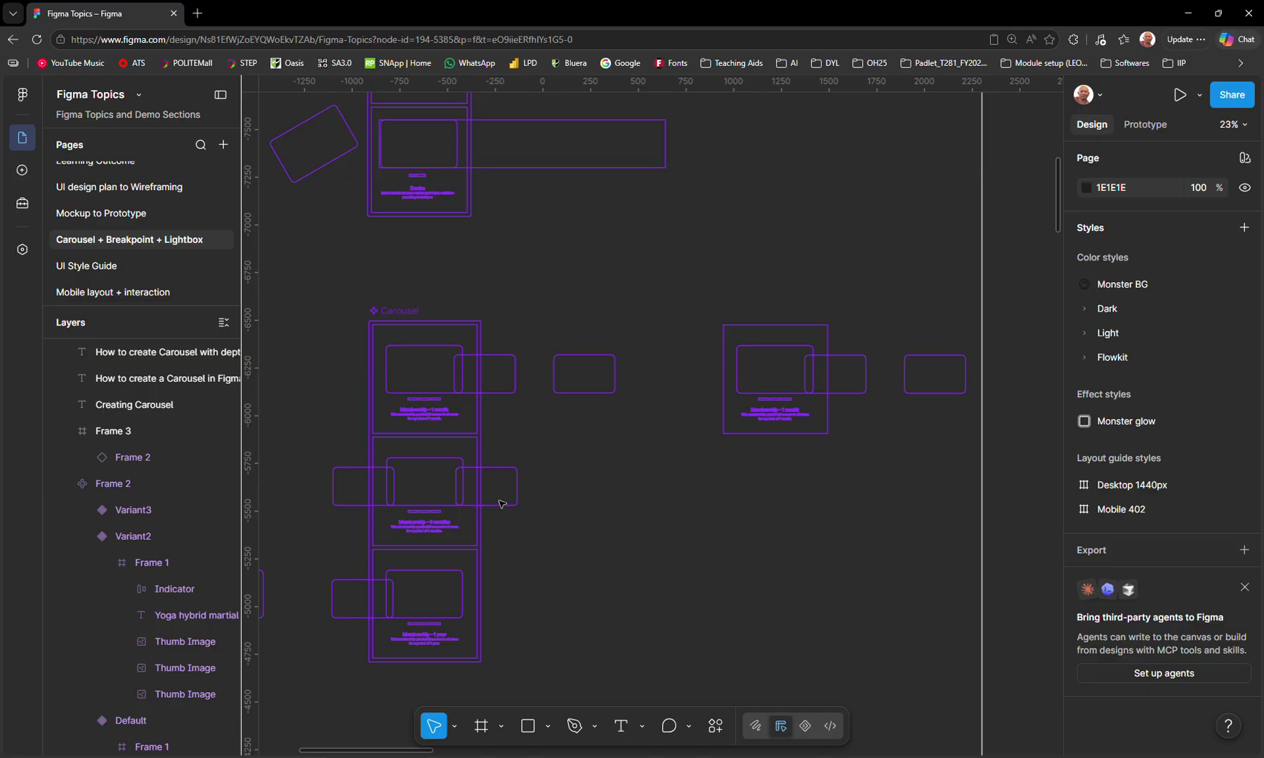
pyautogui.hotkey('ctrl', 'y')
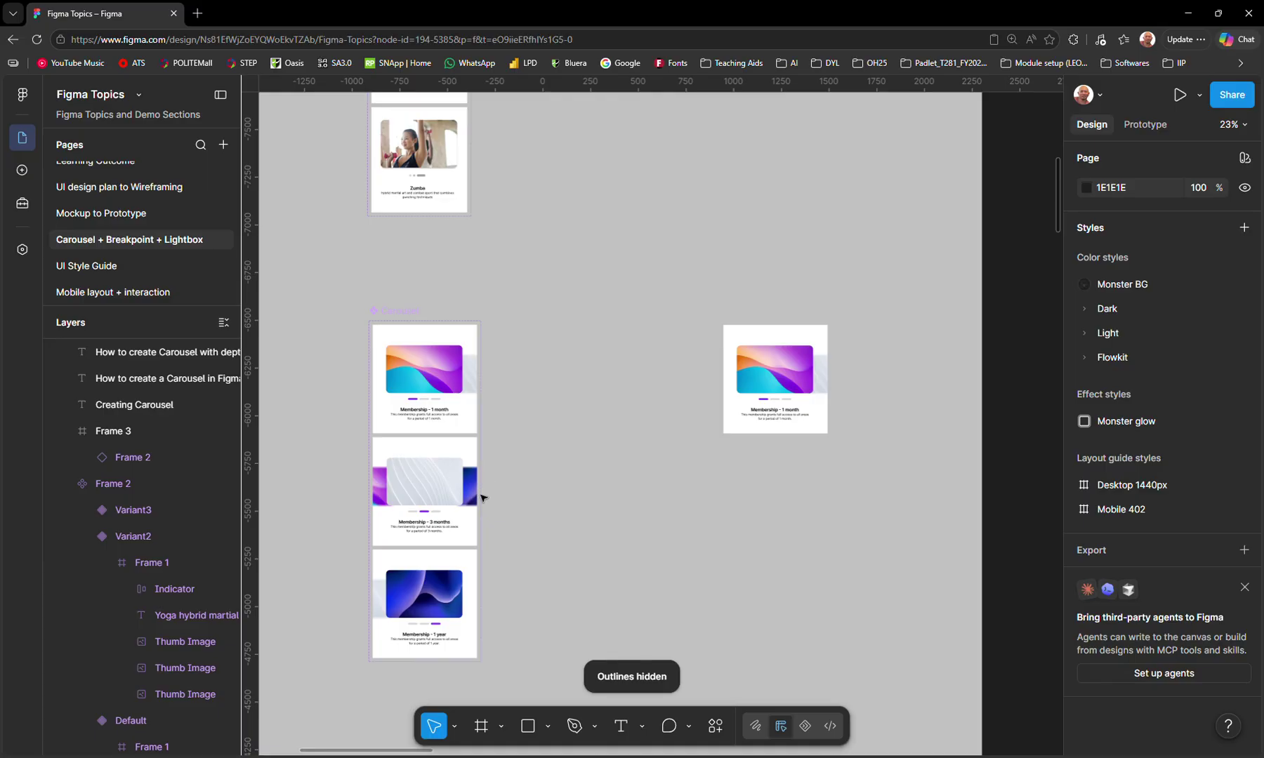
pyautogui.scroll(-2, 483, 496)
pyautogui.scroll(3, 564, 452)
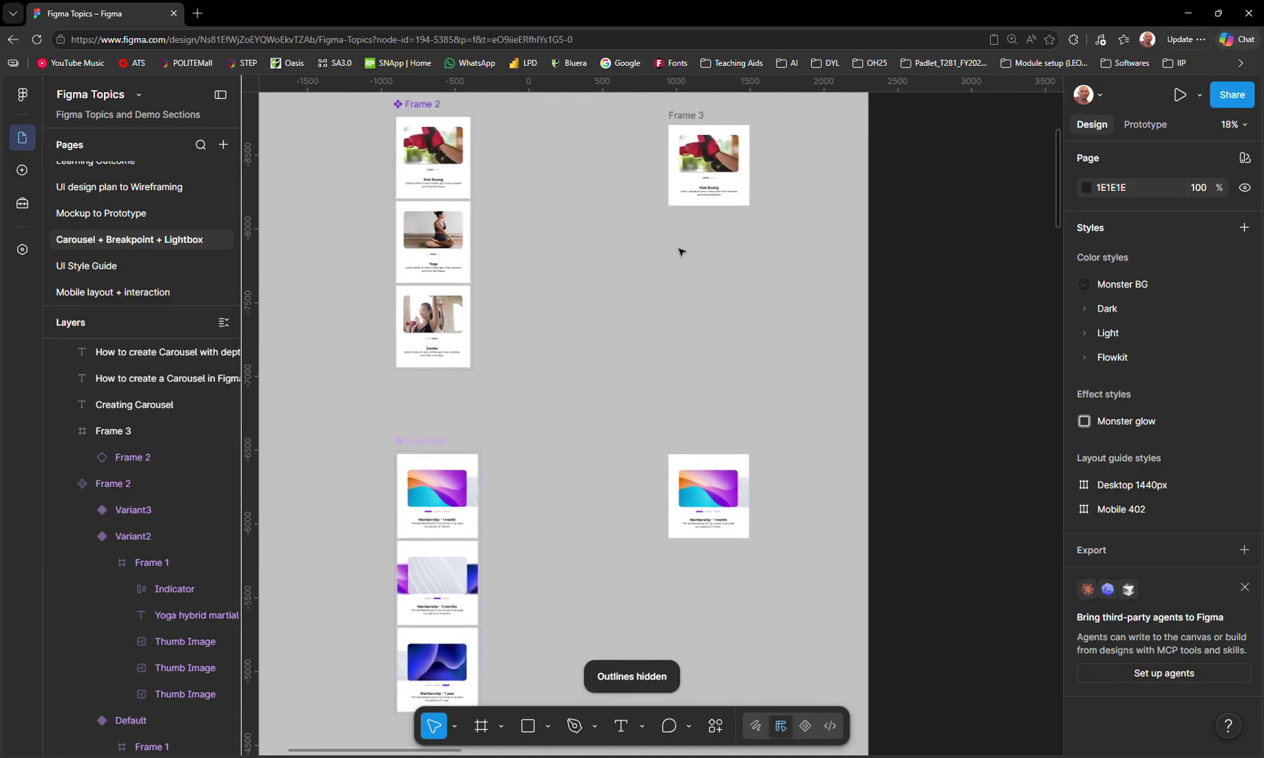
# - Preview Frame 3 and swipe its carousel forward through the Yoga and Zumba slides and back to Kick Boxing
pyautogui.click(695, 130)
pyautogui.click(695, 116)
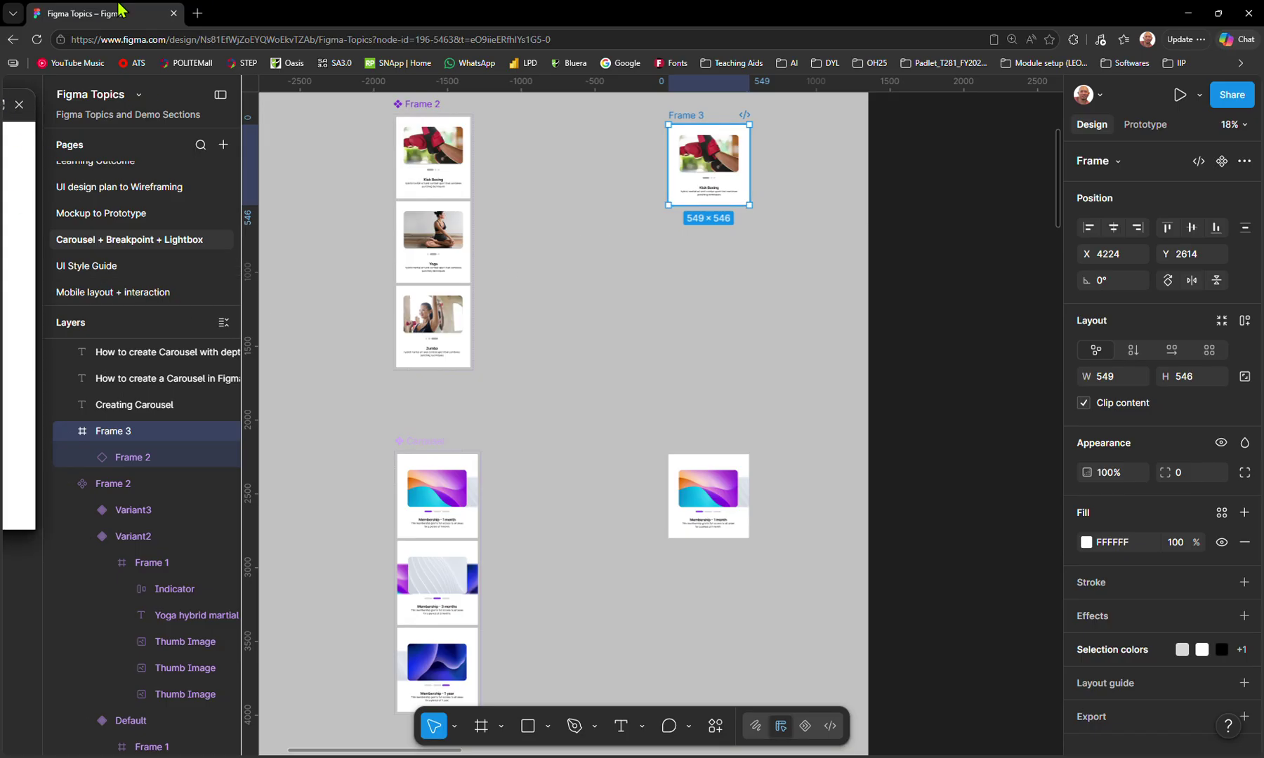
pyautogui.click(19, 104)
pyautogui.hotkey('shift', 'space')
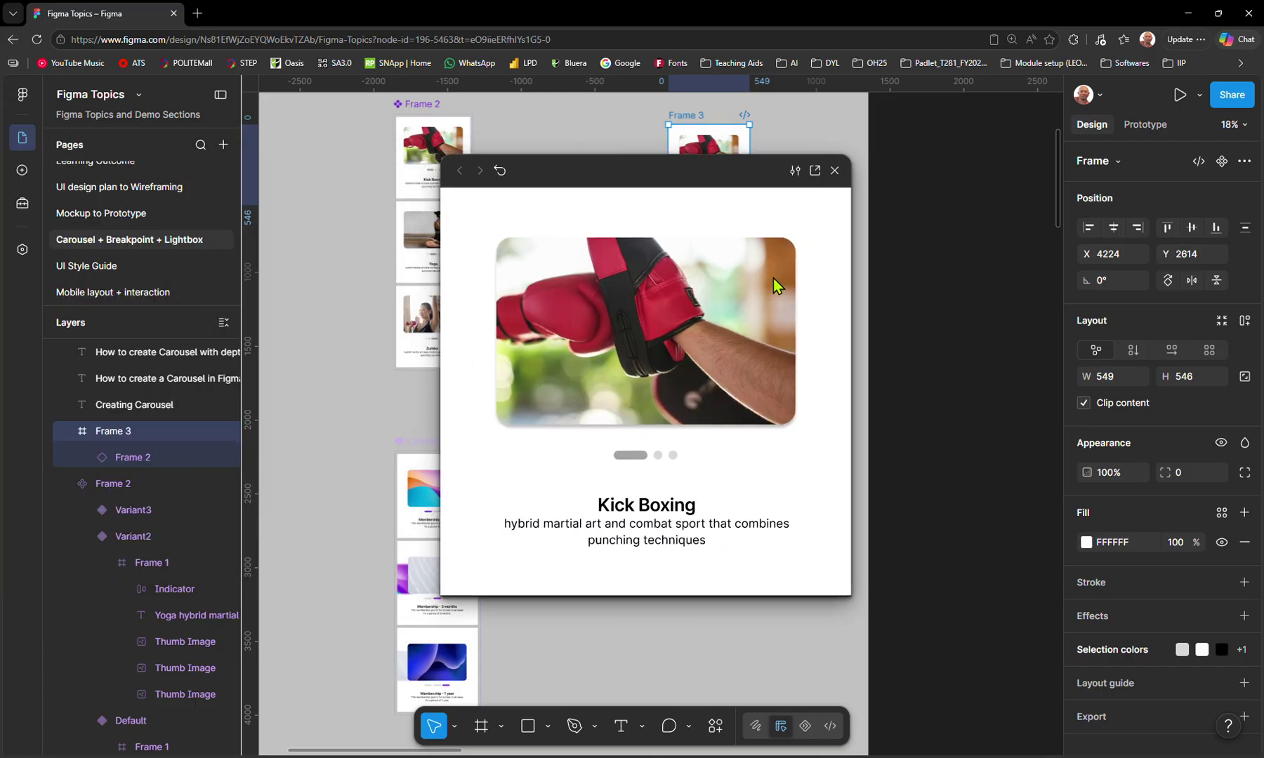
pyautogui.moveTo(773, 279); pyautogui.dragTo(600, 347)
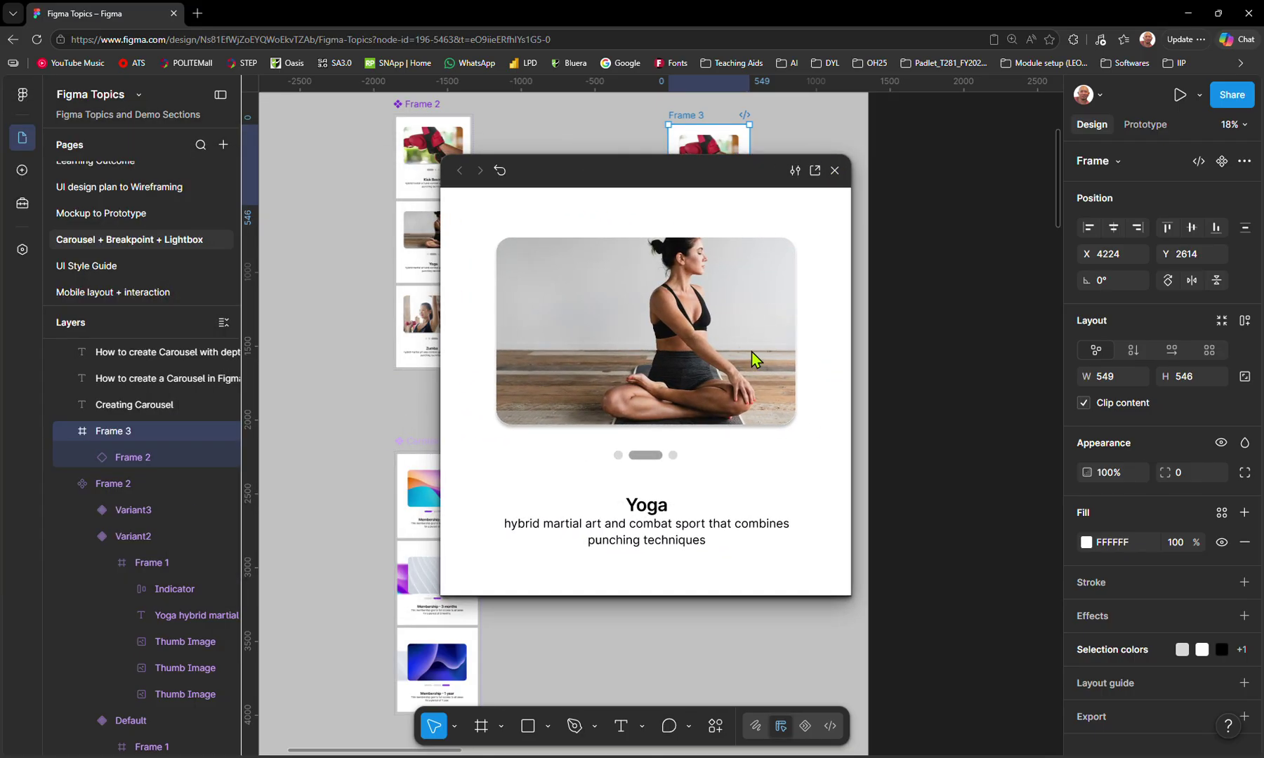
pyautogui.moveTo(751, 352); pyautogui.dragTo(465, 409)
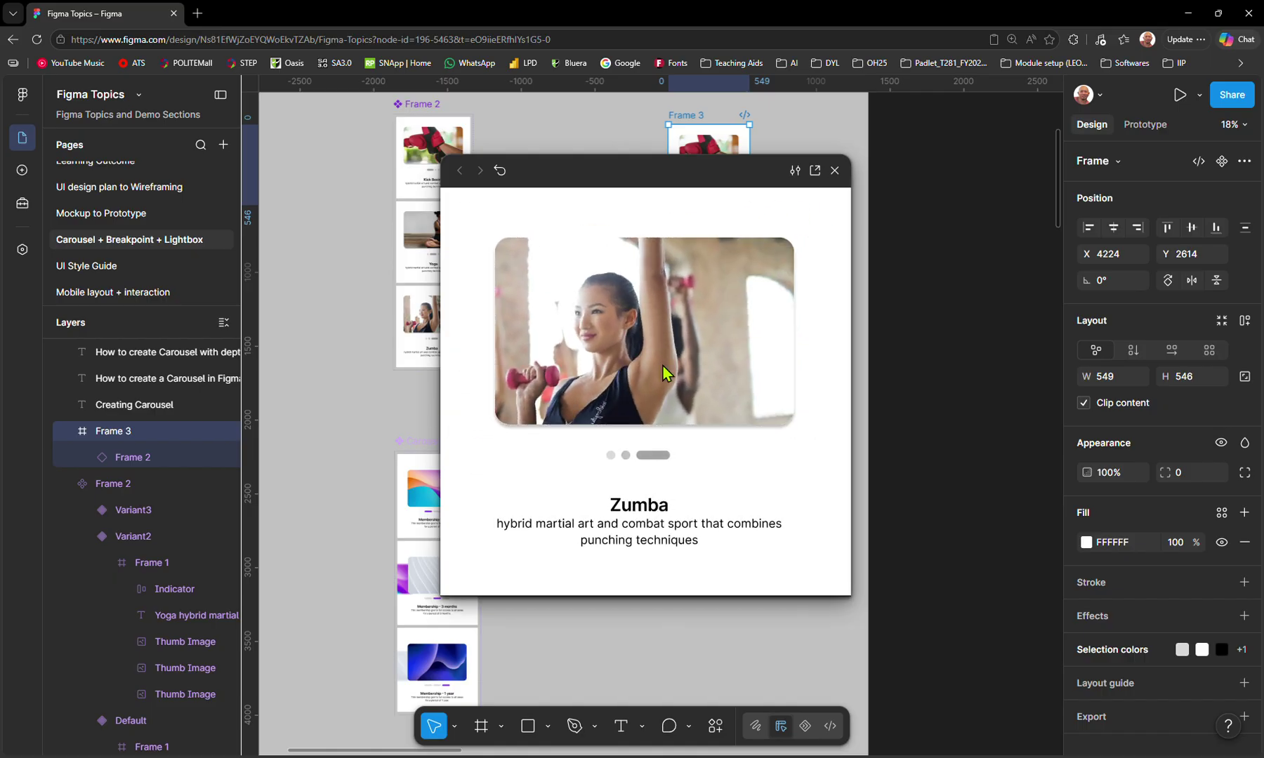
pyautogui.moveTo(663, 365); pyautogui.dragTo(762, 316)
pyautogui.moveTo(601, 392); pyautogui.dragTo(865, 263)
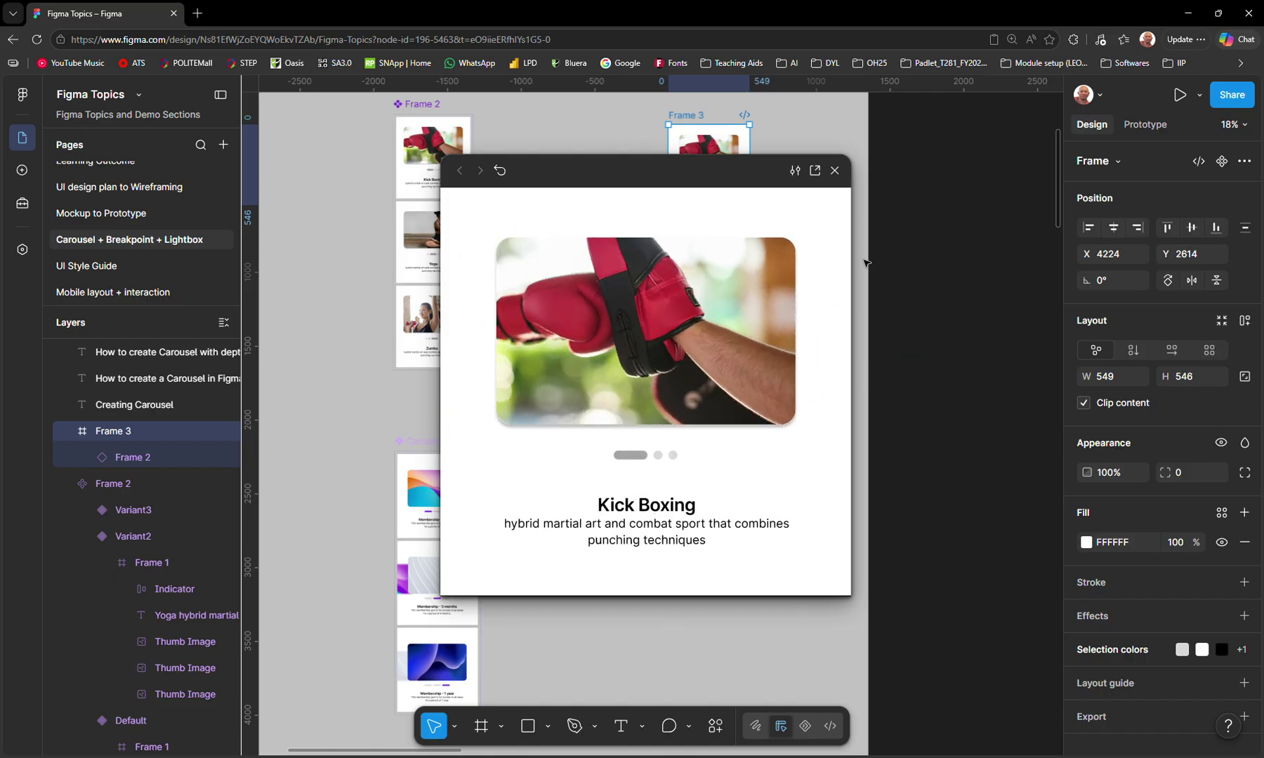
pyautogui.click(833, 172)
# - Preview the lowest membership Carousel instance and swipe forward and back through its slides
pyautogui.click(695, 467)
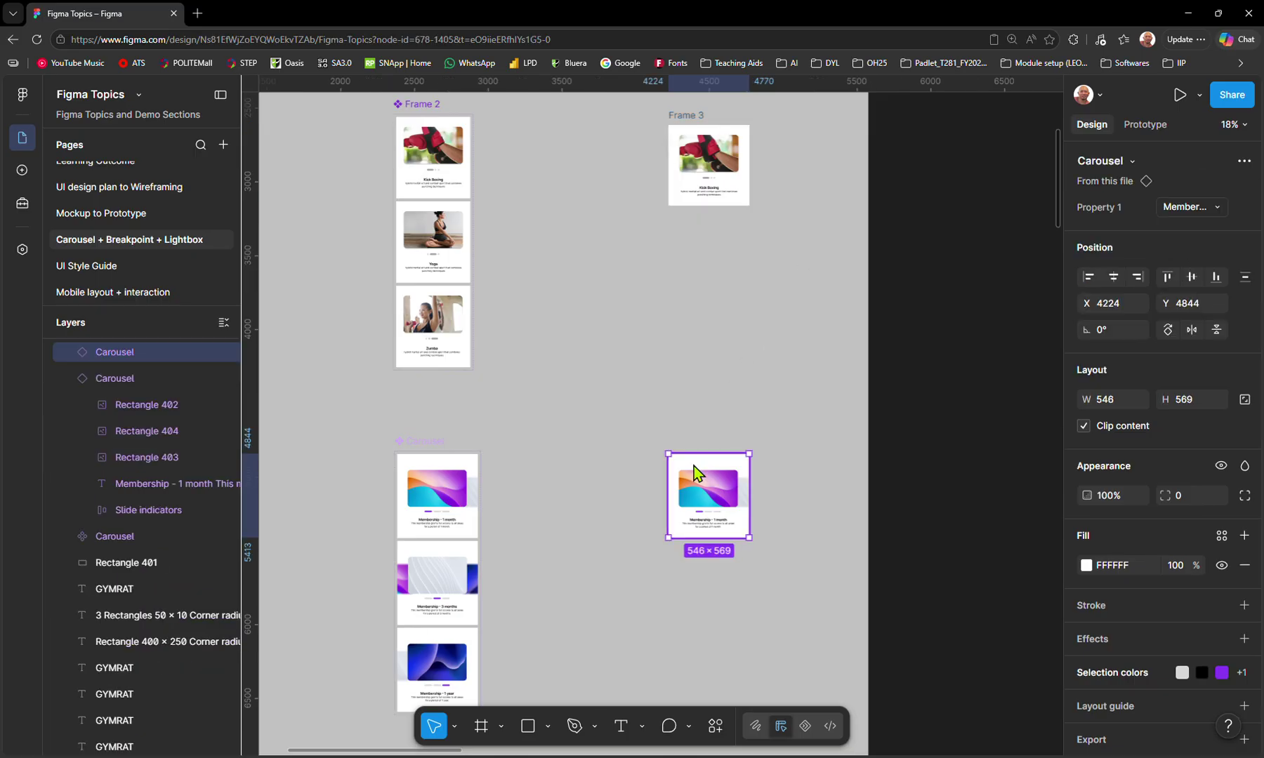
pyautogui.hotkey('shift', 'space')
pyautogui.moveTo(696, 350); pyautogui.dragTo(427, 368)
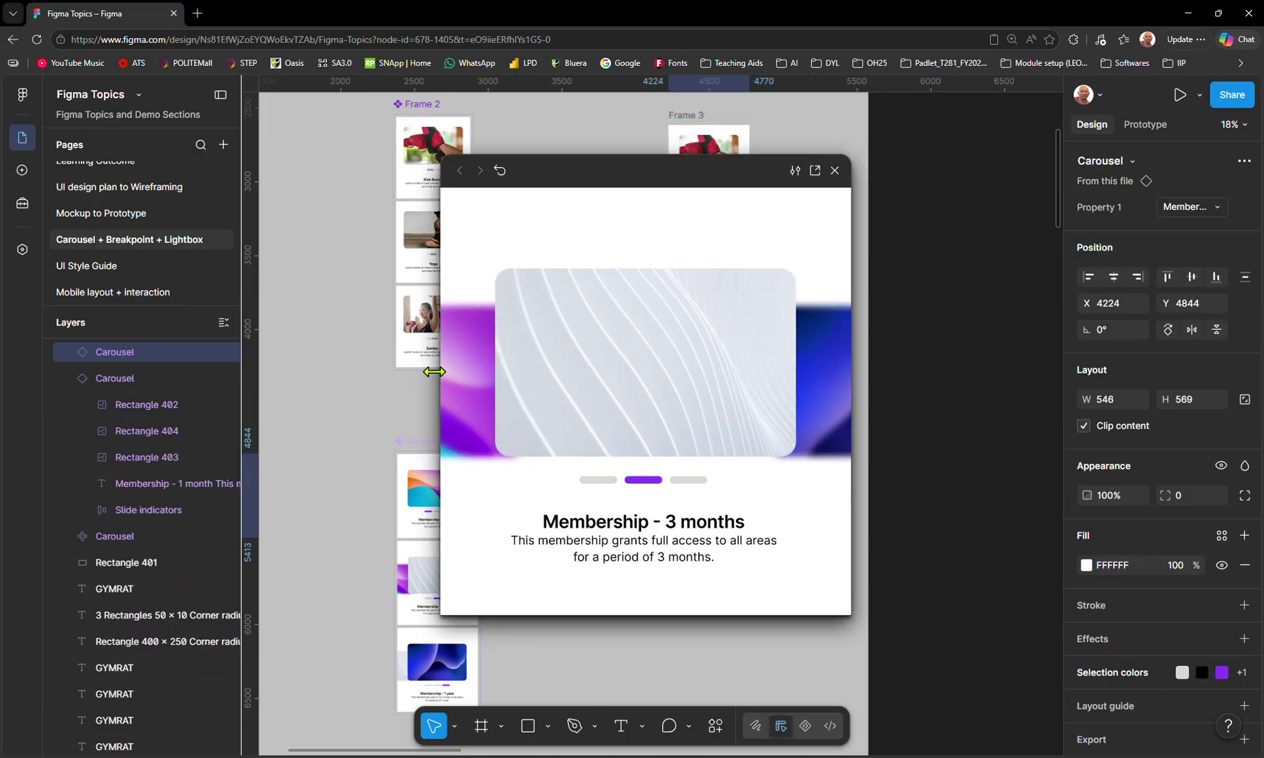
pyautogui.moveTo(510, 372); pyautogui.dragTo(654, 370)
pyautogui.moveTo(787, 375); pyautogui.dragTo(646, 386)
pyautogui.moveTo(566, 403); pyautogui.dragTo(798, 329)
pyautogui.click(835, 172)
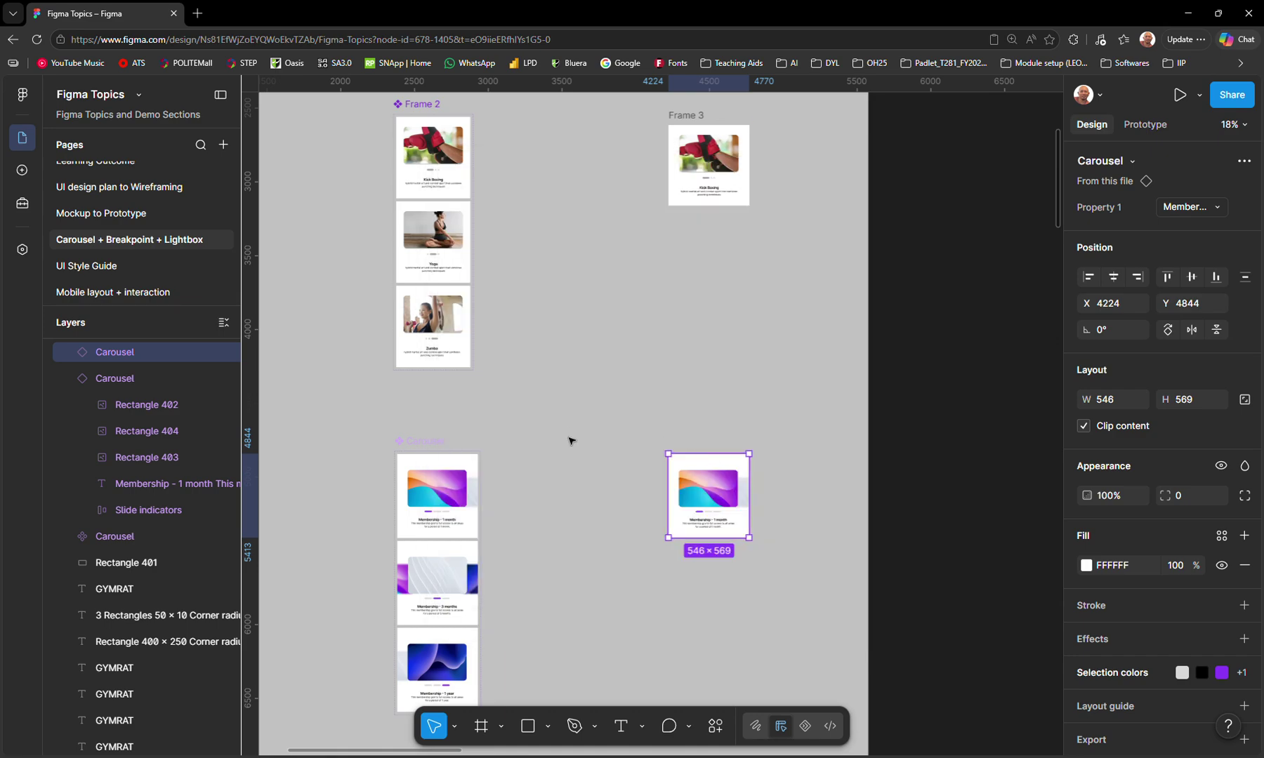
# - Widen the Carousel section rightward to a width of about 8198
pyautogui.scroll(-3, 568, 441)
pyautogui.scroll(5, 564, 444)
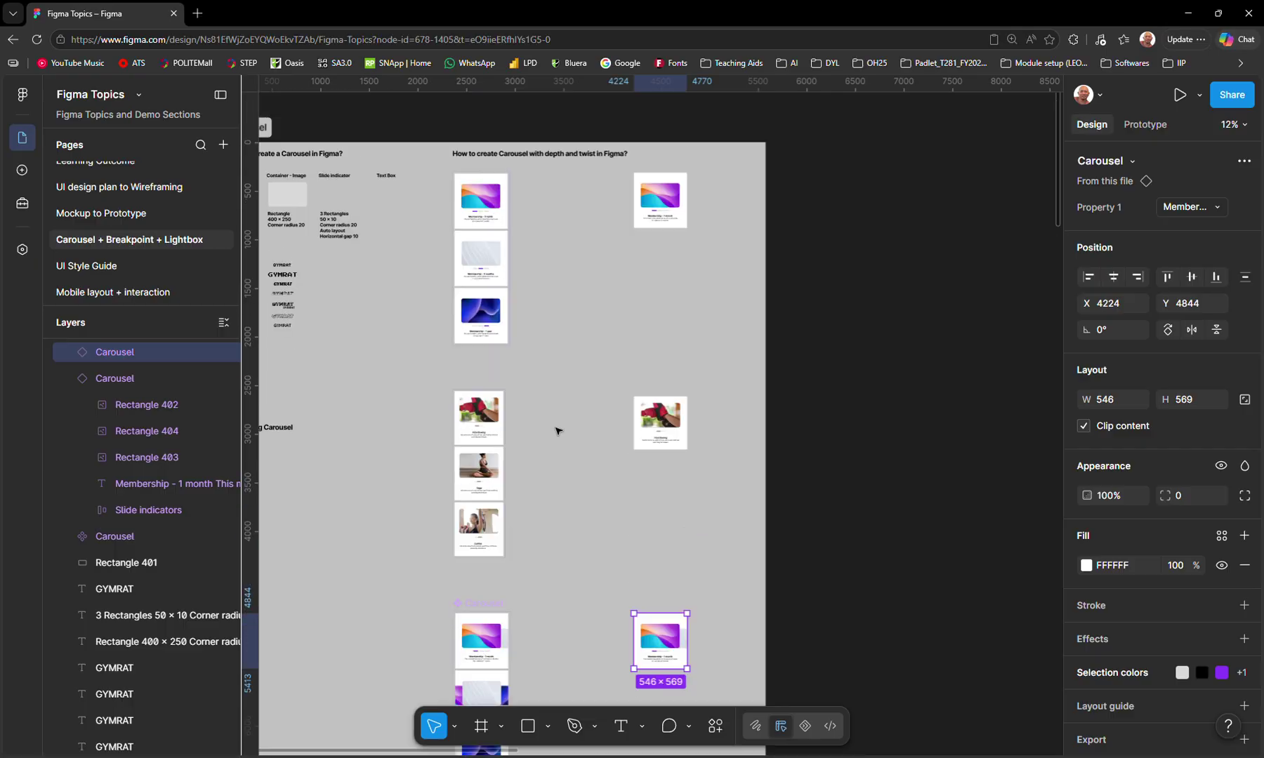
pyautogui.click(480, 191)
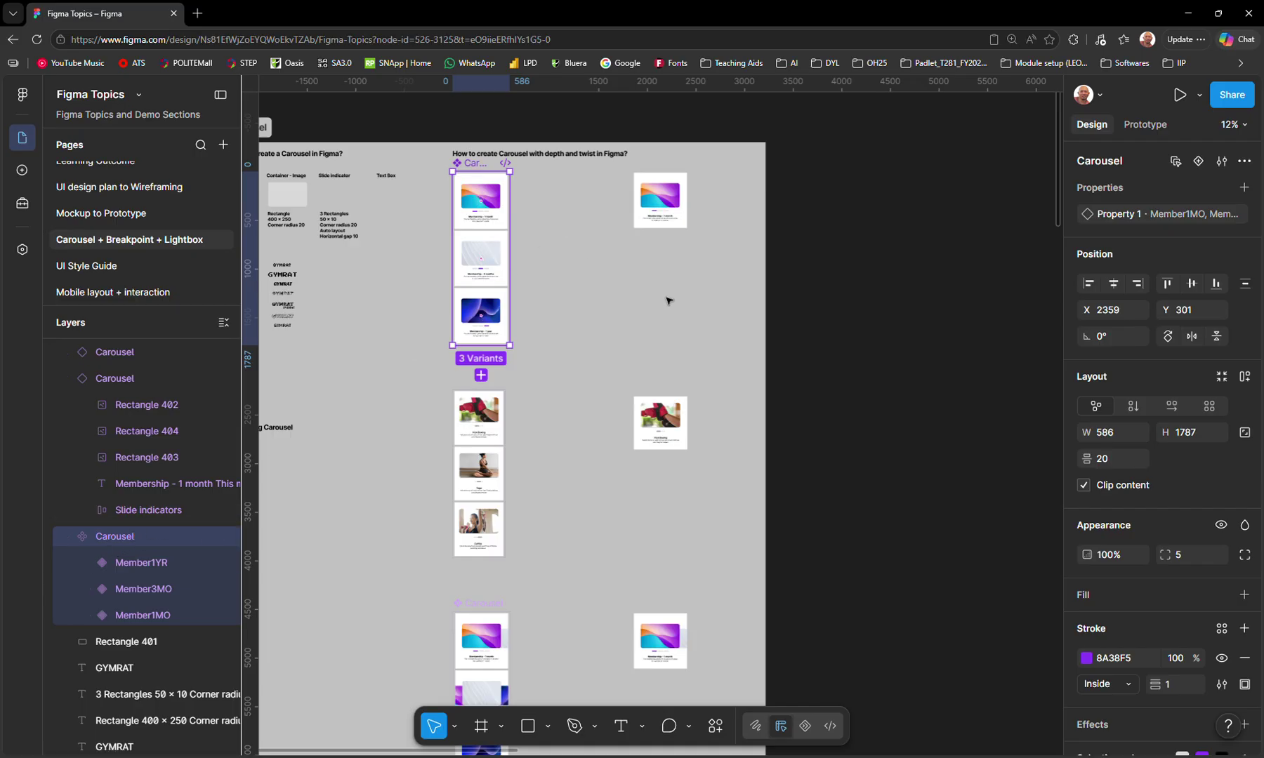
pyautogui.click(264, 129)
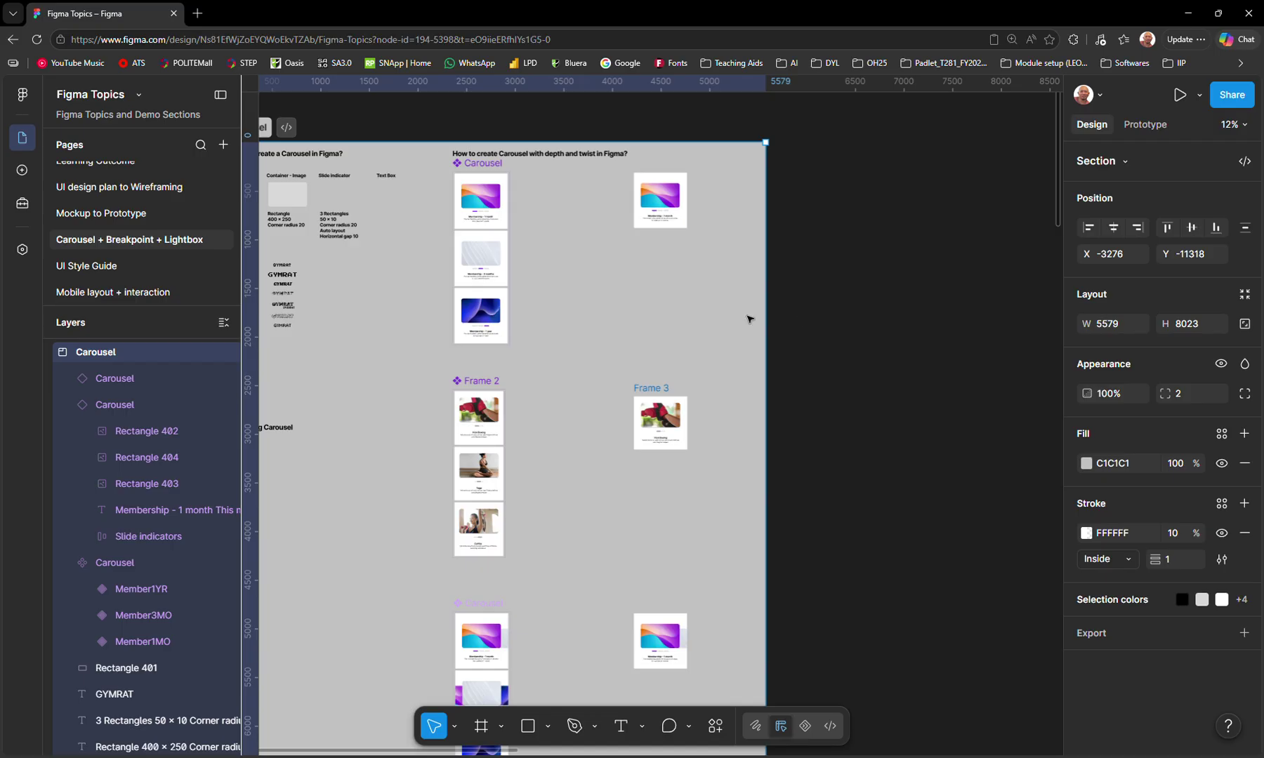
pyautogui.moveTo(766, 317); pyautogui.dragTo(1020, 318)
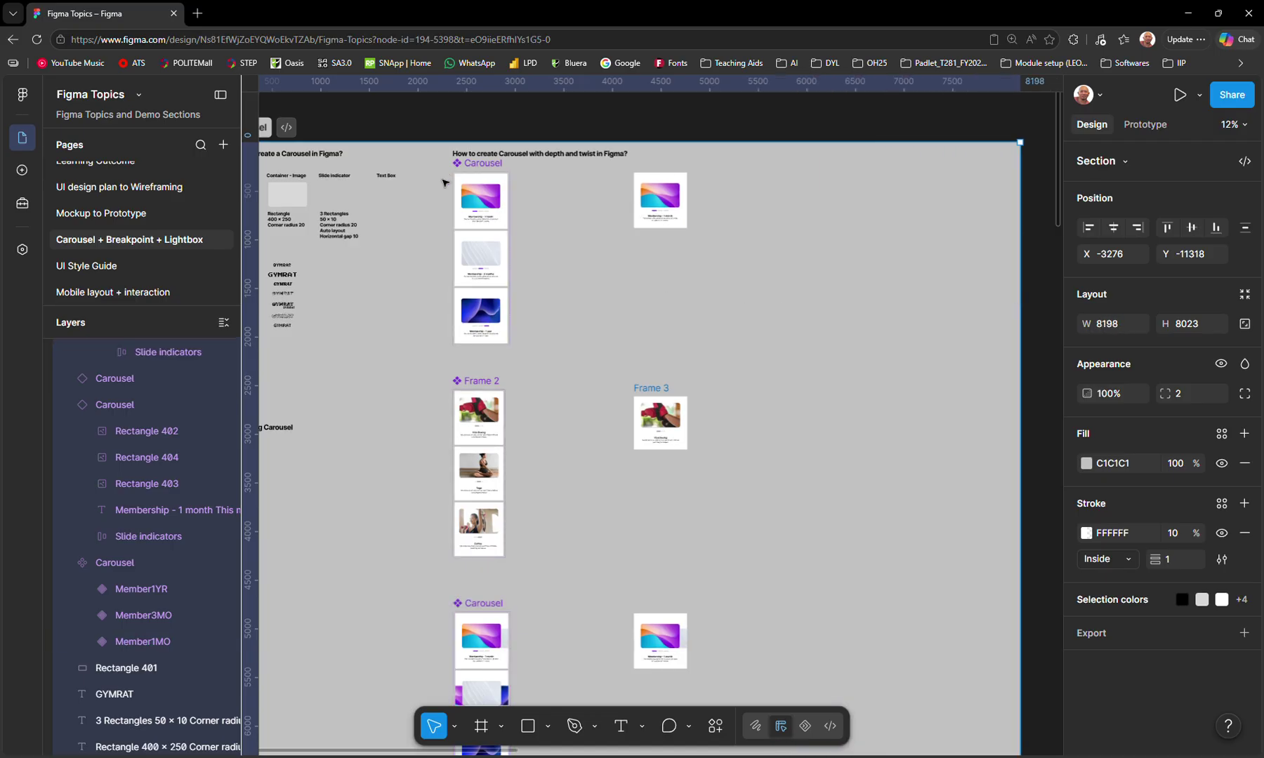
# - Duplicate the uppermost three-variant Carousel component set into the empty space to the right of Frame 3
pyautogui.click(491, 196)
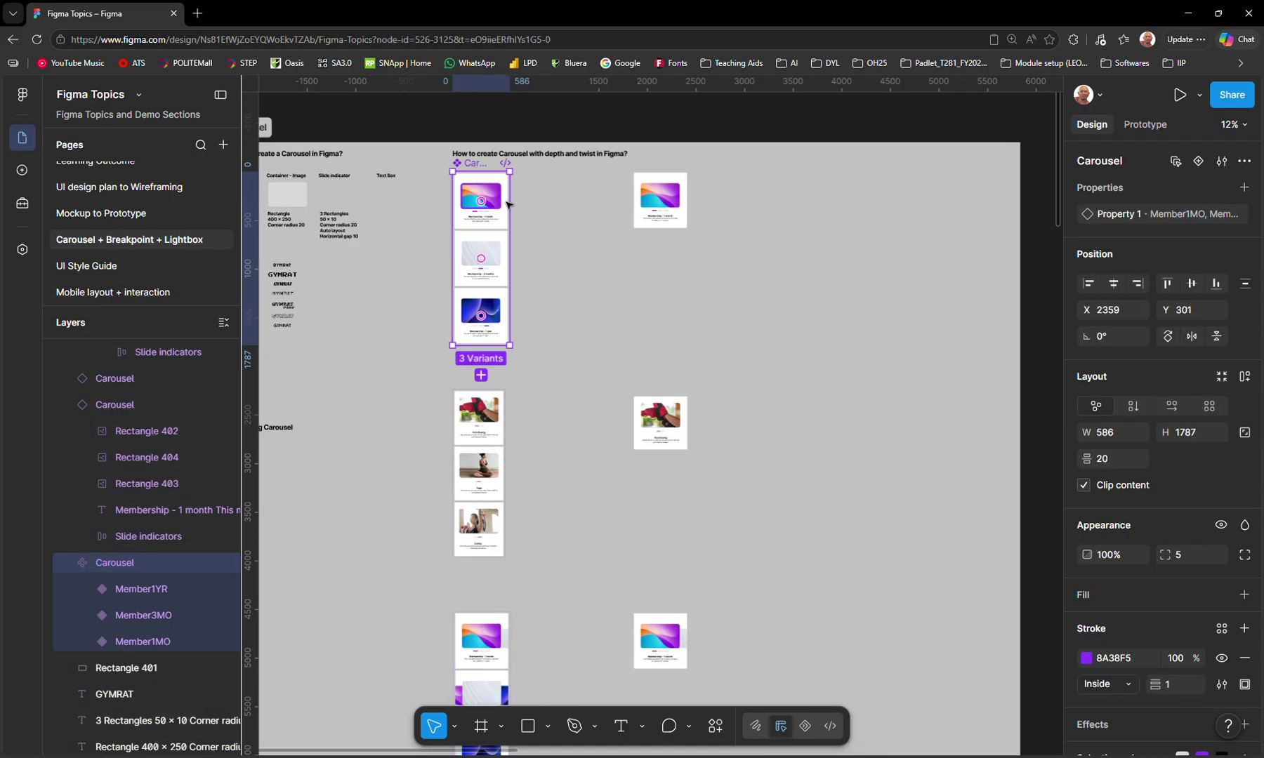
pyautogui.moveTo(474, 163); pyautogui.dragTo(850, 383)
pyautogui.click(791, 235)
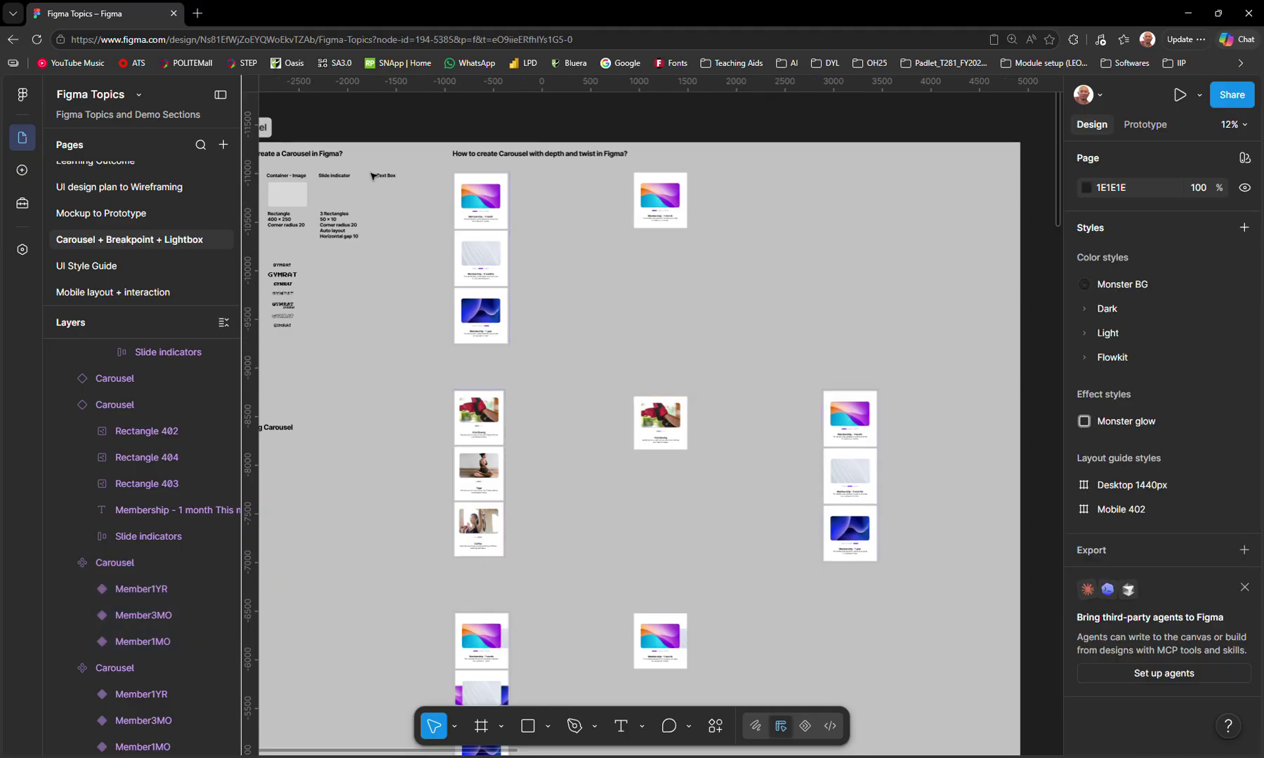
# - Widen the Carousel section to about 9771 and move the copied component set right to about X 6460, Y 2539
pyautogui.click(1012, 316)
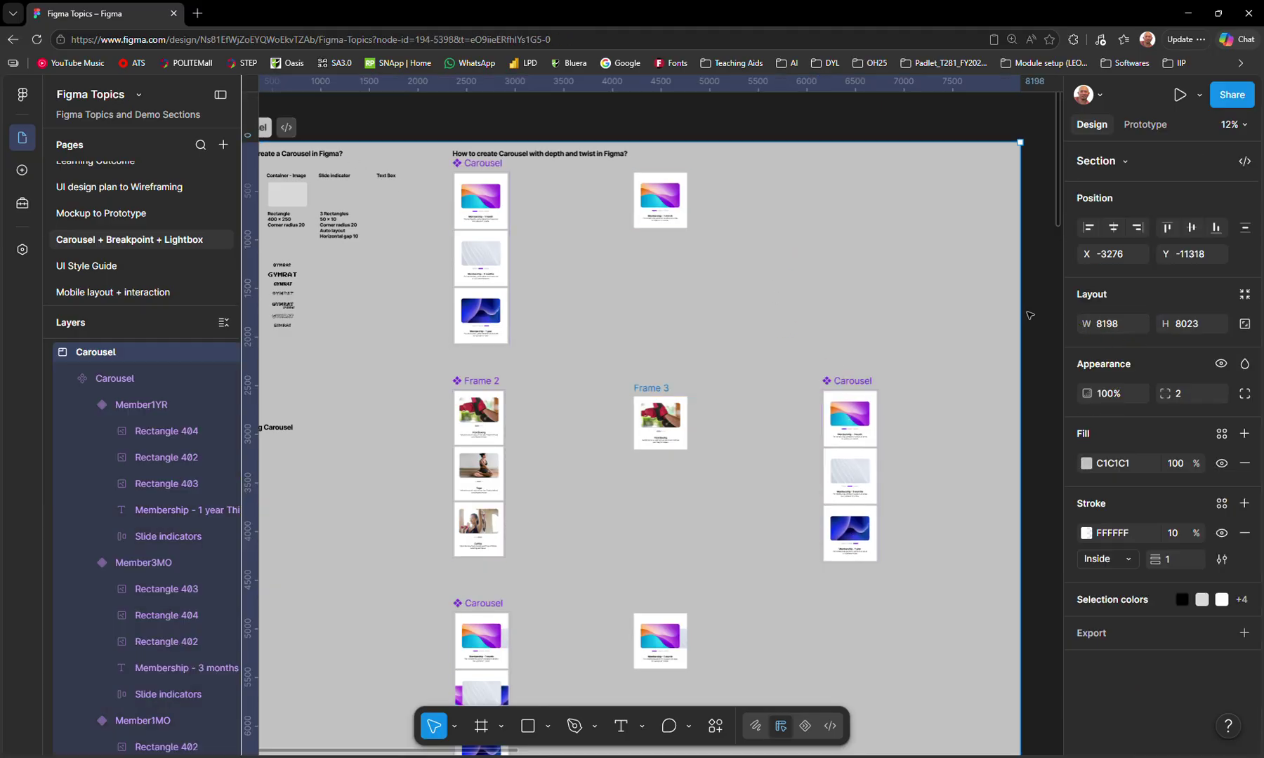
pyautogui.moveTo(1021, 316); pyautogui.dragTo(1059, 318)
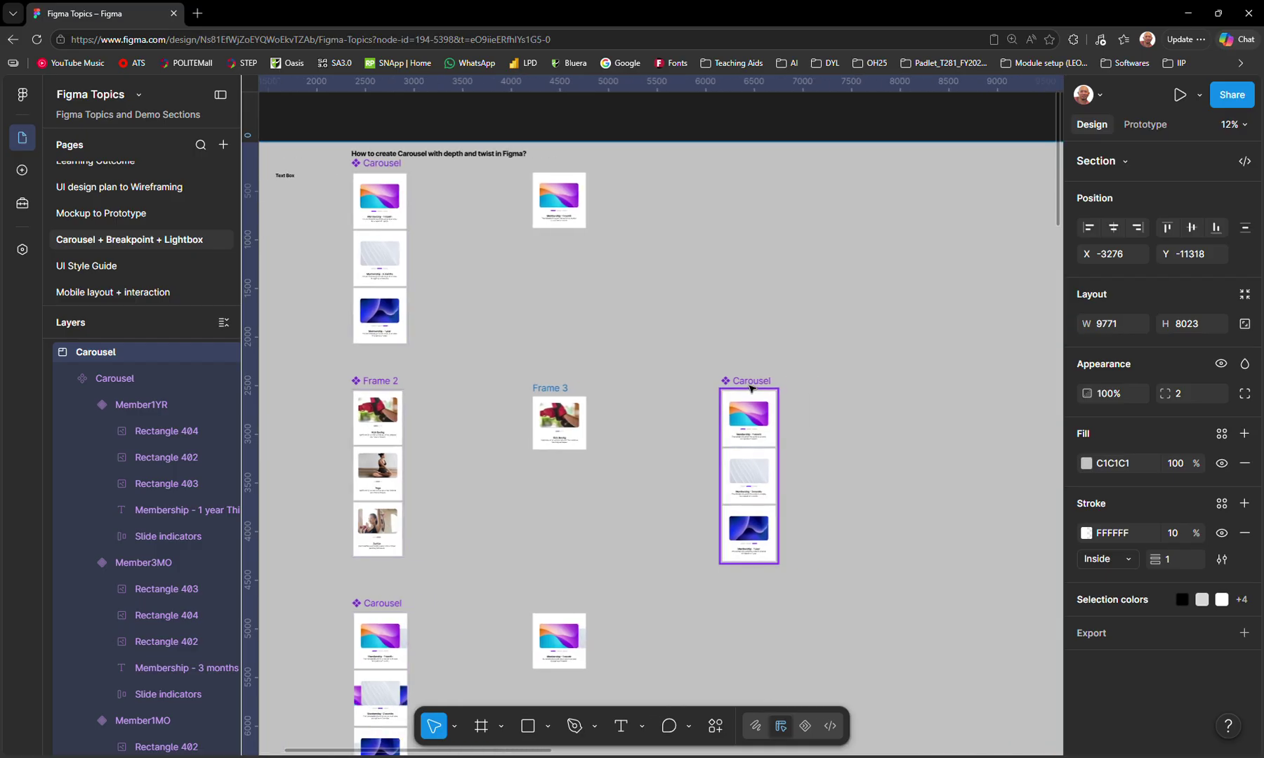
pyautogui.moveTo(750, 388); pyautogui.dragTo(781, 390)
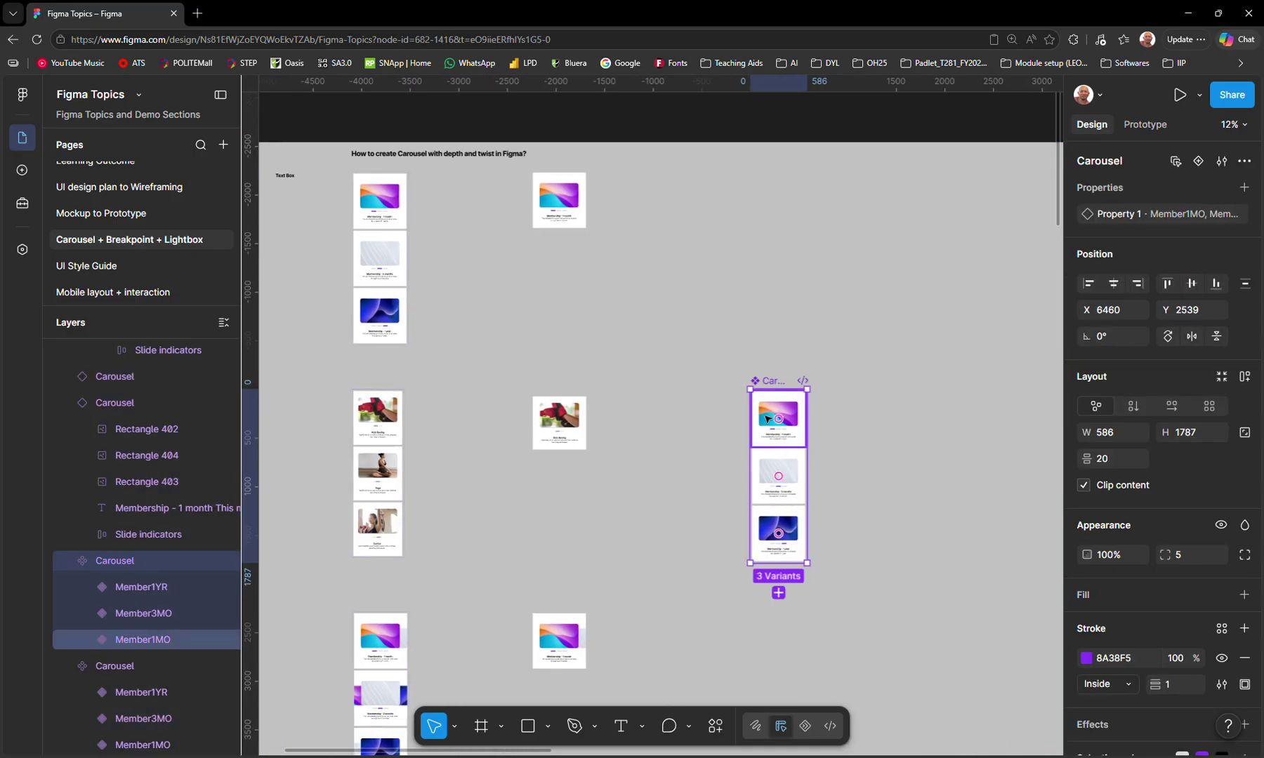
# - Display the layer outlines on the canvas and look up the Show outlines option
pyautogui.hotkey('ctrl', 'y')
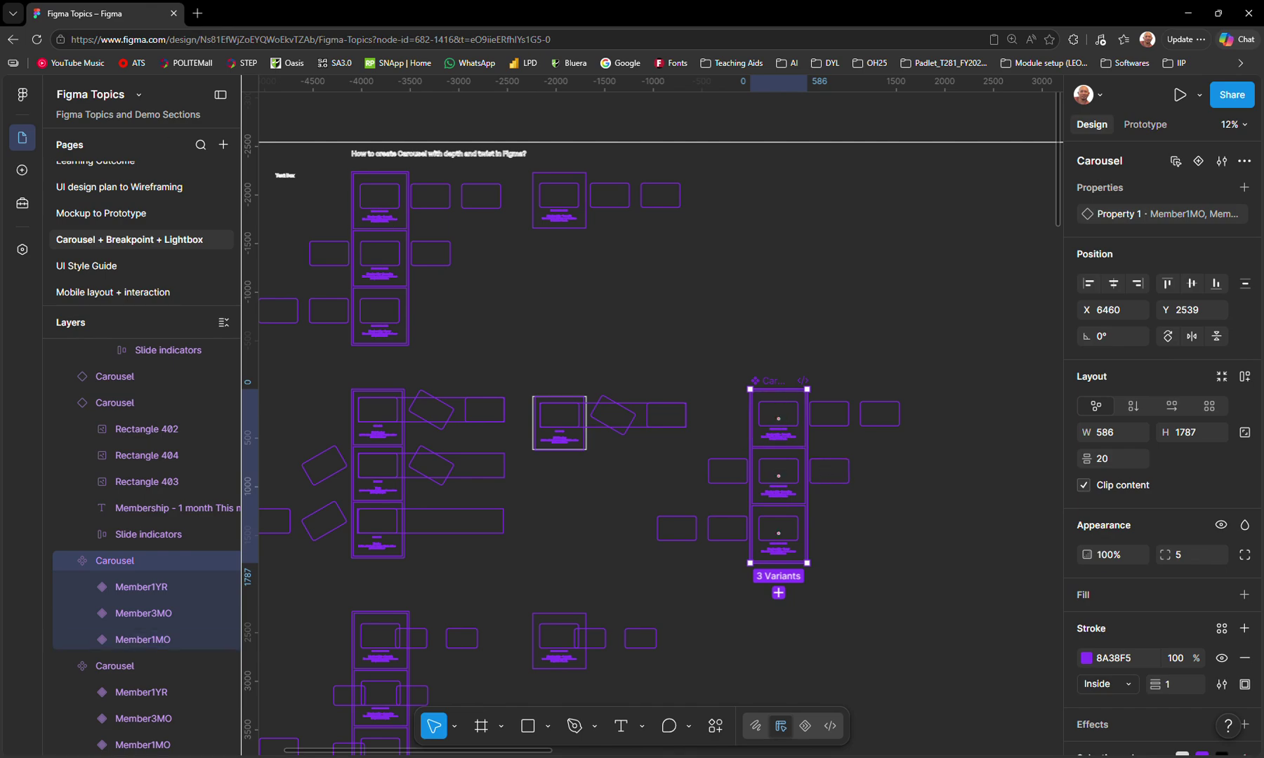
pyautogui.click(21, 94)
pyautogui.moveTo(129, 246)
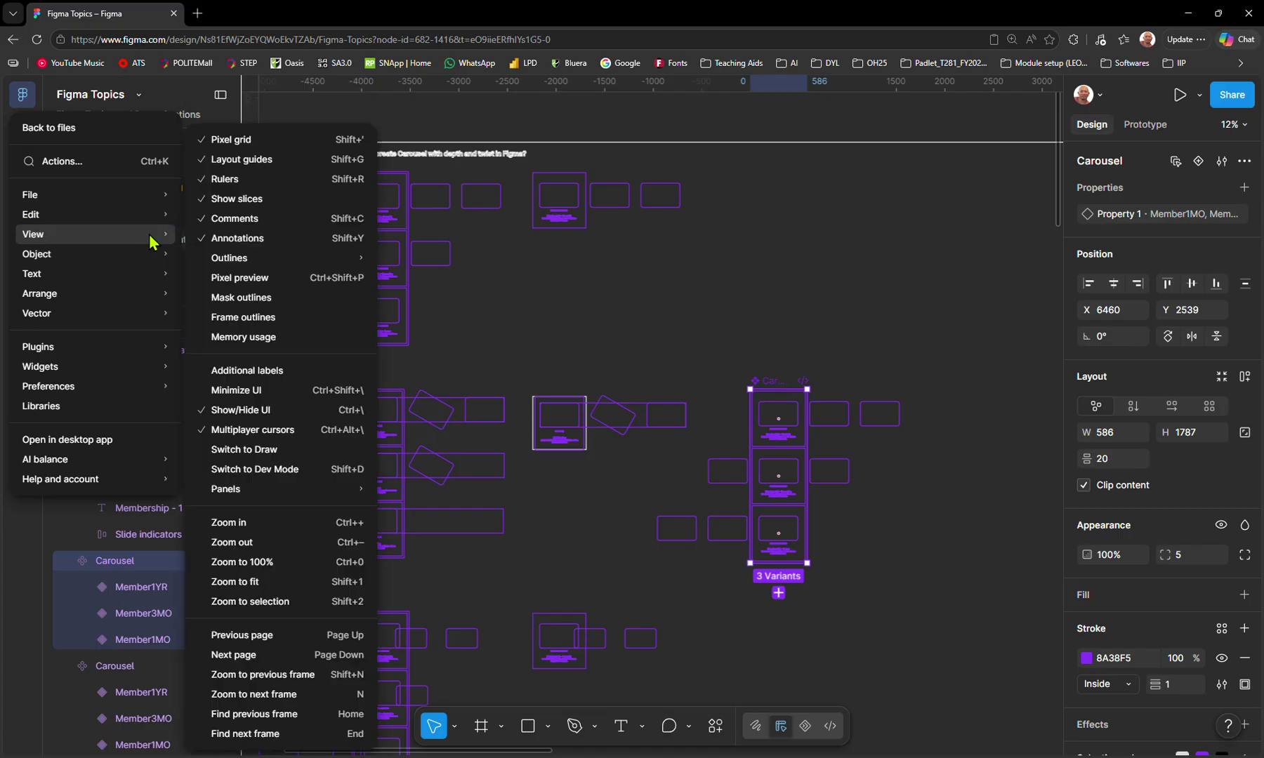
pyautogui.moveTo(341, 258)
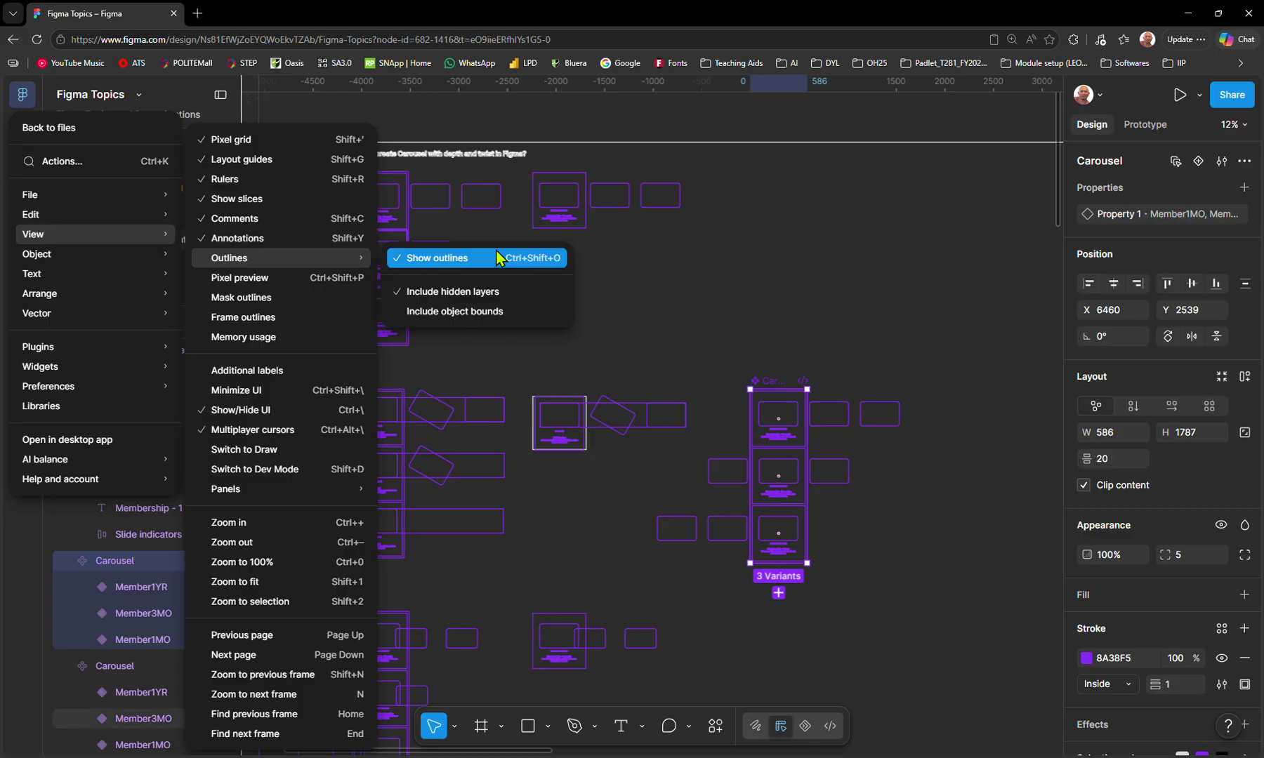
pyautogui.click(528, 269)
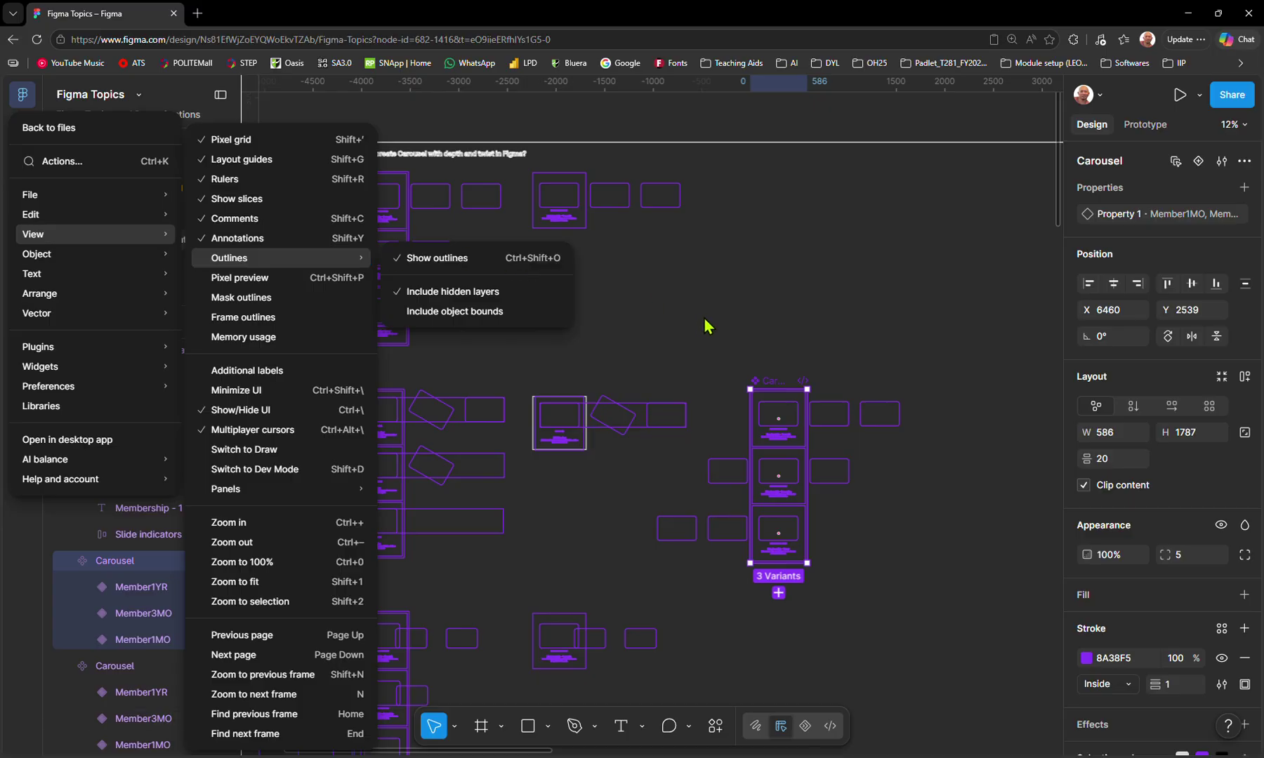
pyautogui.scroll(5, 826, 467)
pyautogui.scroll(-5, 827, 467)
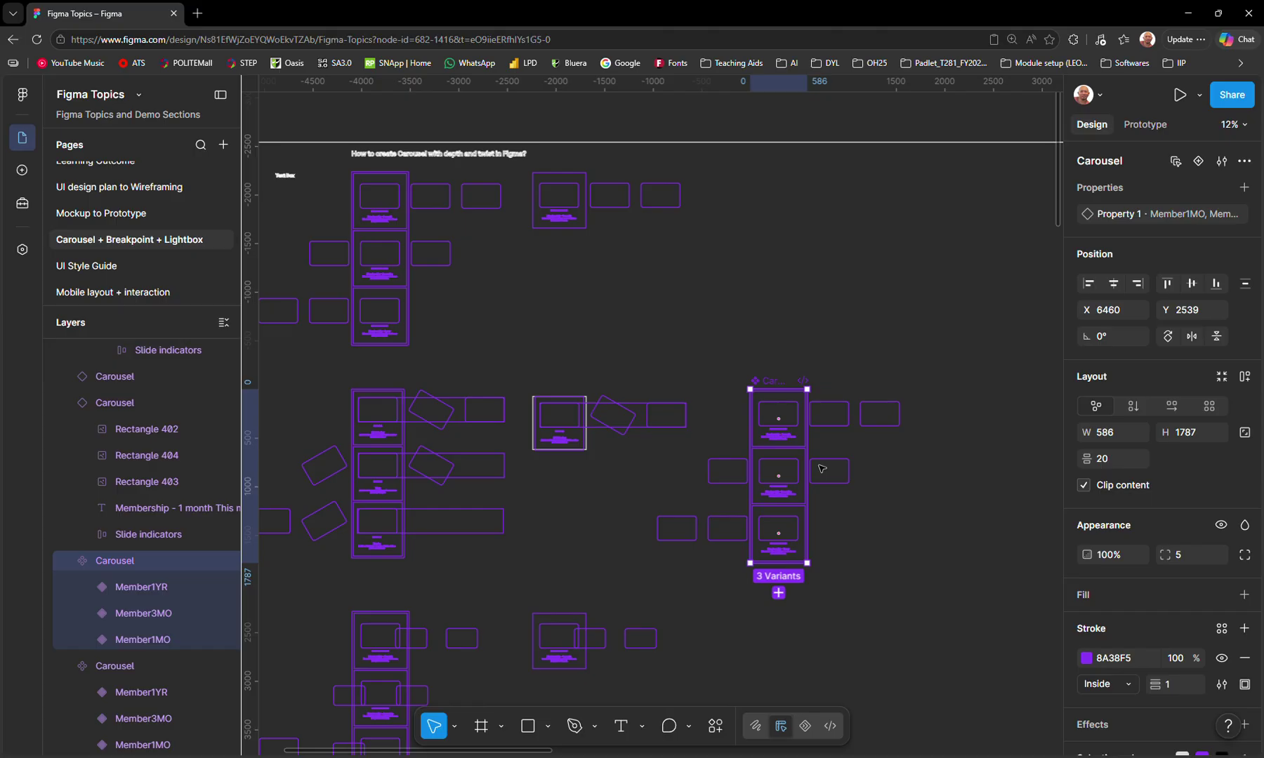
# - Rotate Rectangle 403, the image just right of the copied set's Member1MO variant, to -30°
pyautogui.scroll(5, 822, 472)
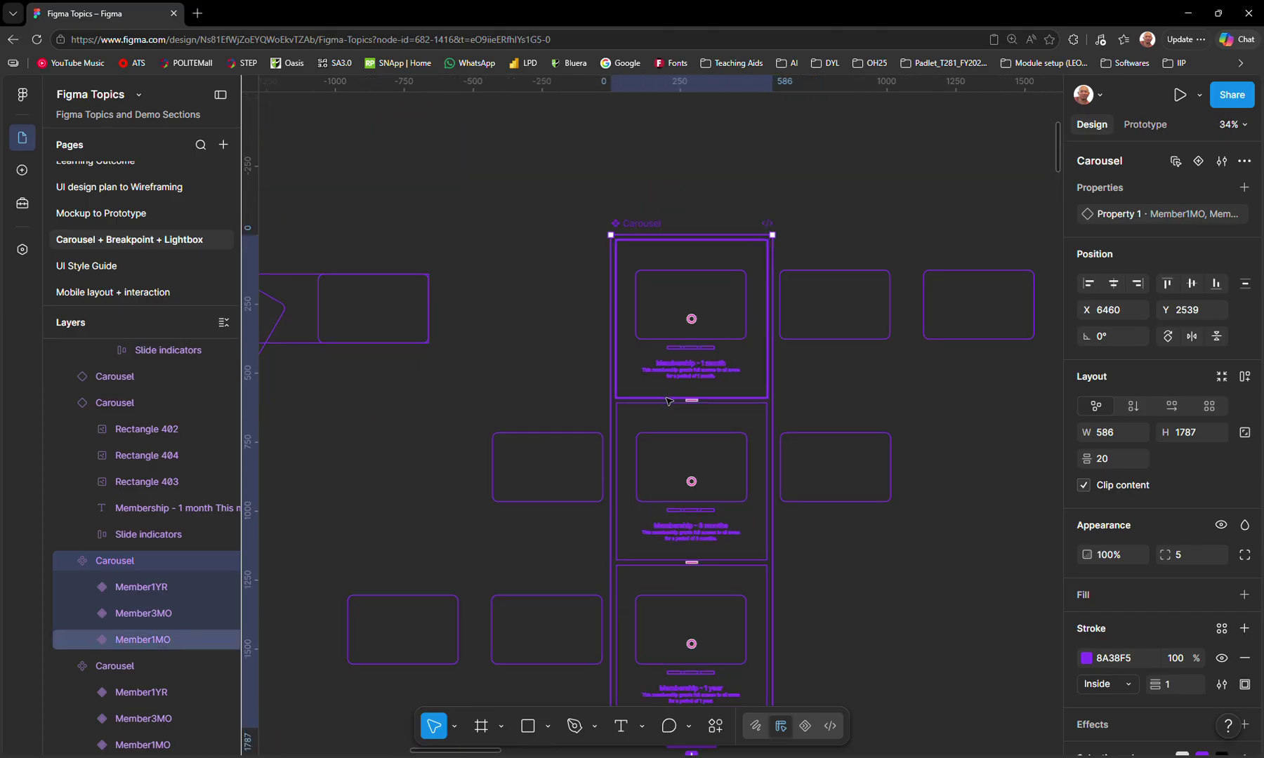
pyautogui.scroll(-5, 667, 401)
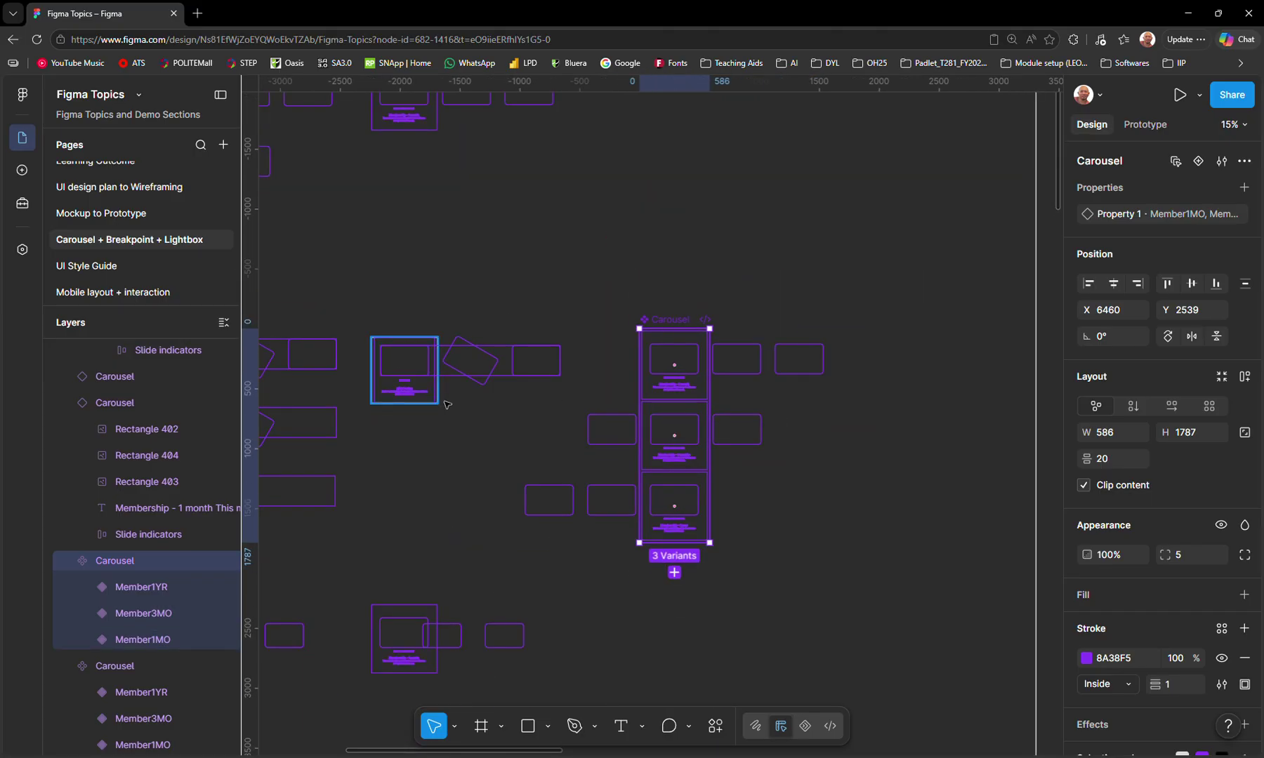
pyautogui.moveTo(433, 393); pyautogui.dragTo(622, 397)
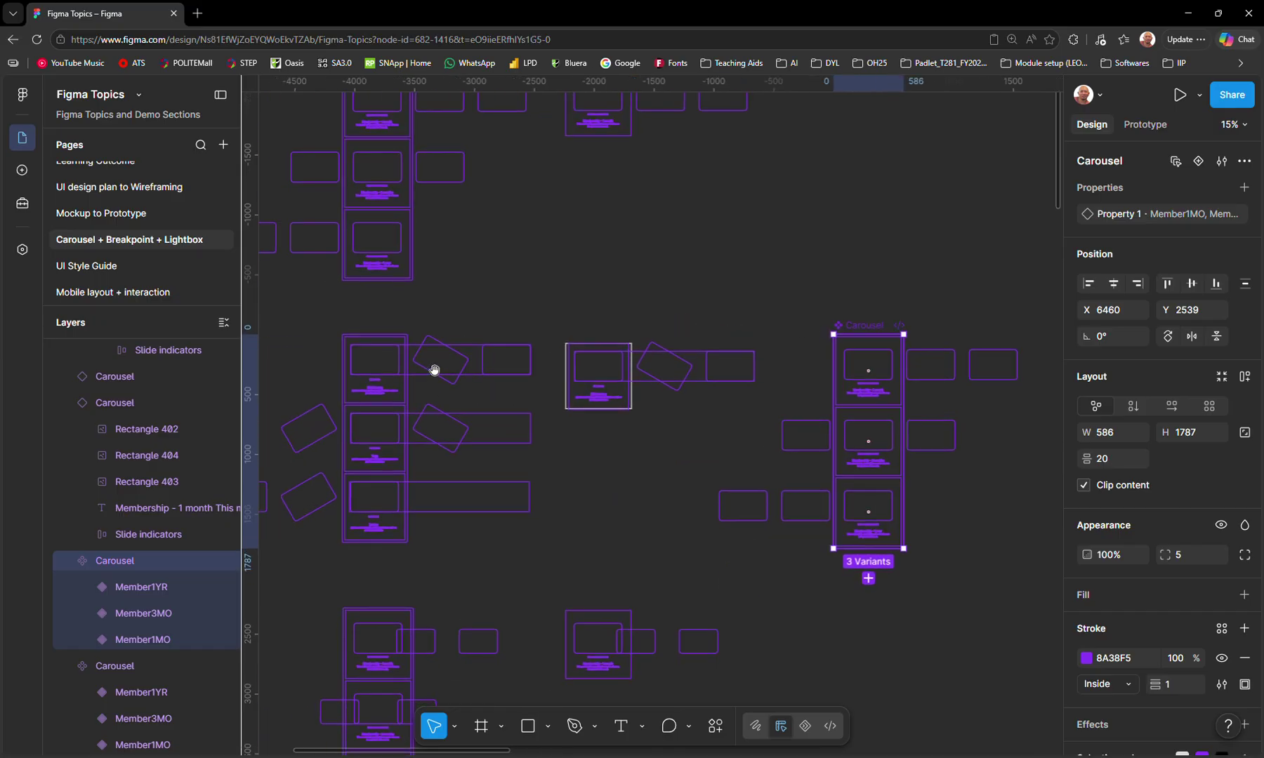
pyautogui.moveTo(728, 425); pyautogui.dragTo(479, 418)
pyautogui.scroll(2, 729, 422)
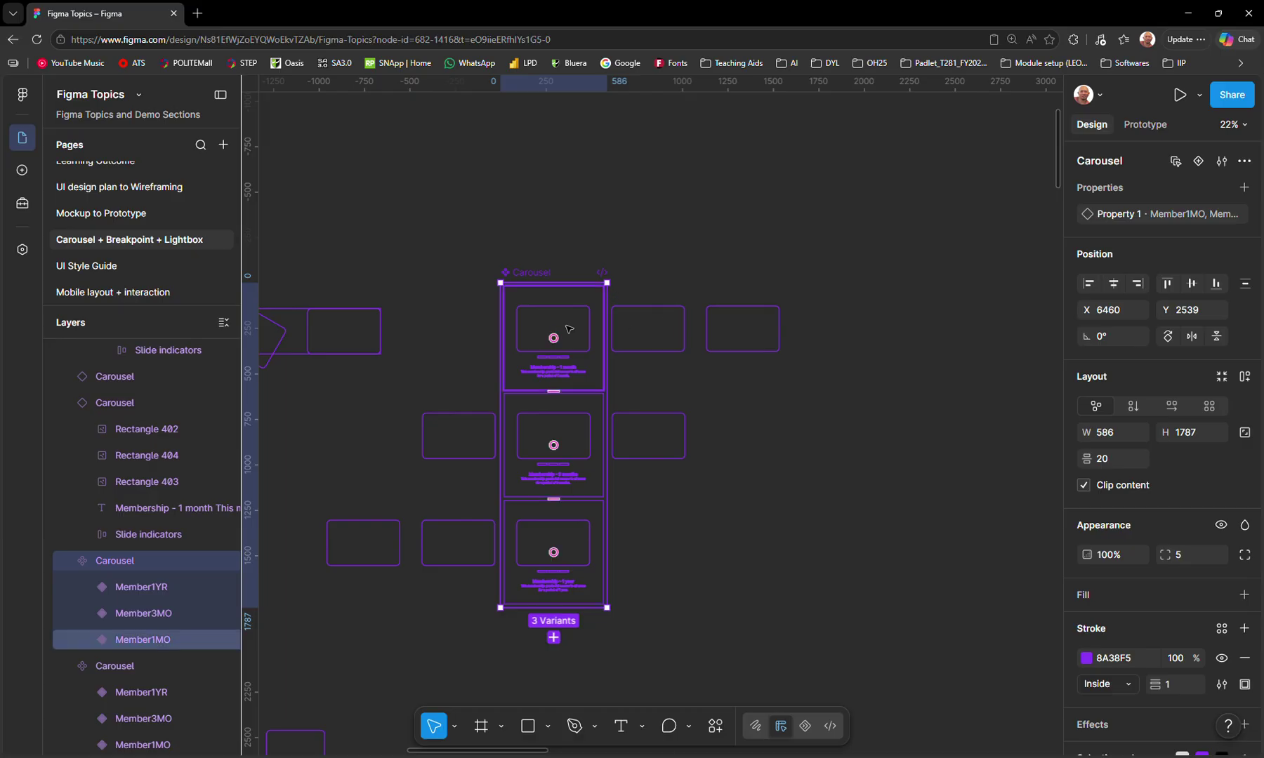
pyautogui.click(648, 331)
pyautogui.click(647, 331)
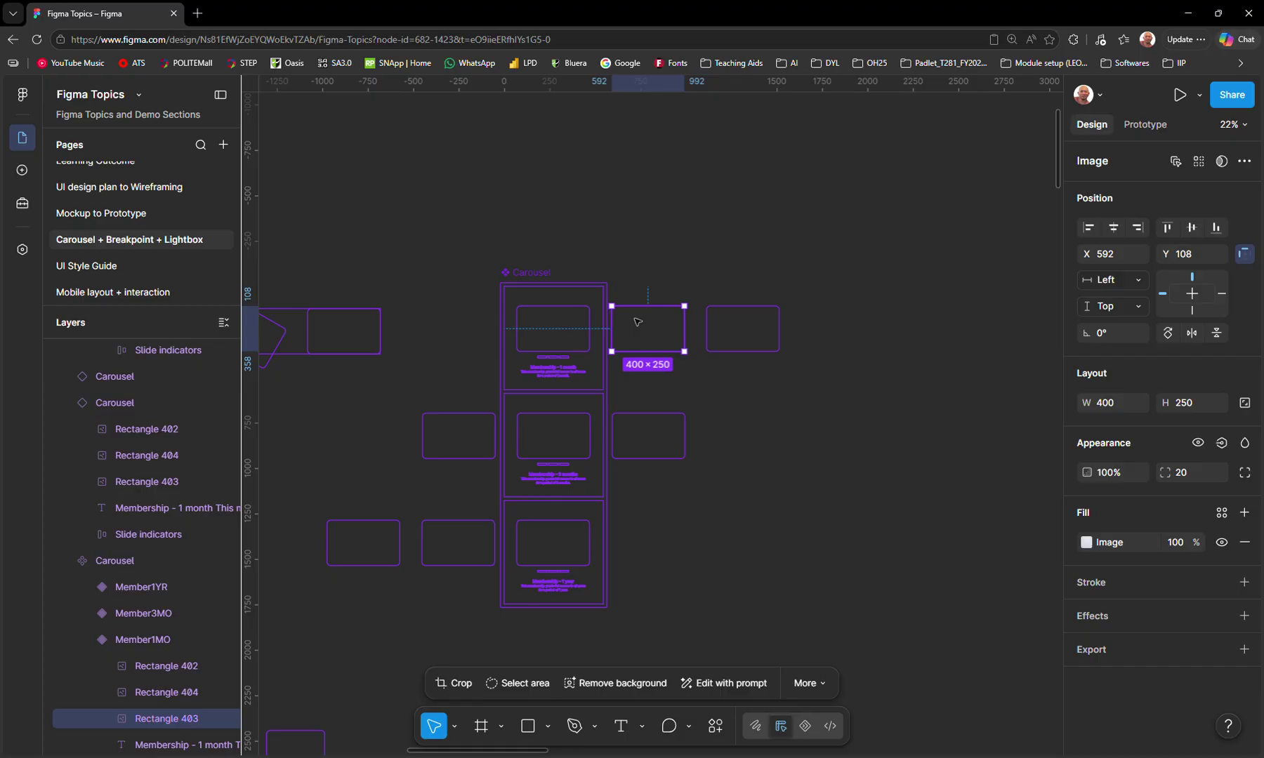
pyautogui.click(1111, 336)
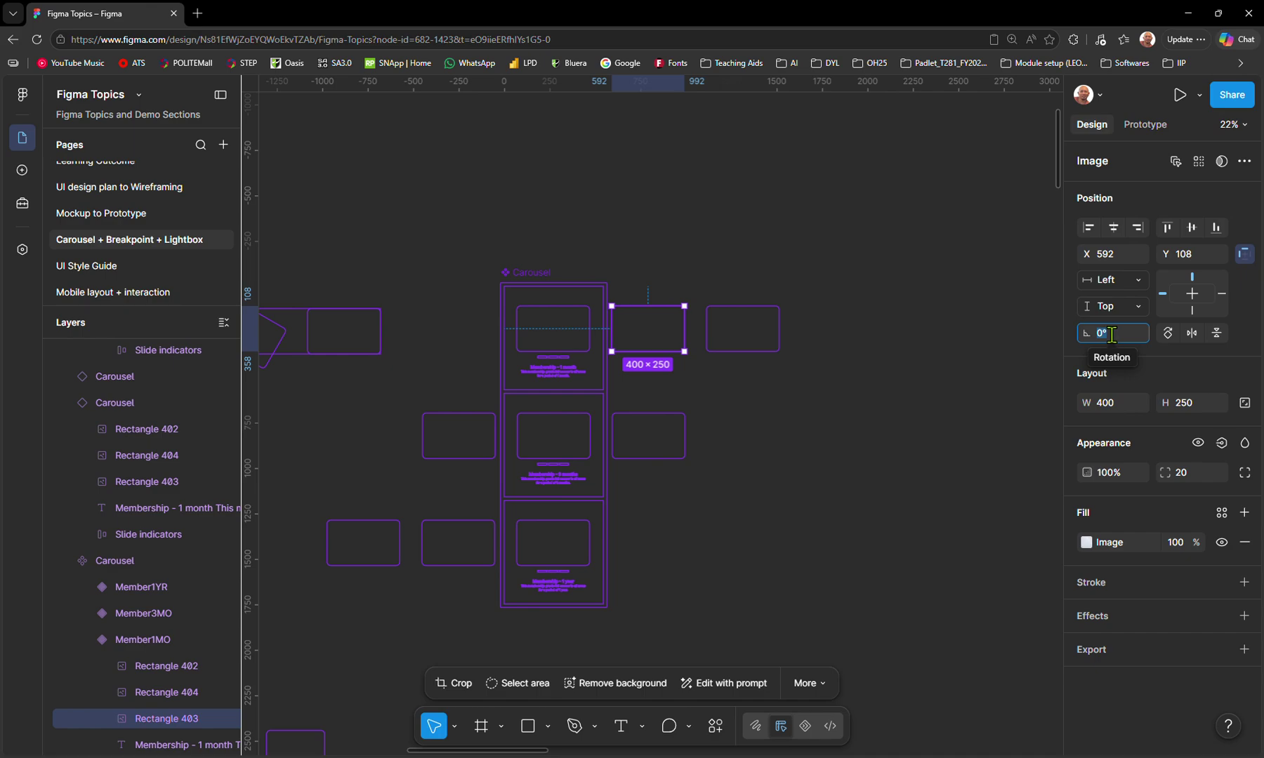
pyautogui.write('-30')
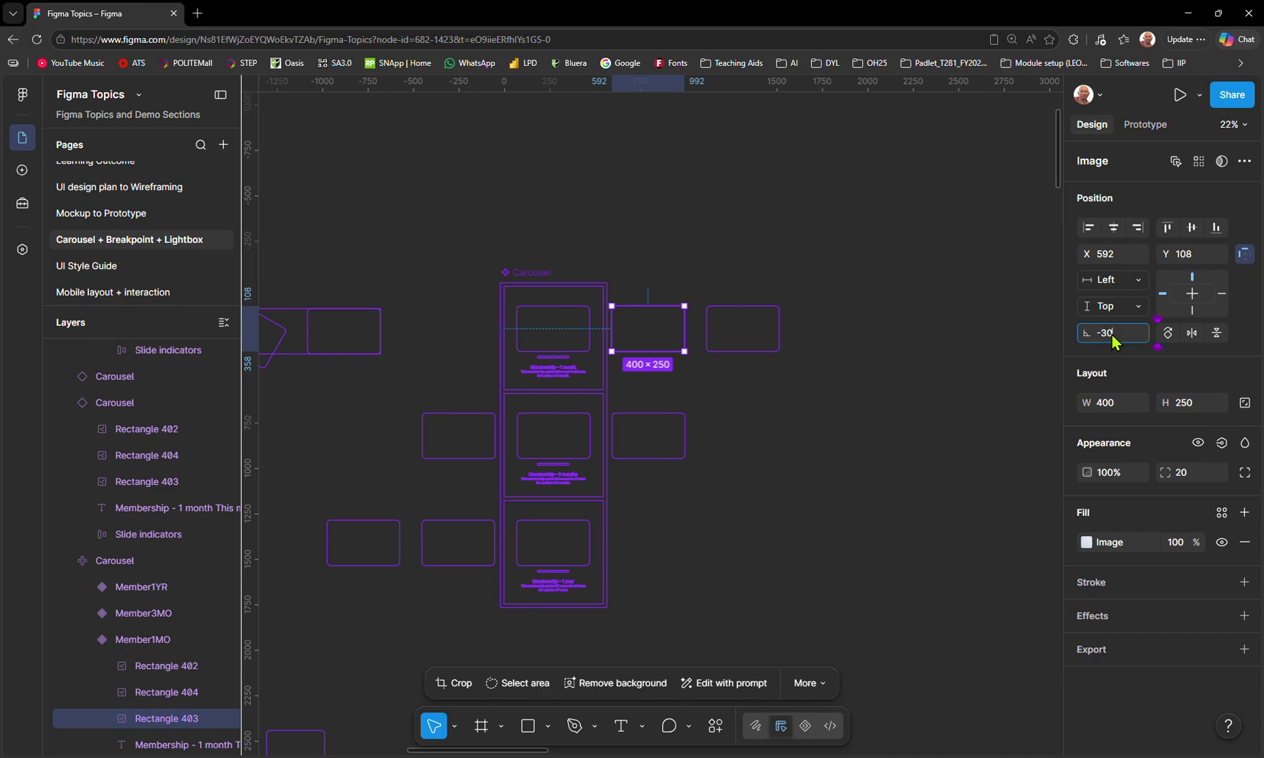
pyautogui.press('Return')
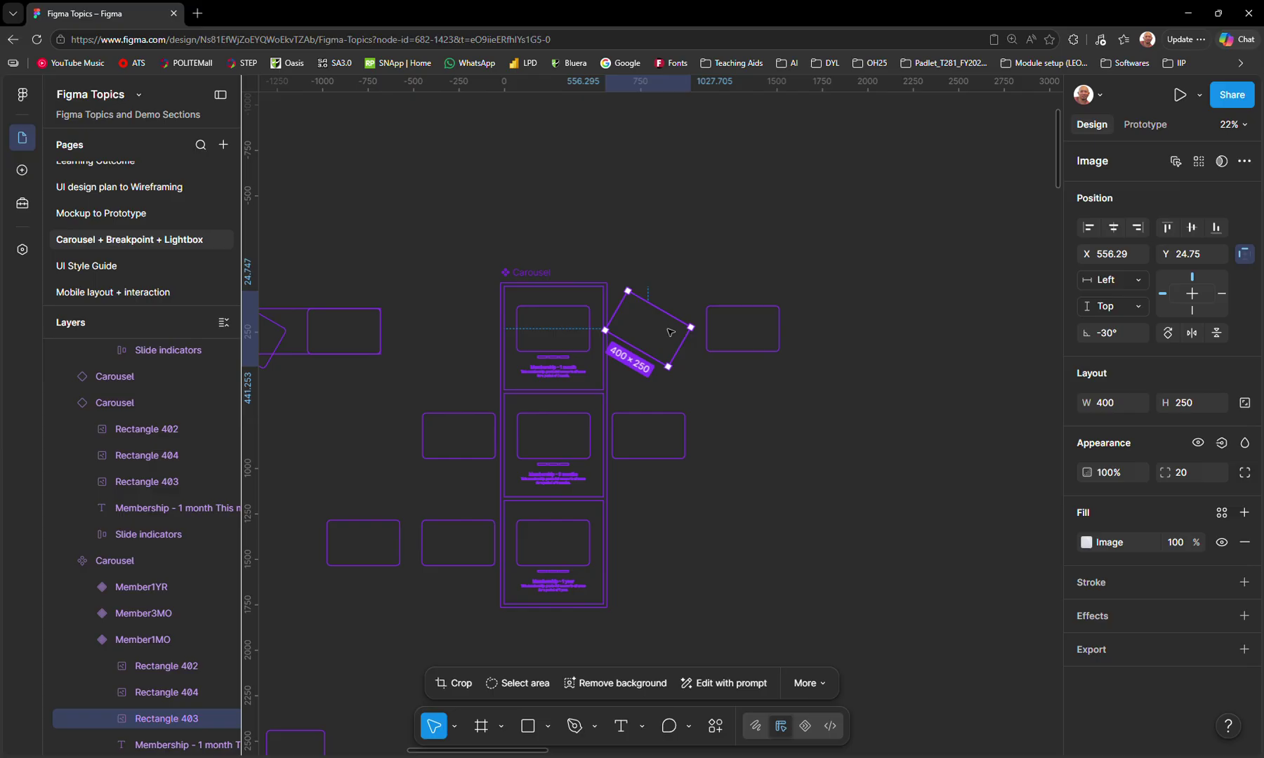
# - Rotate Rectangle 402, the image just left of the copied set's Member3MO variant, to 30°
pyautogui.hscroll(-3, 670, 333)
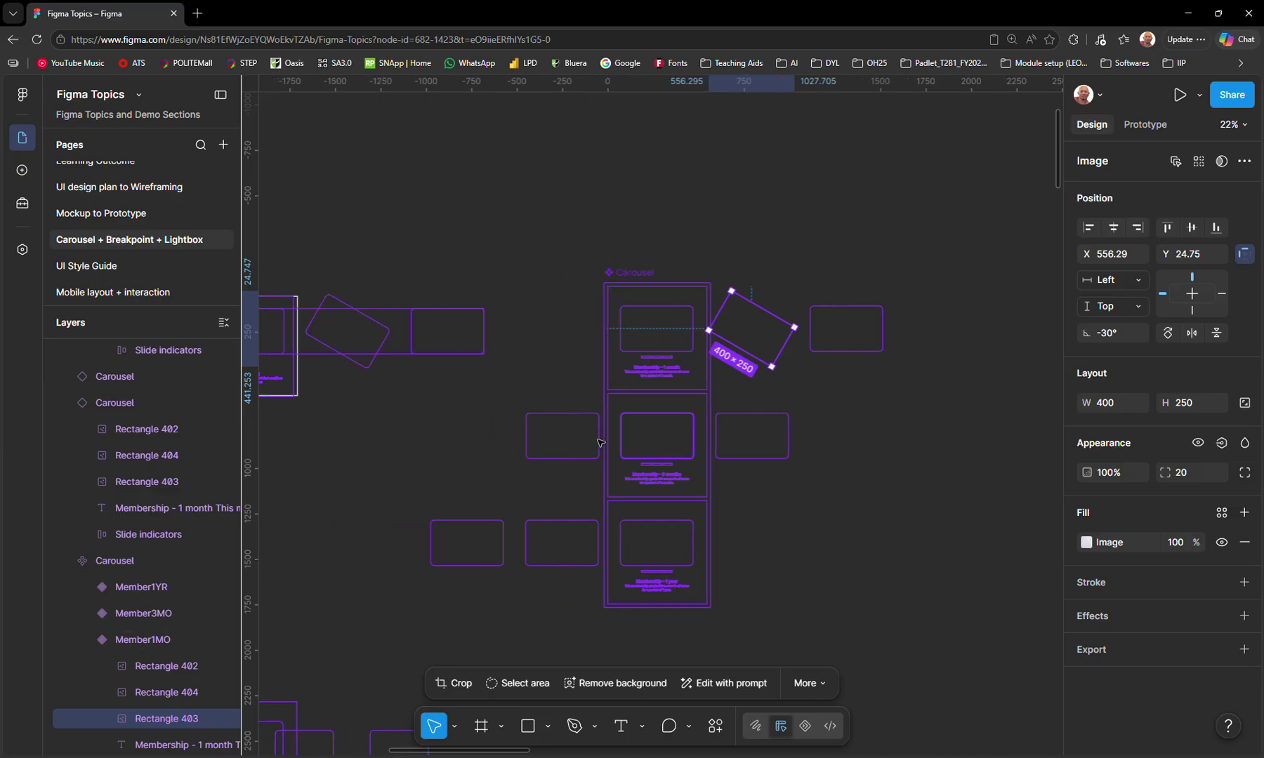
pyautogui.click(566, 419)
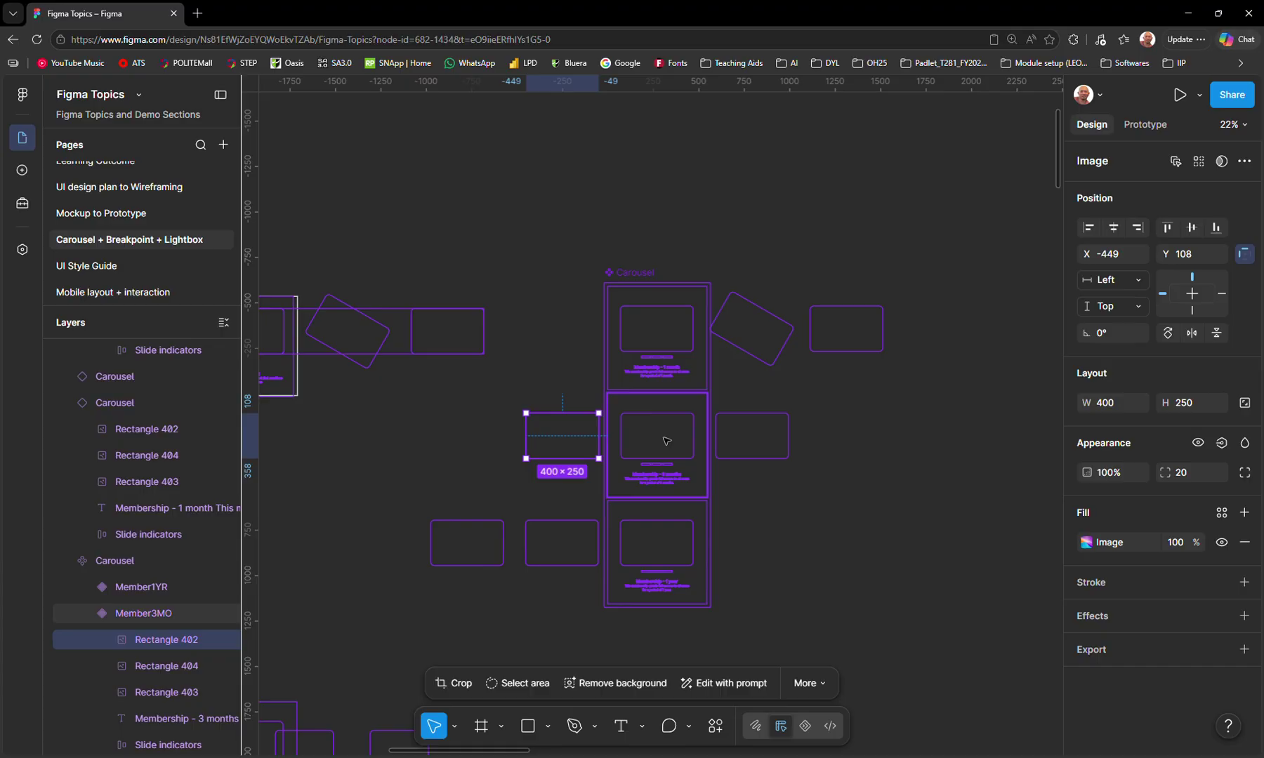
pyautogui.click(1110, 333)
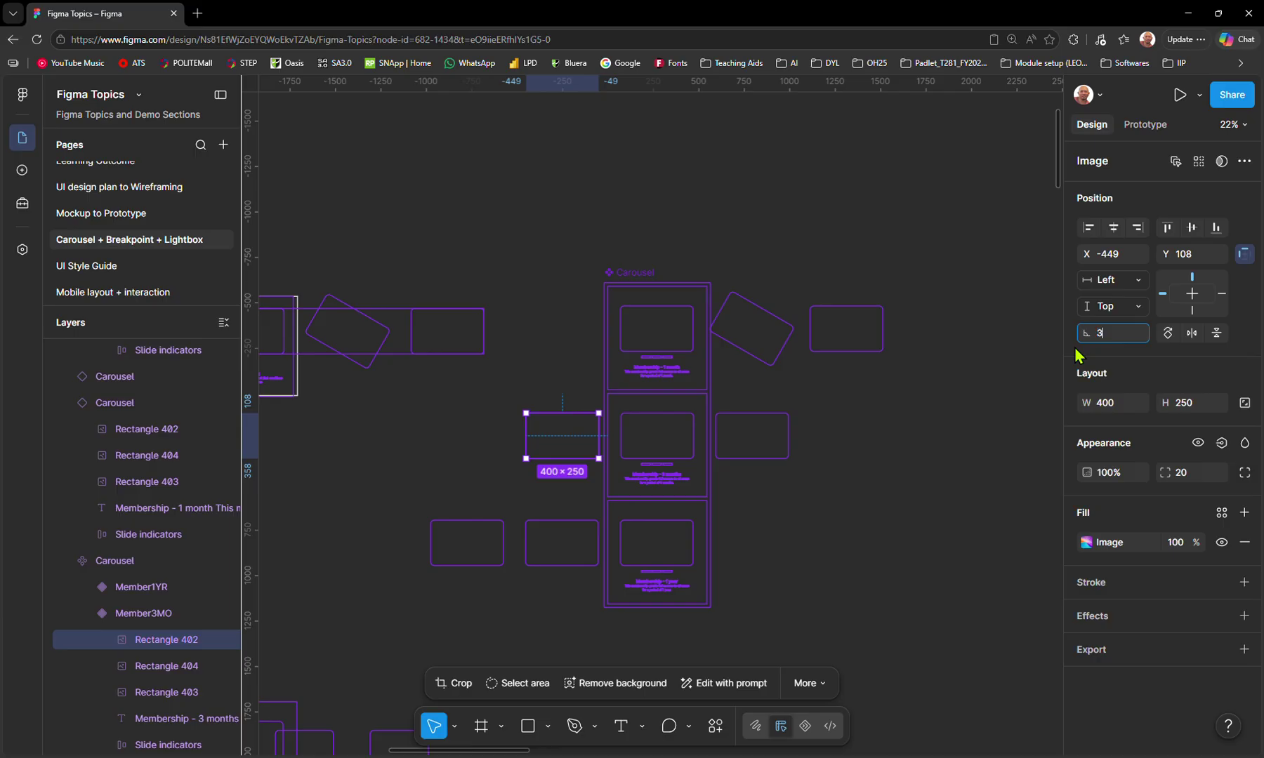
pyautogui.press('Return')
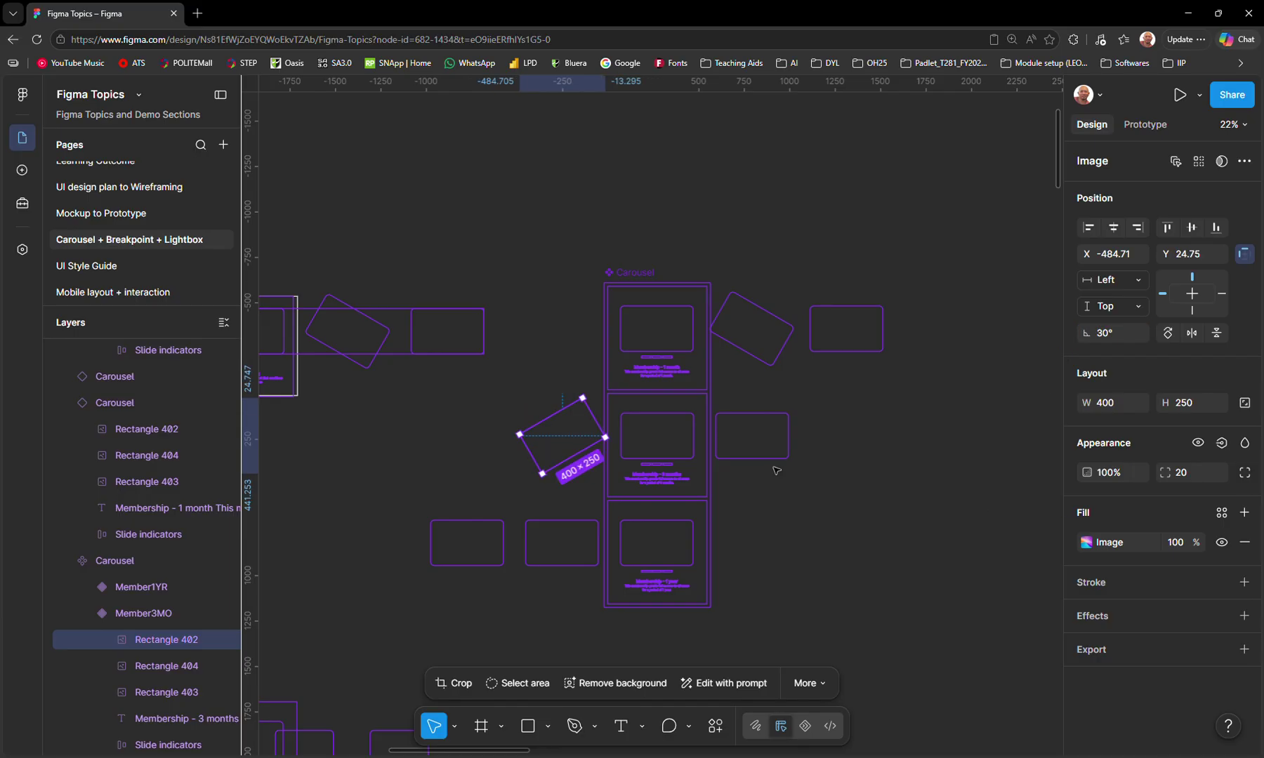
# - Rotate Rectangle 404, the image just right of the Member3MO variant, to -30°
pyautogui.click(759, 424)
pyautogui.click(1124, 333)
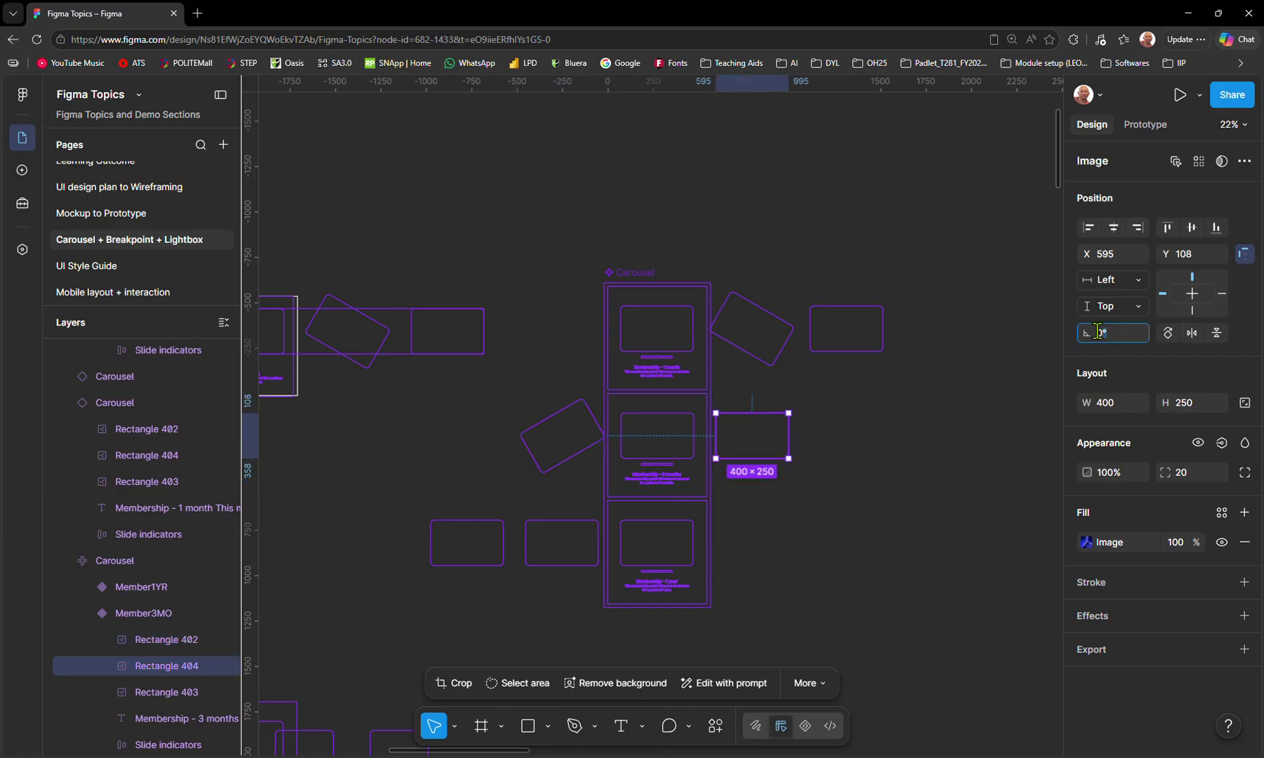
pyautogui.write('-3')
pyautogui.press('Return')
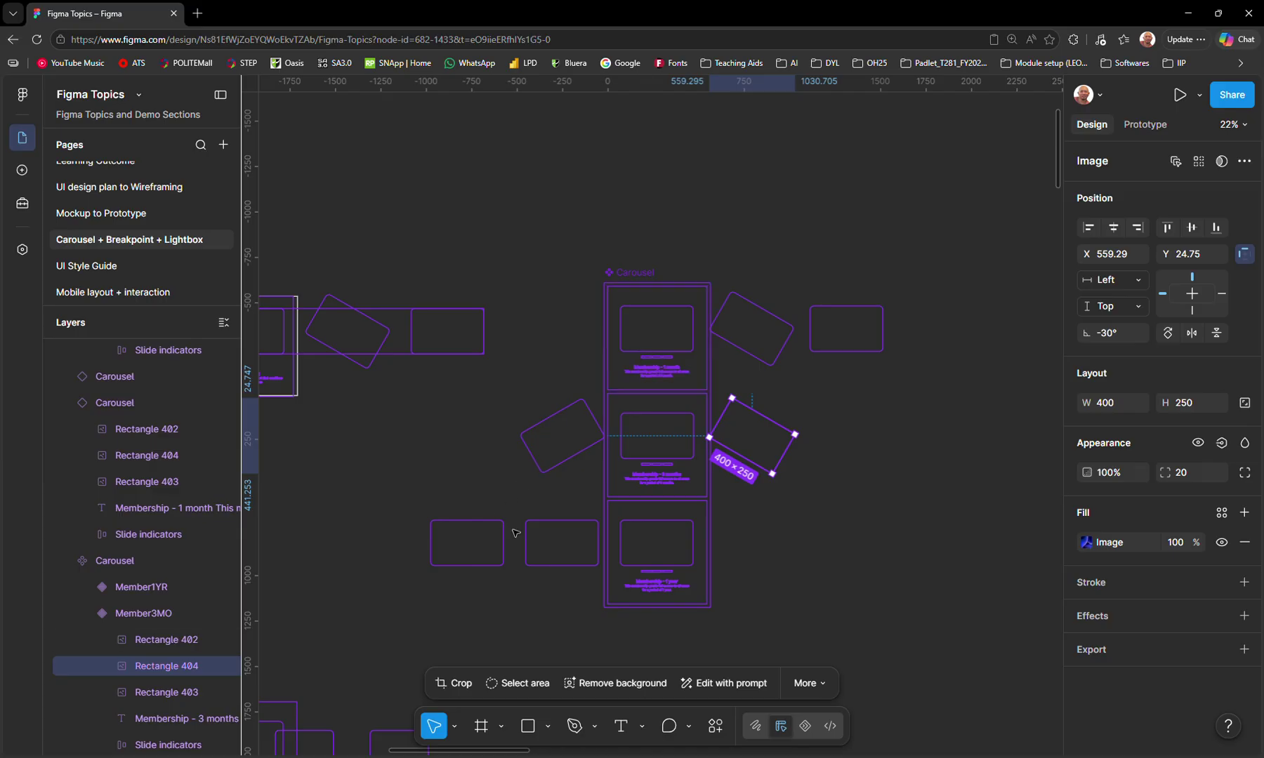
# - Rotate Rectangle 403, the image just left of the Member1YR variant, to 30°
pyautogui.click(635, 545)
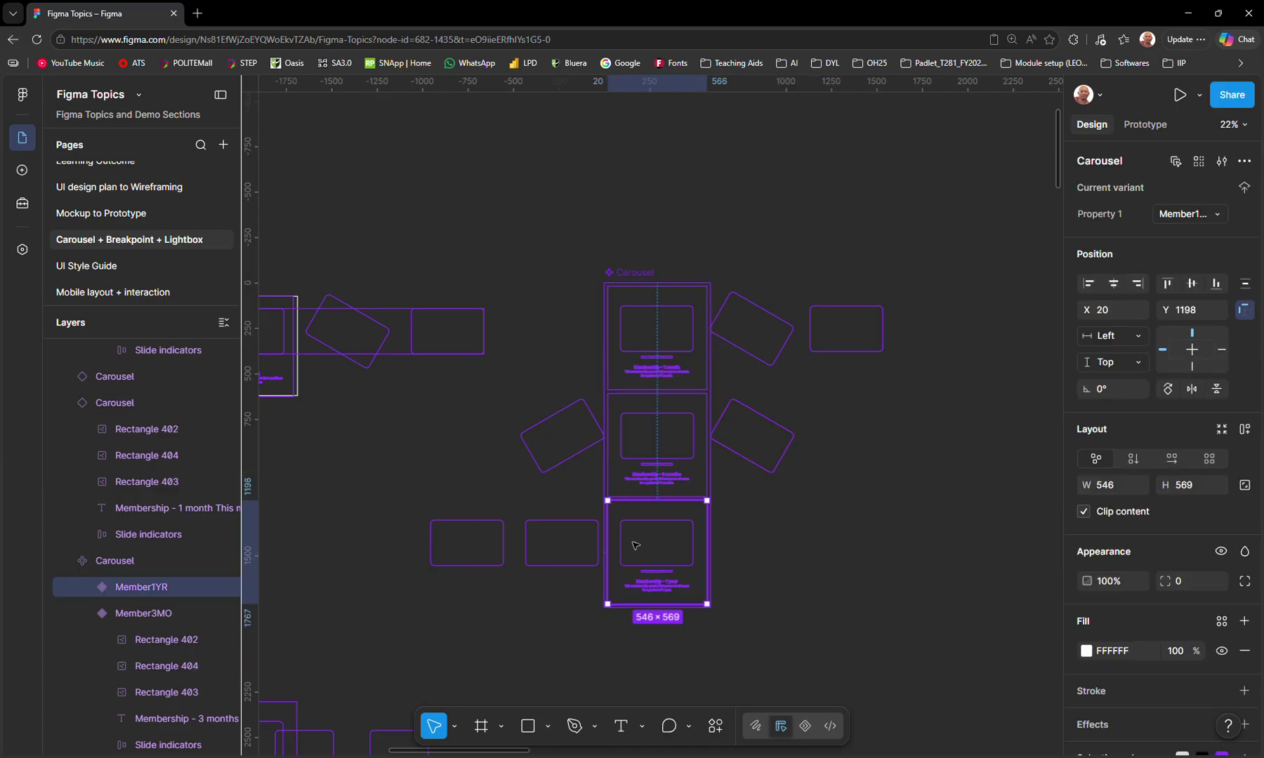
pyautogui.press('Escape')
pyautogui.click(568, 526)
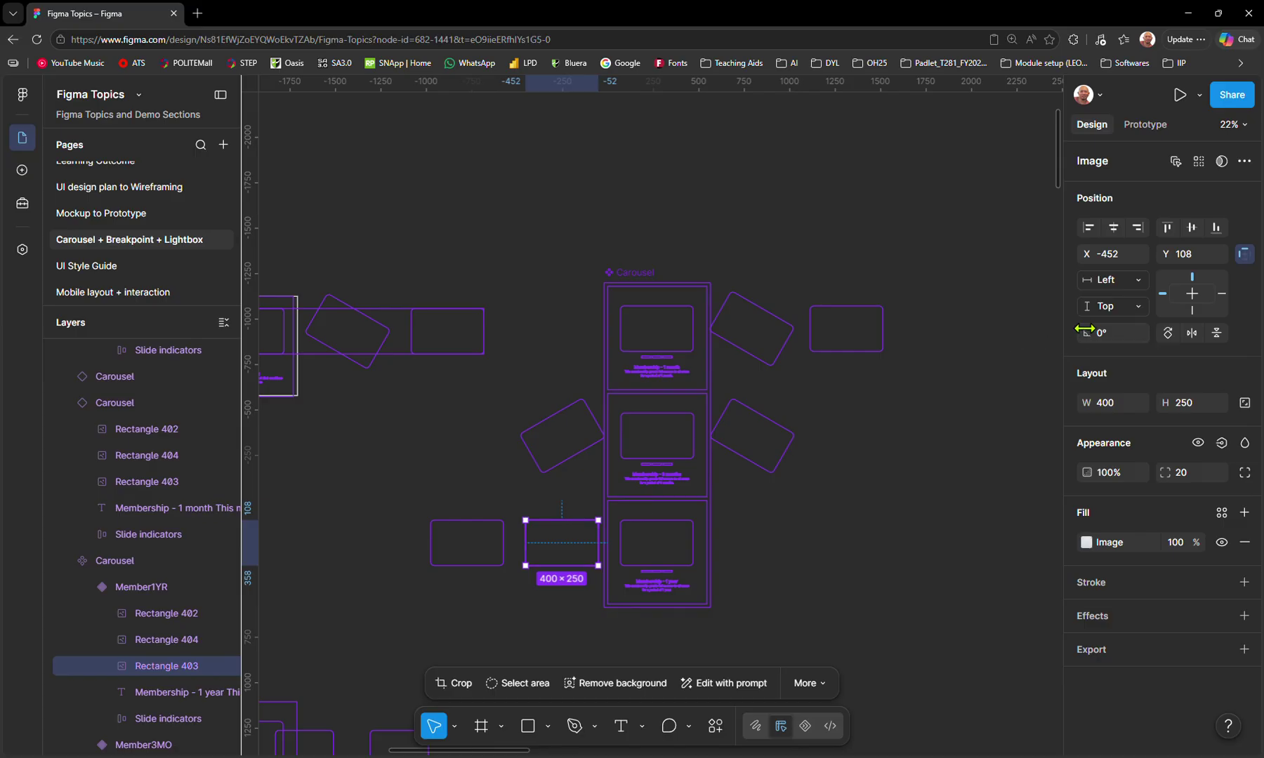
pyautogui.click(1117, 332)
pyautogui.write('30')
pyautogui.press('Return')
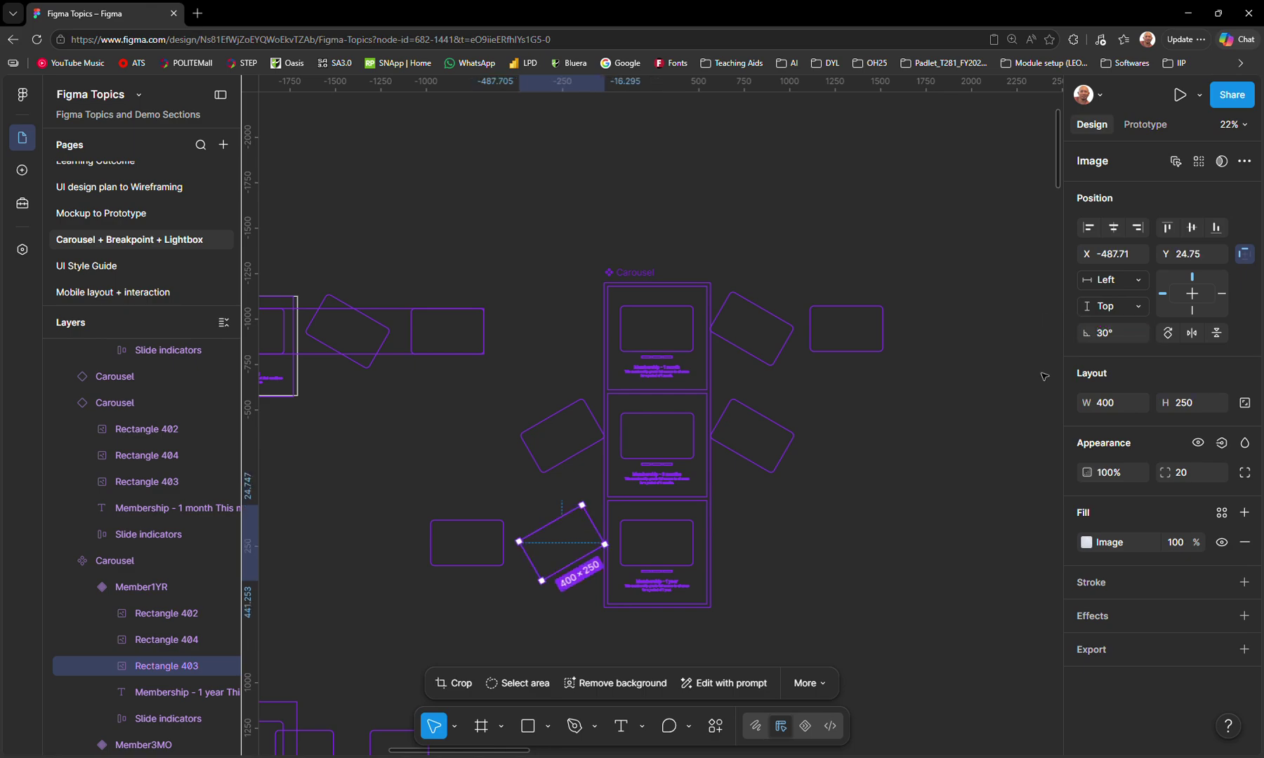
# - Hide the layer outlines and place an instance of the Member1MO variant right of the copied set at about X 7769, Y 2539
pyautogui.hotkey('shift', 'o')
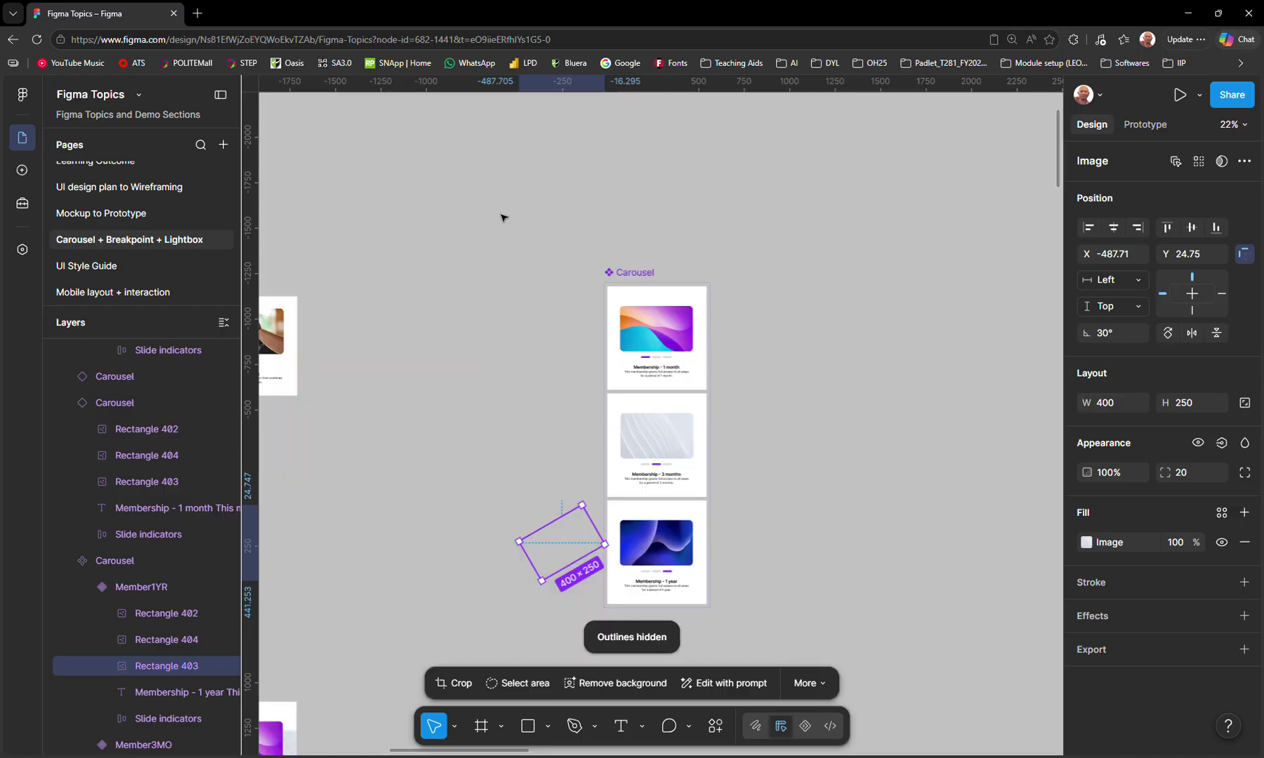
pyautogui.click(636, 274)
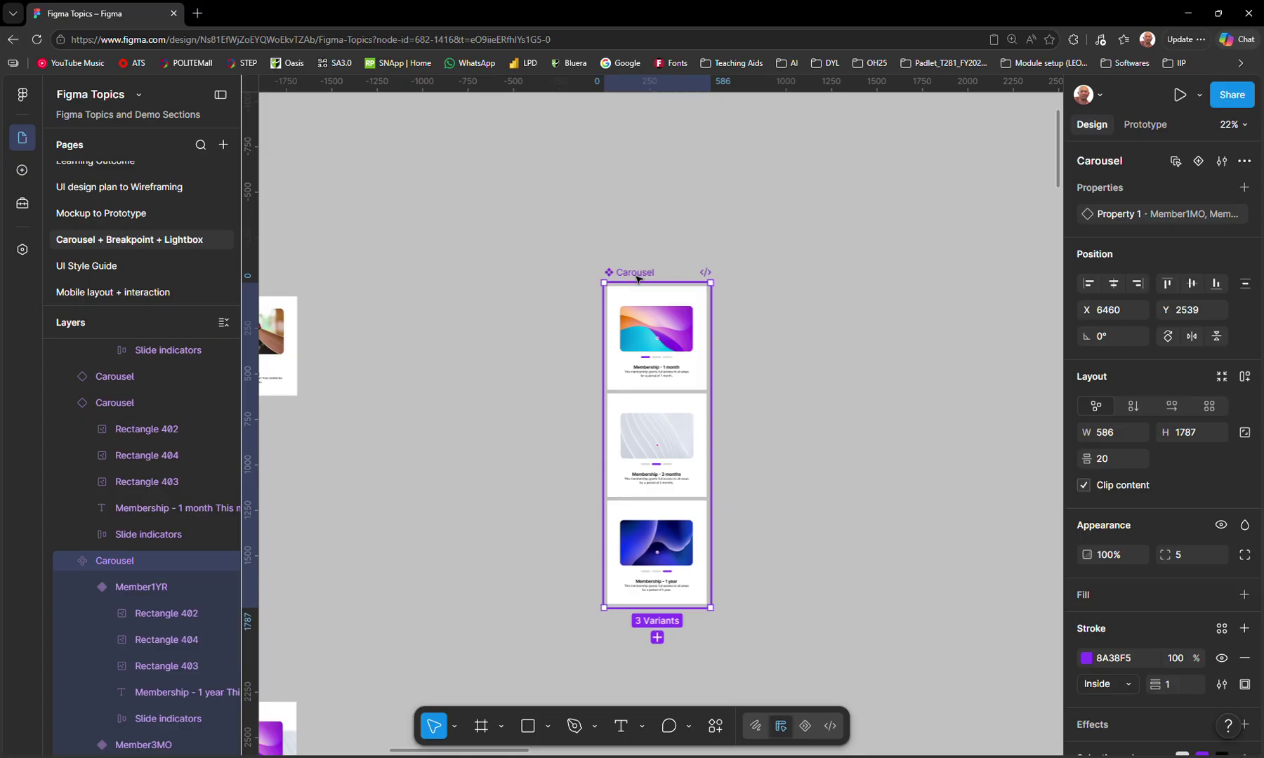
pyautogui.click(650, 312)
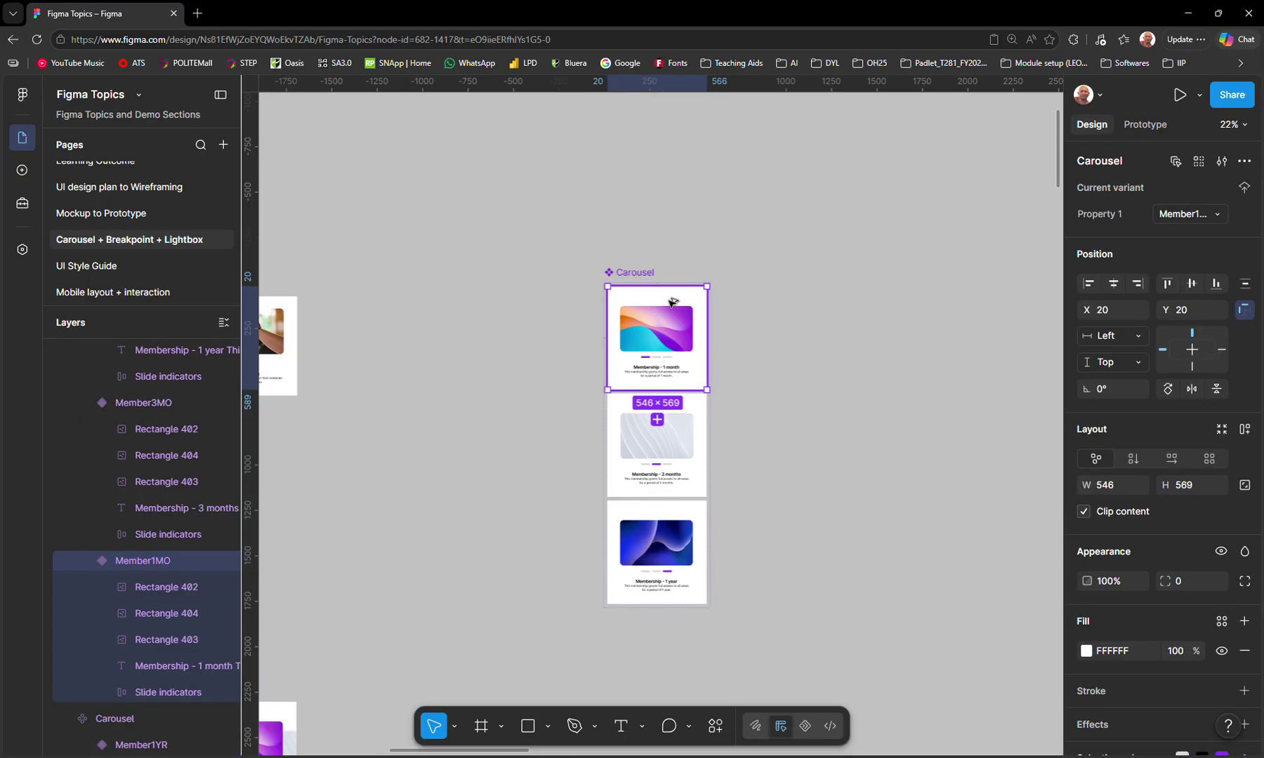
pyautogui.moveTo(672, 302); pyautogui.dragTo(899, 298)
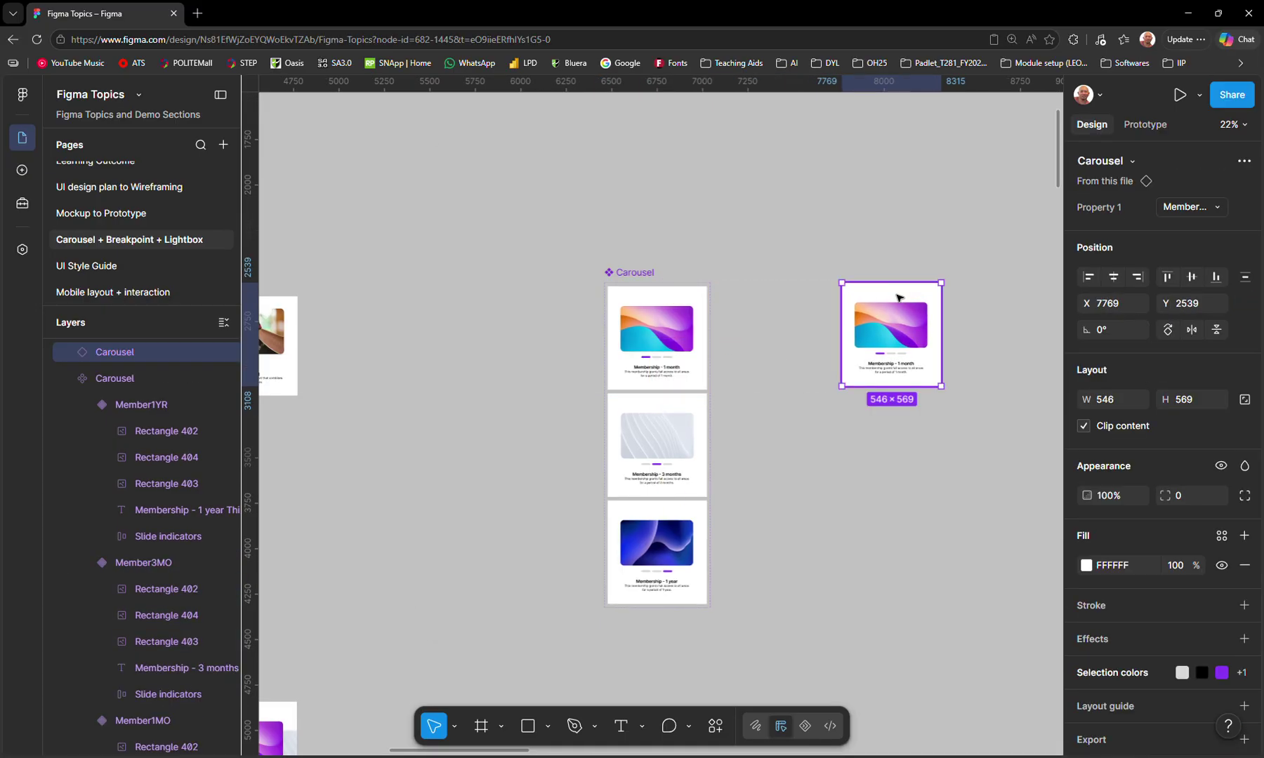
# - Preview the new carousel instance inline, swipe through its membership slides and close the preview
pyautogui.hotkey('shift', 'space')
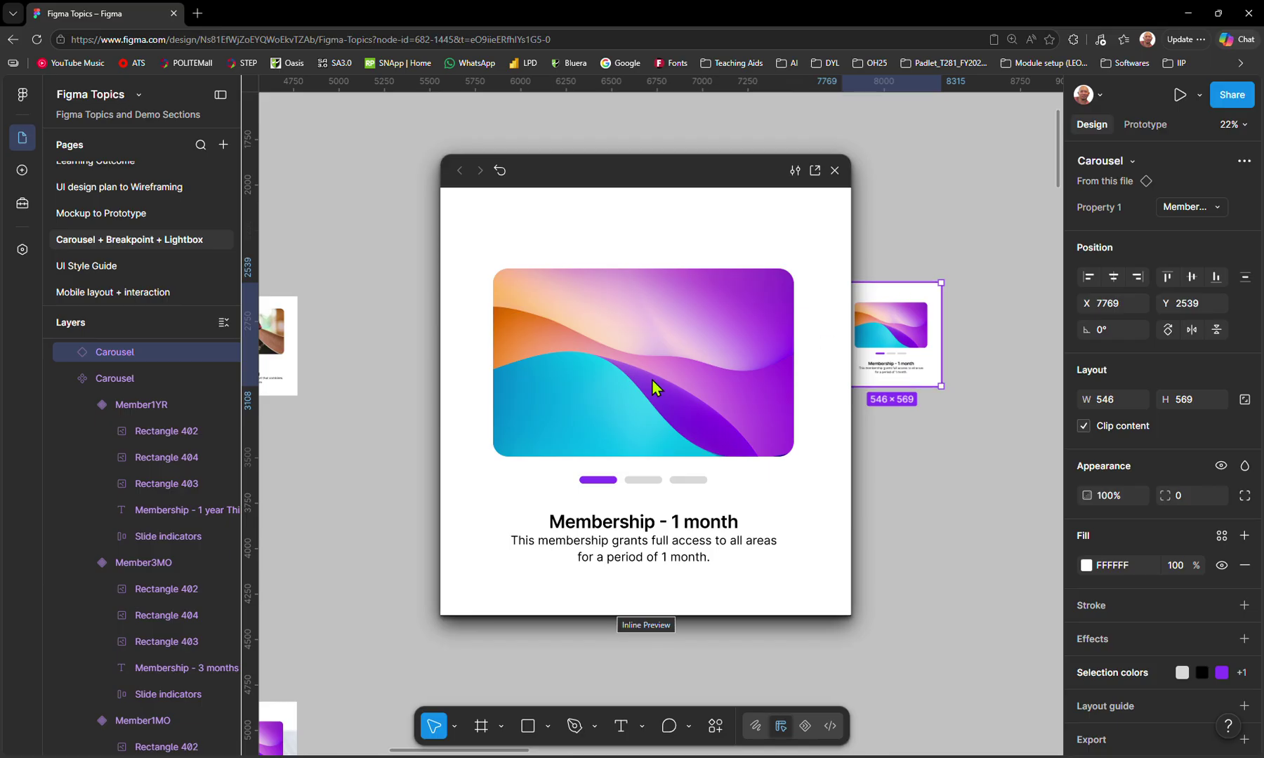
pyautogui.moveTo(654, 386); pyautogui.dragTo(806, 414)
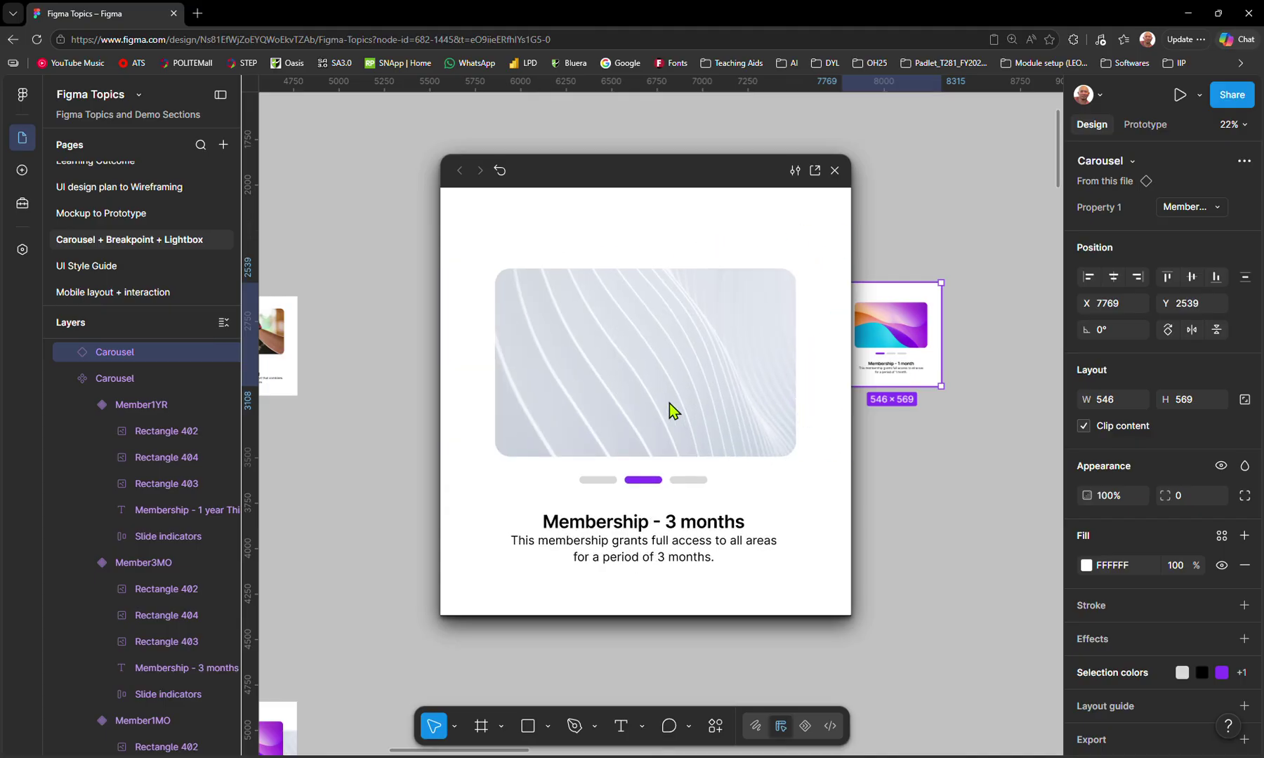
pyautogui.moveTo(672, 410); pyautogui.dragTo(824, 375)
pyautogui.click(835, 171)
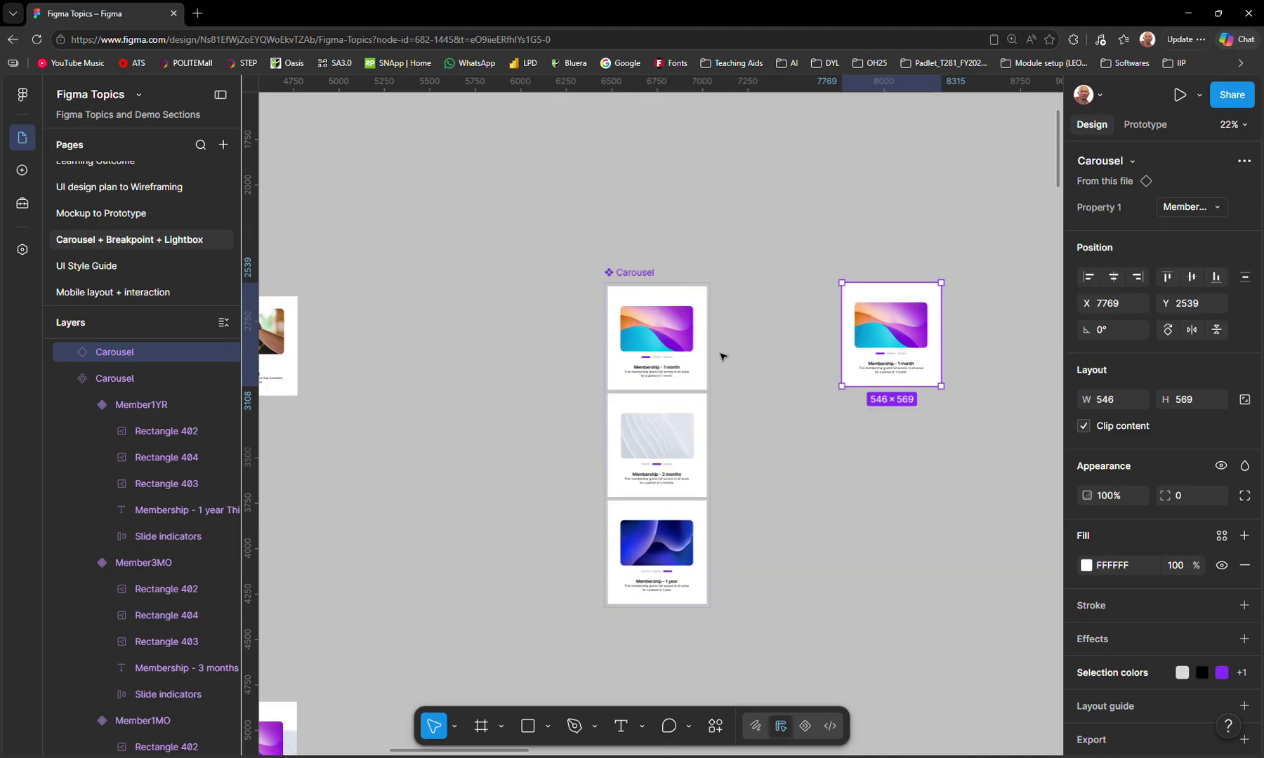
# - Set the width of the middle grey slide indicator in the 1-month variant to 10
pyautogui.scroll(5, 717, 395)
pyautogui.scroll(2, 567, 353)
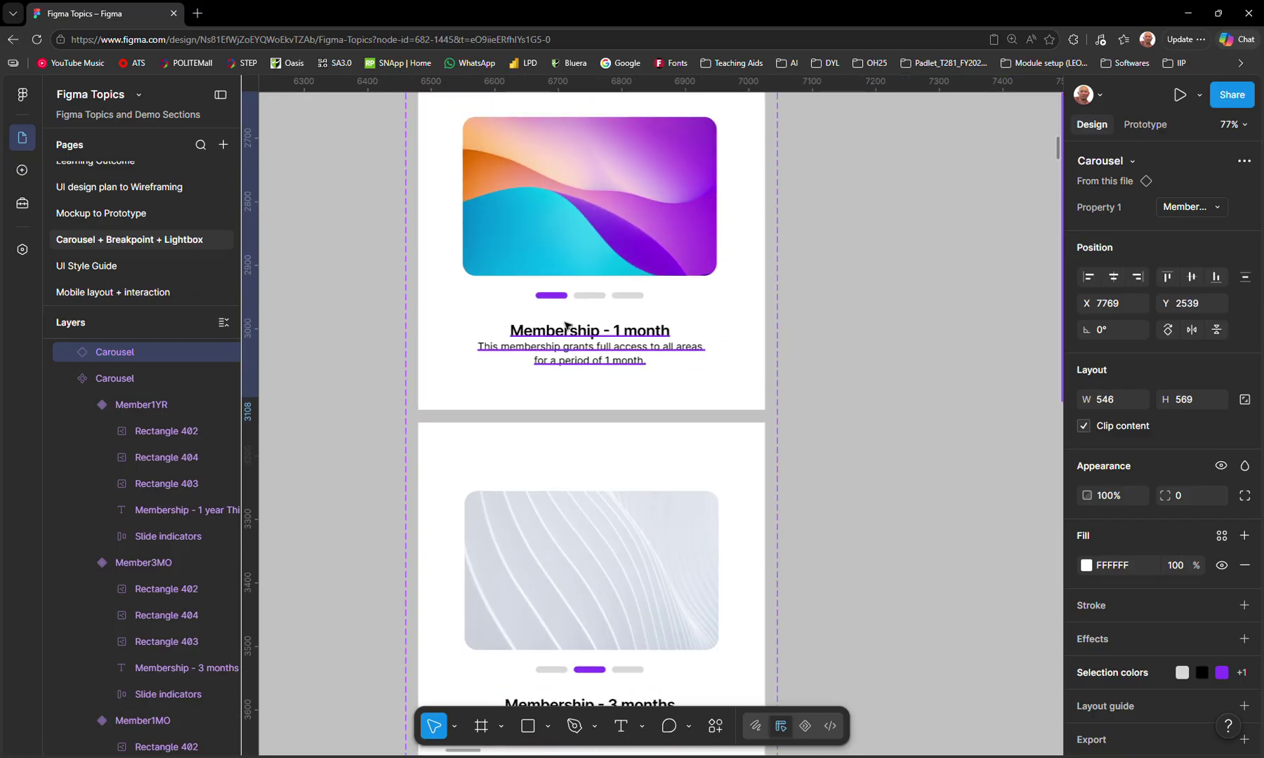
pyautogui.click(568, 328)
pyautogui.click(595, 299)
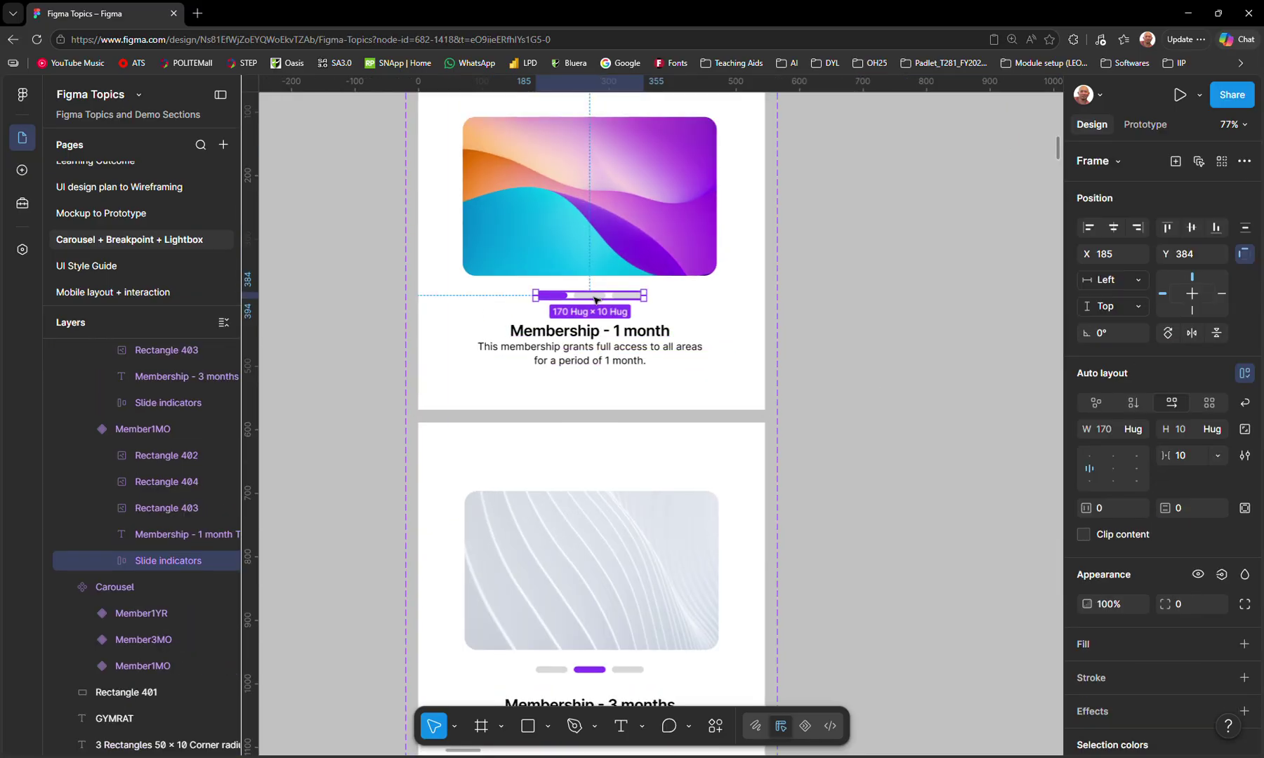
pyautogui.click(594, 298)
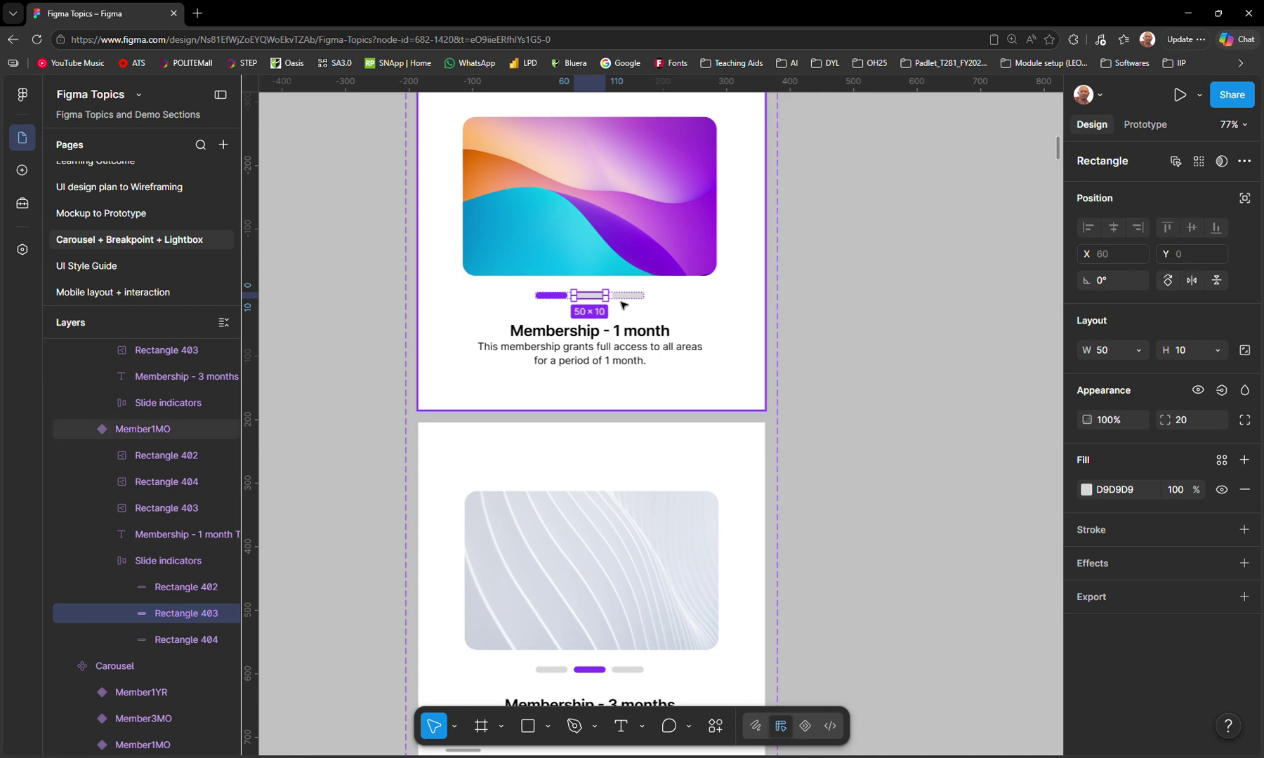
pyautogui.scroll(5, 611, 301)
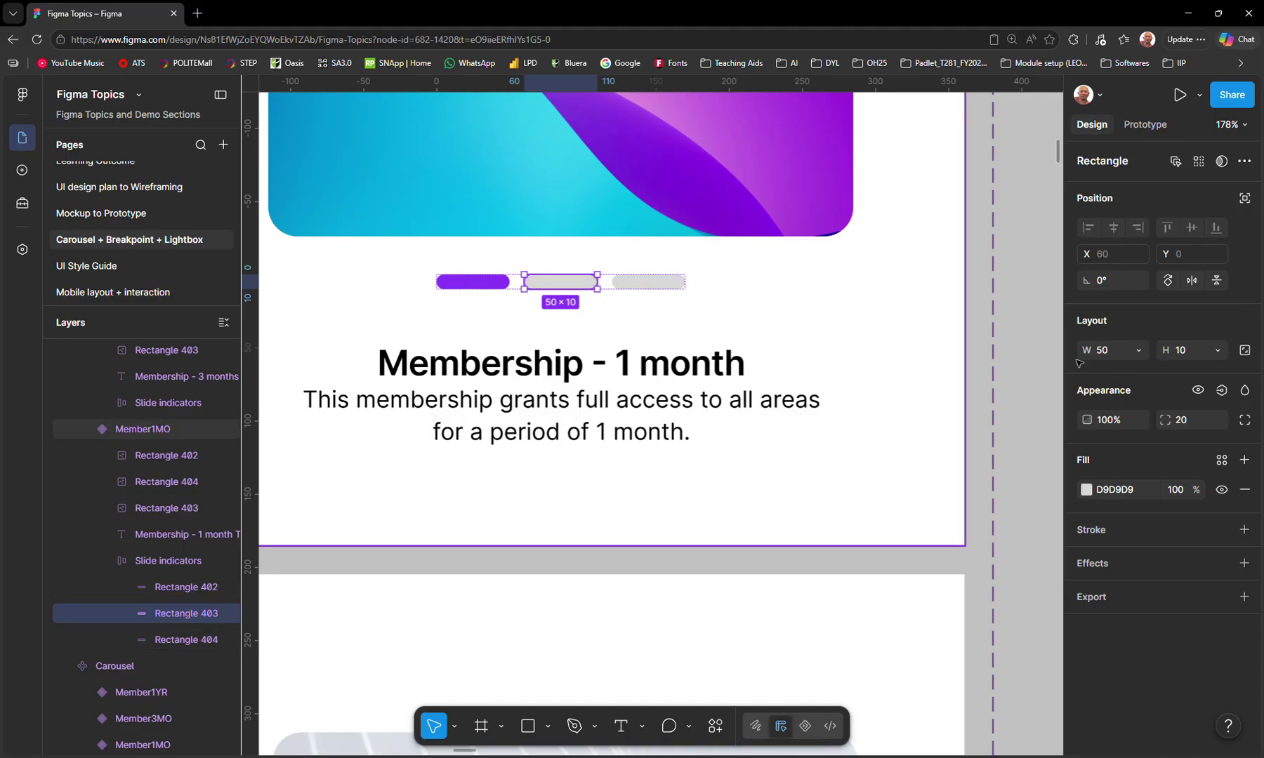
pyautogui.click(1106, 354)
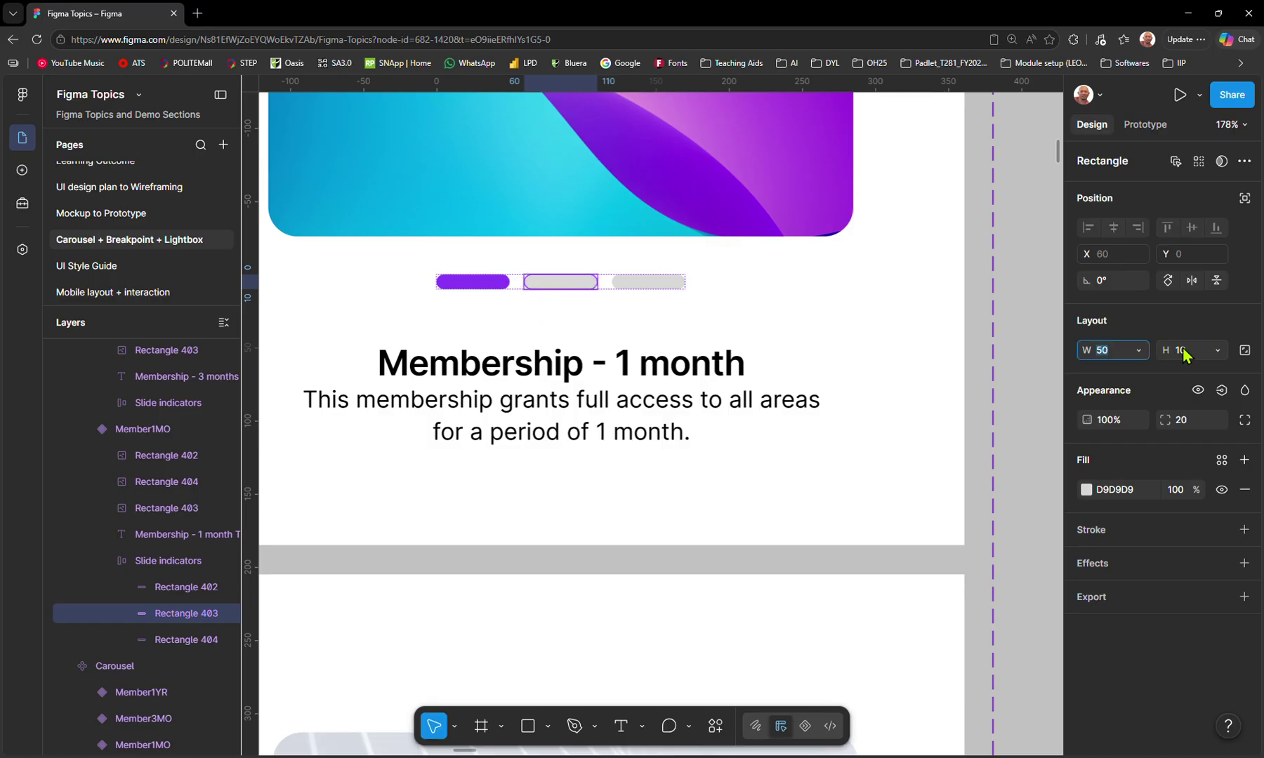
pyautogui.write('10')
pyautogui.press('Return')
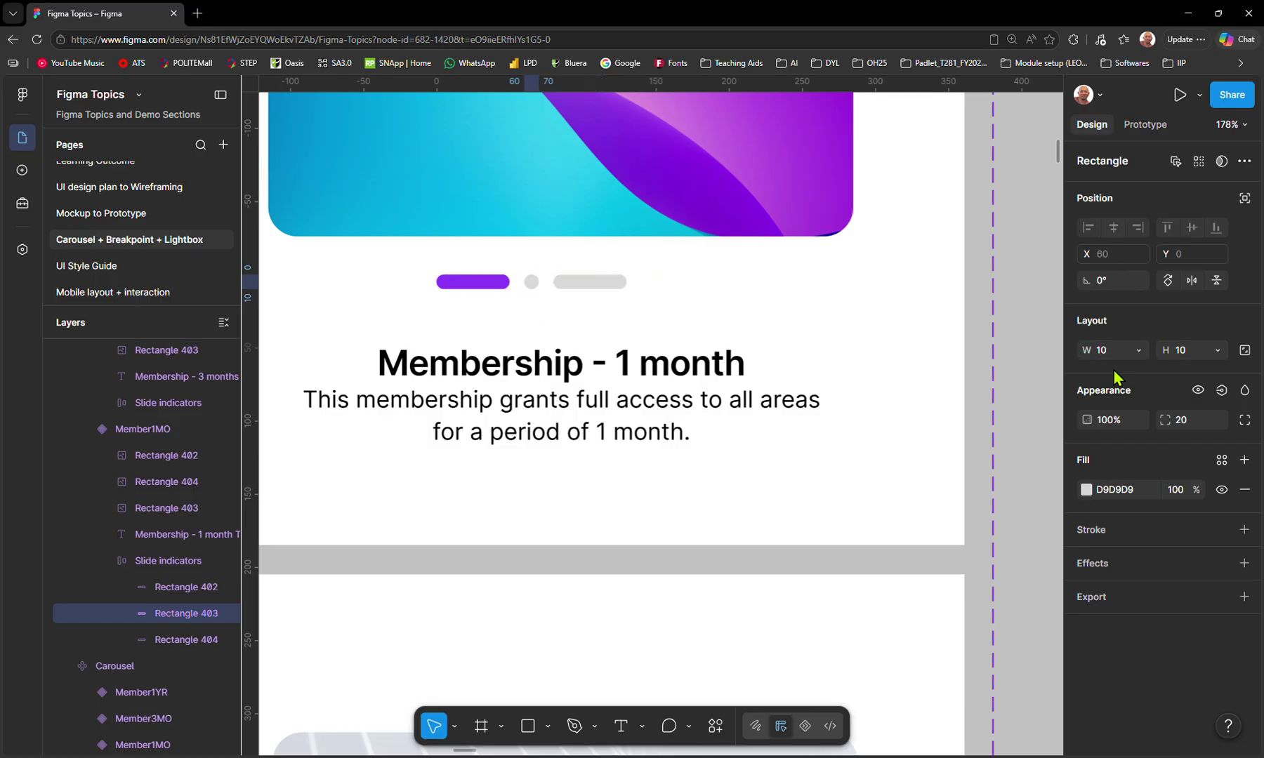
# - Set the width of the third slide indicator in the 1-month variant to 10
pyautogui.click(580, 282)
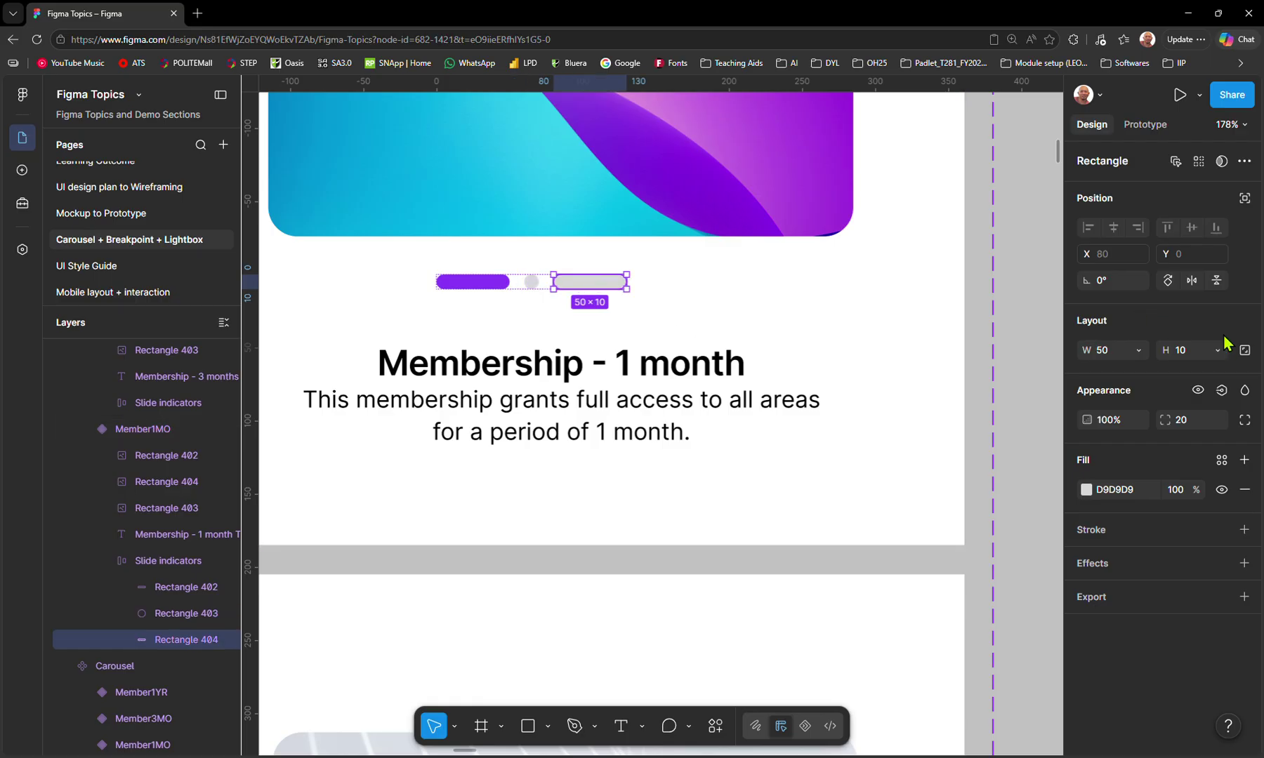
pyautogui.click(1112, 352)
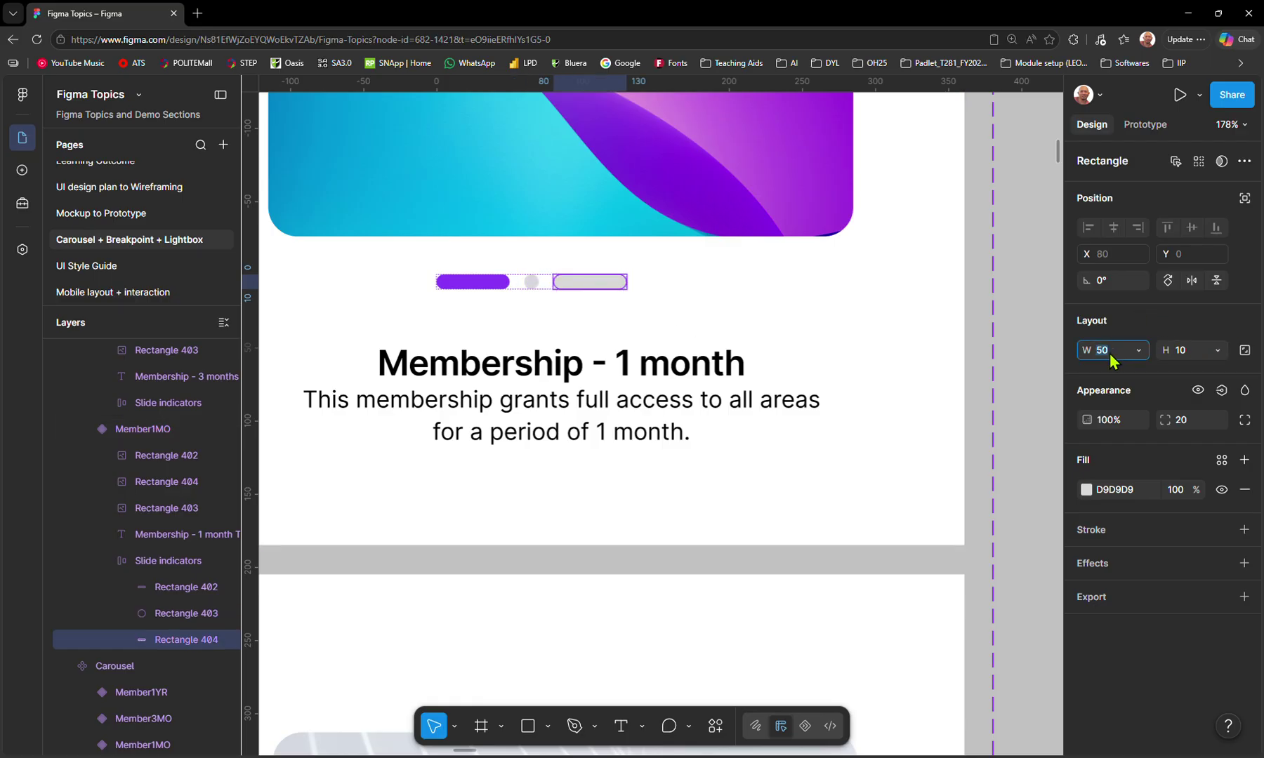
pyautogui.press('Return')
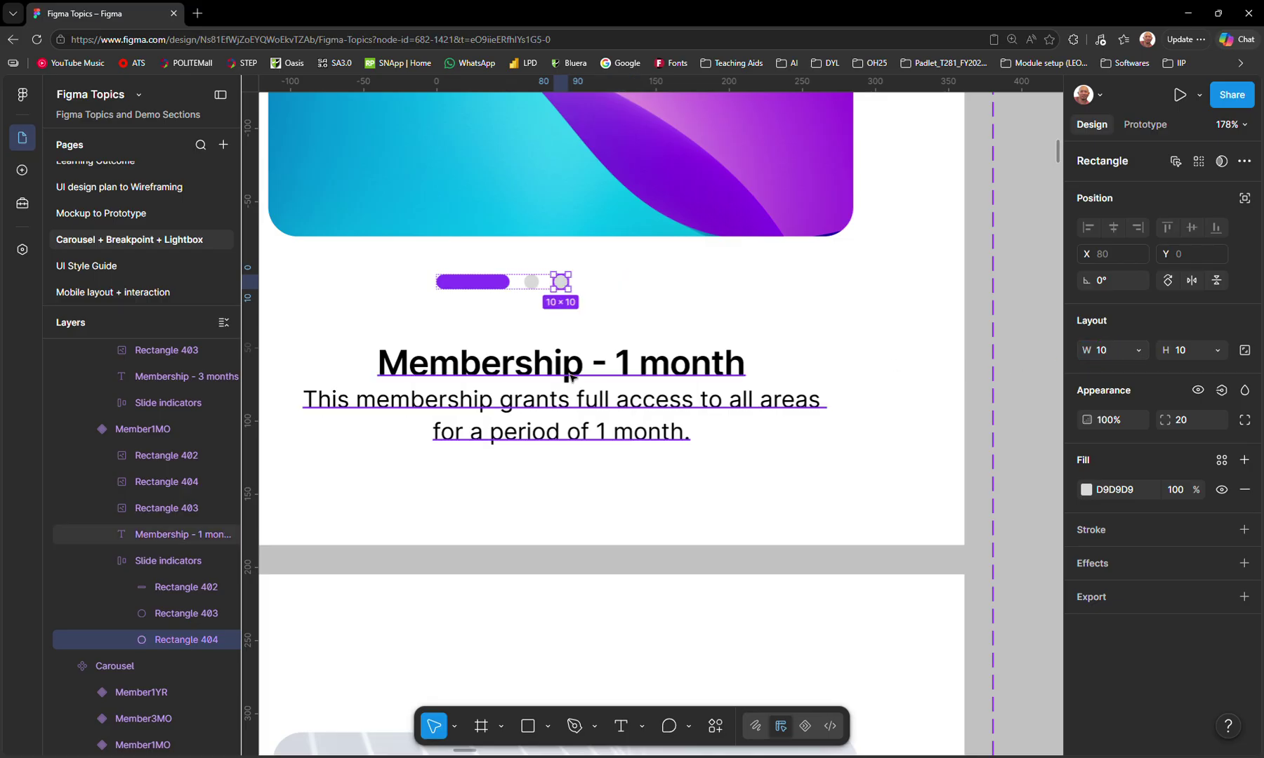
pyautogui.click(498, 284)
pyautogui.hscroll(-1, 560, 358)
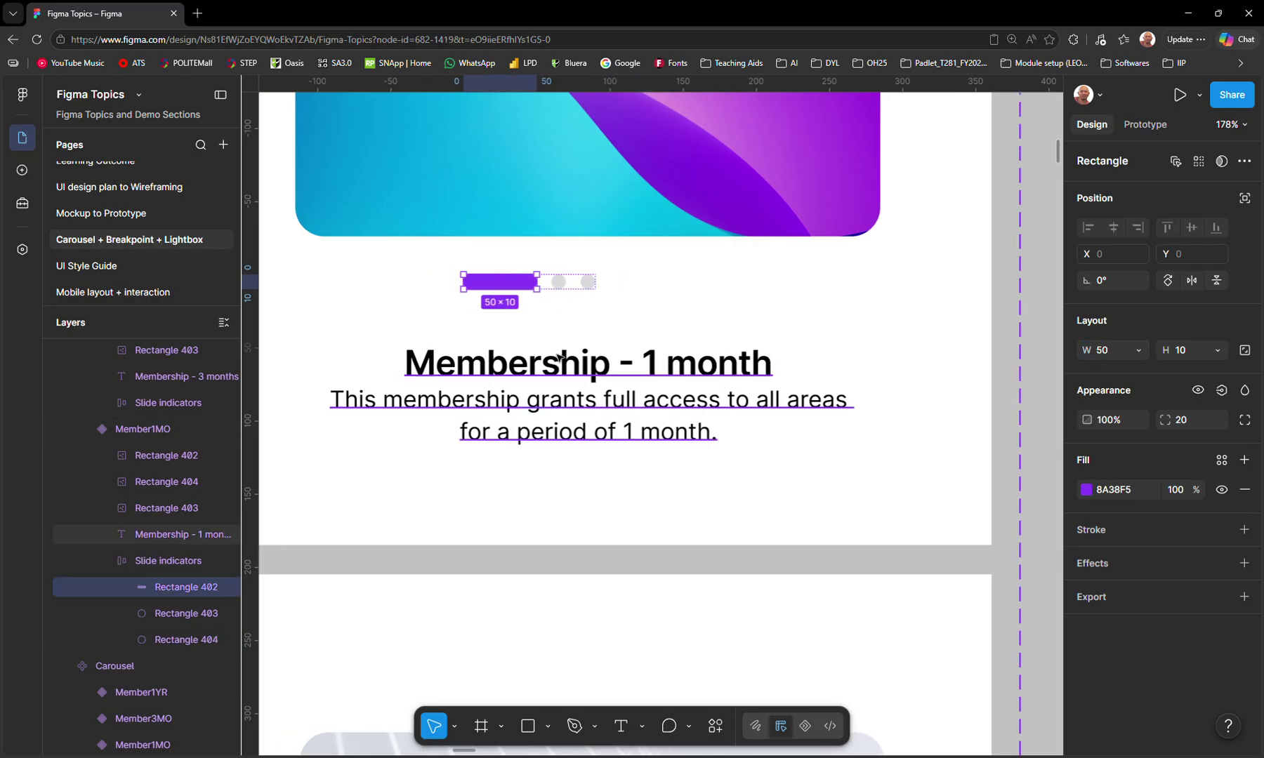
pyautogui.moveTo(507, 287); pyautogui.dragTo(542, 288)
pyautogui.hotkey('ctrl', 'z')
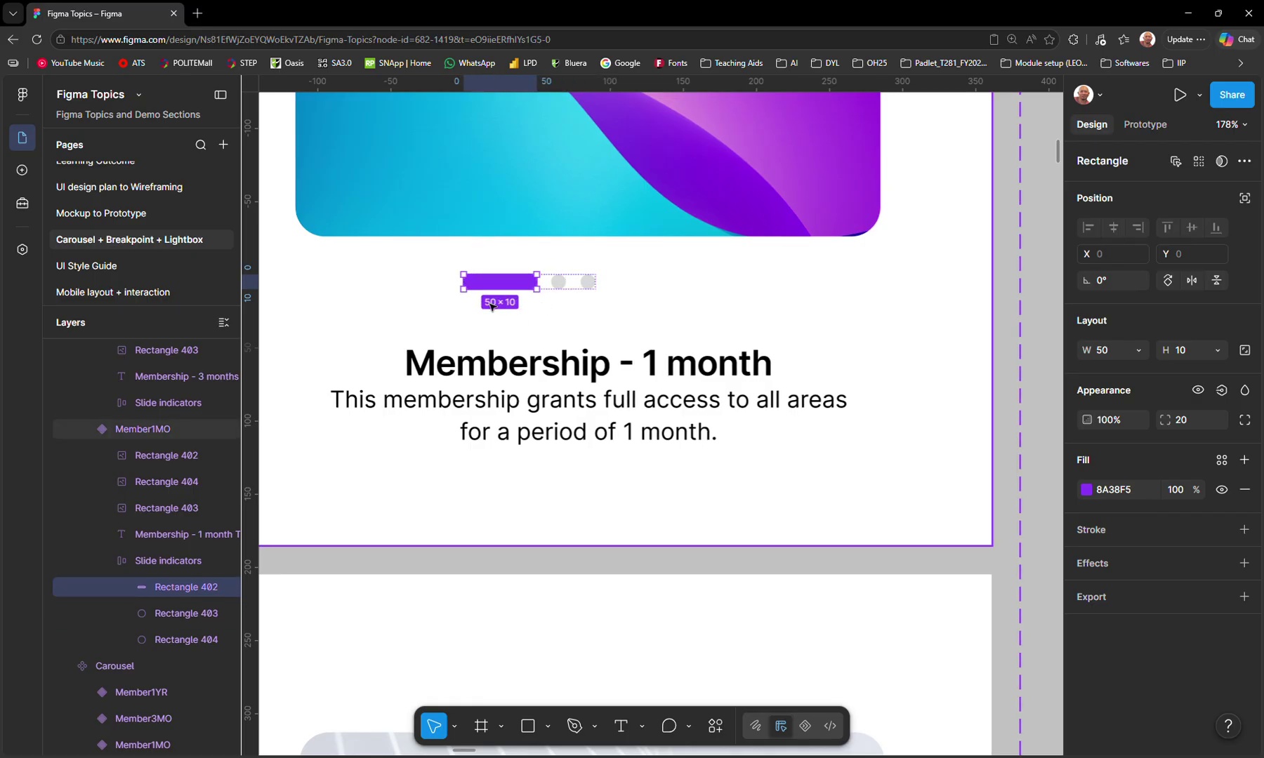
# - Try Auto spacing on the 1-month variant's Slide indicators frame and return it to a left-aligned gap of 10
pyautogui.click(144, 564)
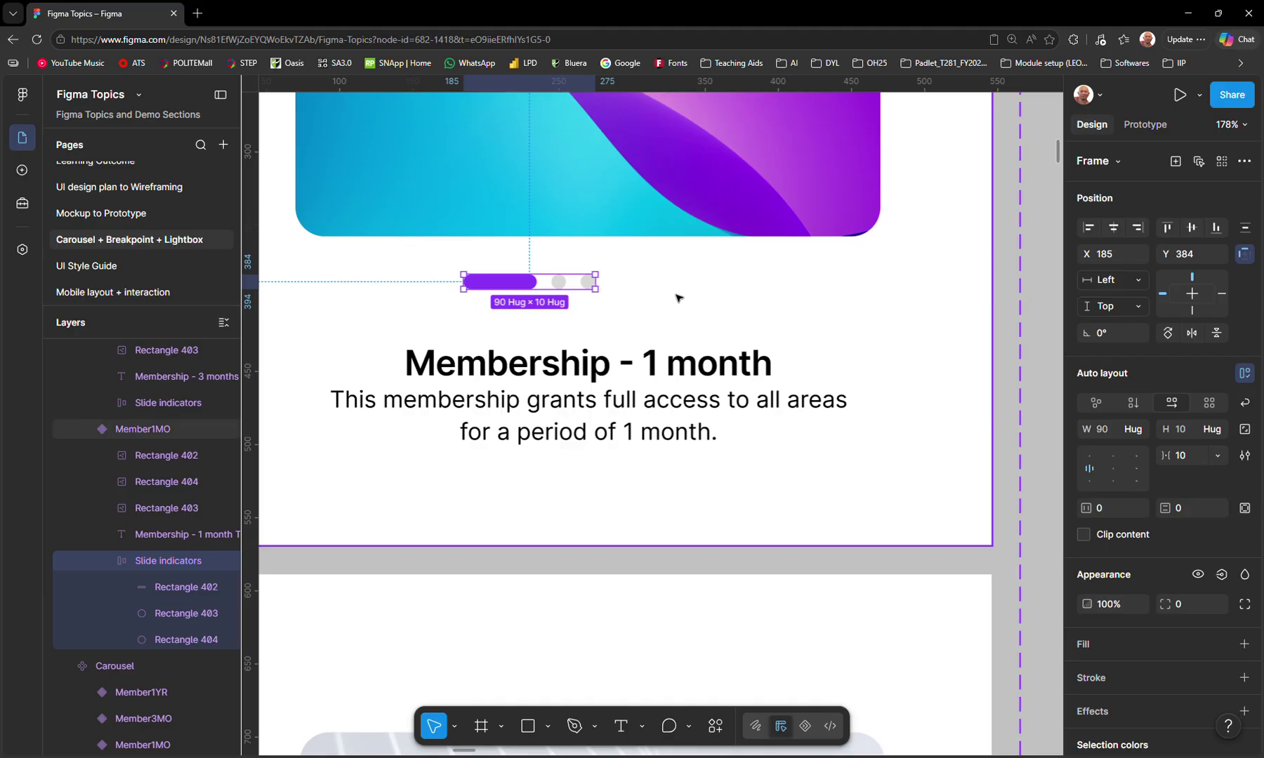
pyautogui.scroll(-1, 664, 358)
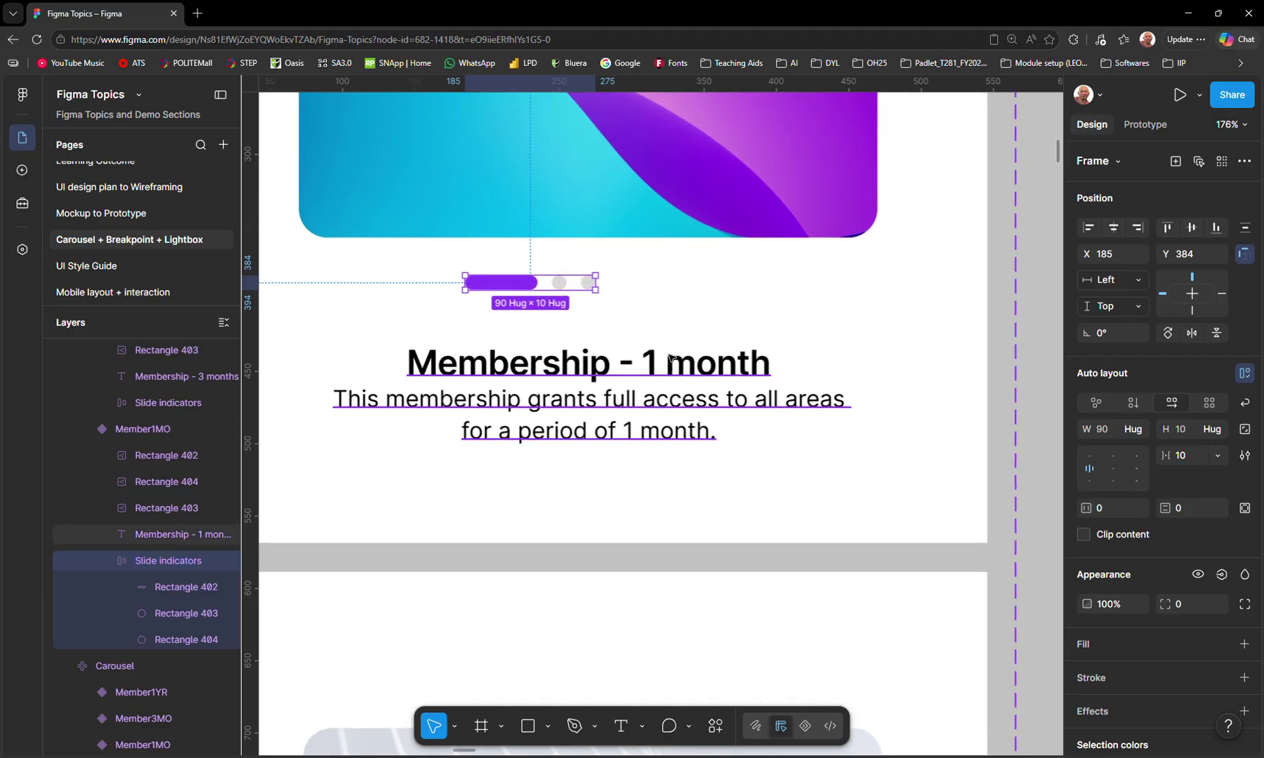
pyautogui.click(1112, 469)
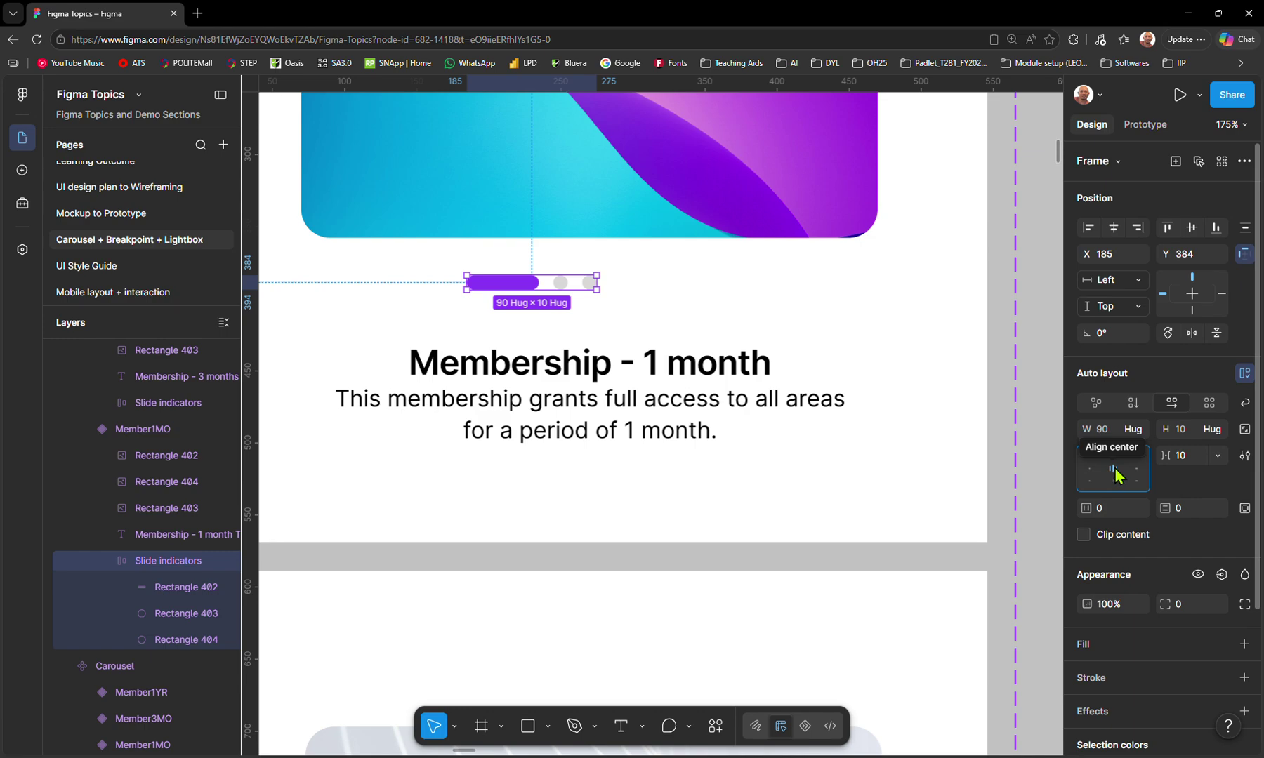
pyautogui.doubleClick(1115, 475)
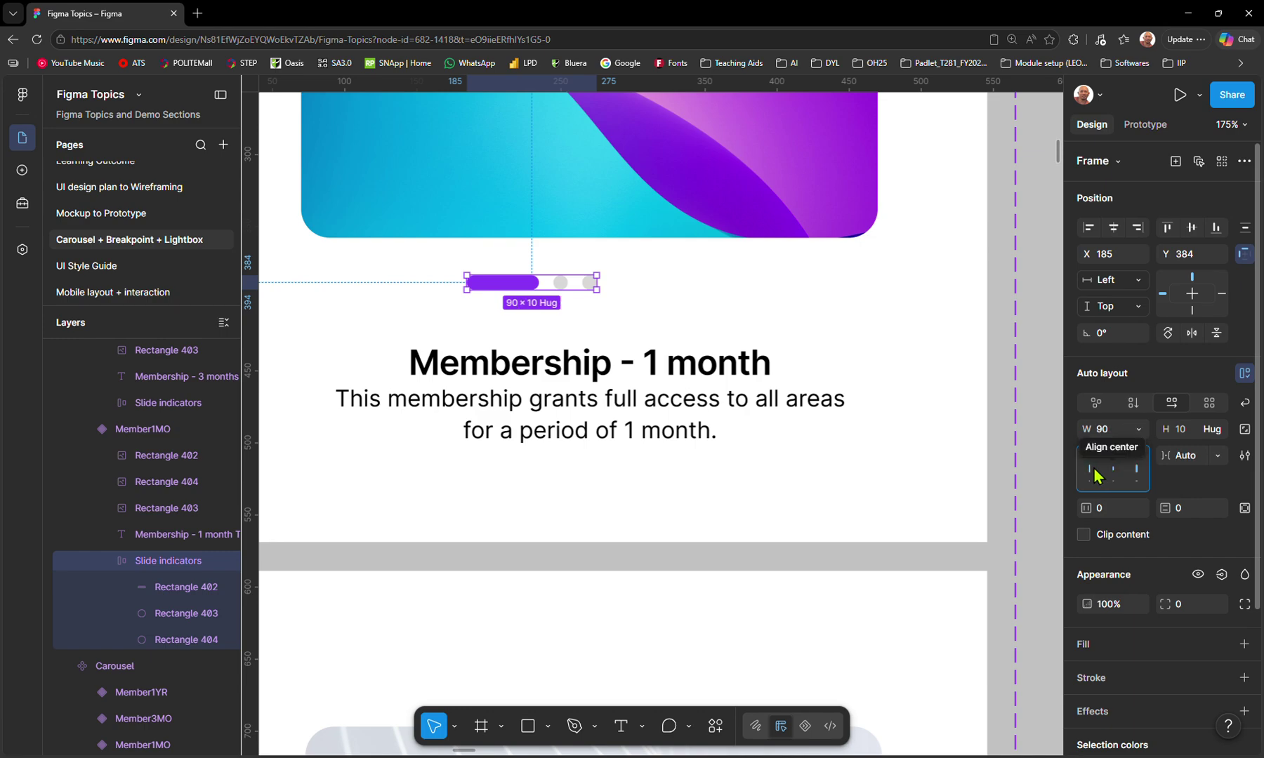
pyautogui.doubleClick(1094, 469)
# - Move the 1-month variant's Slide indicators frame right to X 228, centred under the image
pyautogui.click(183, 534)
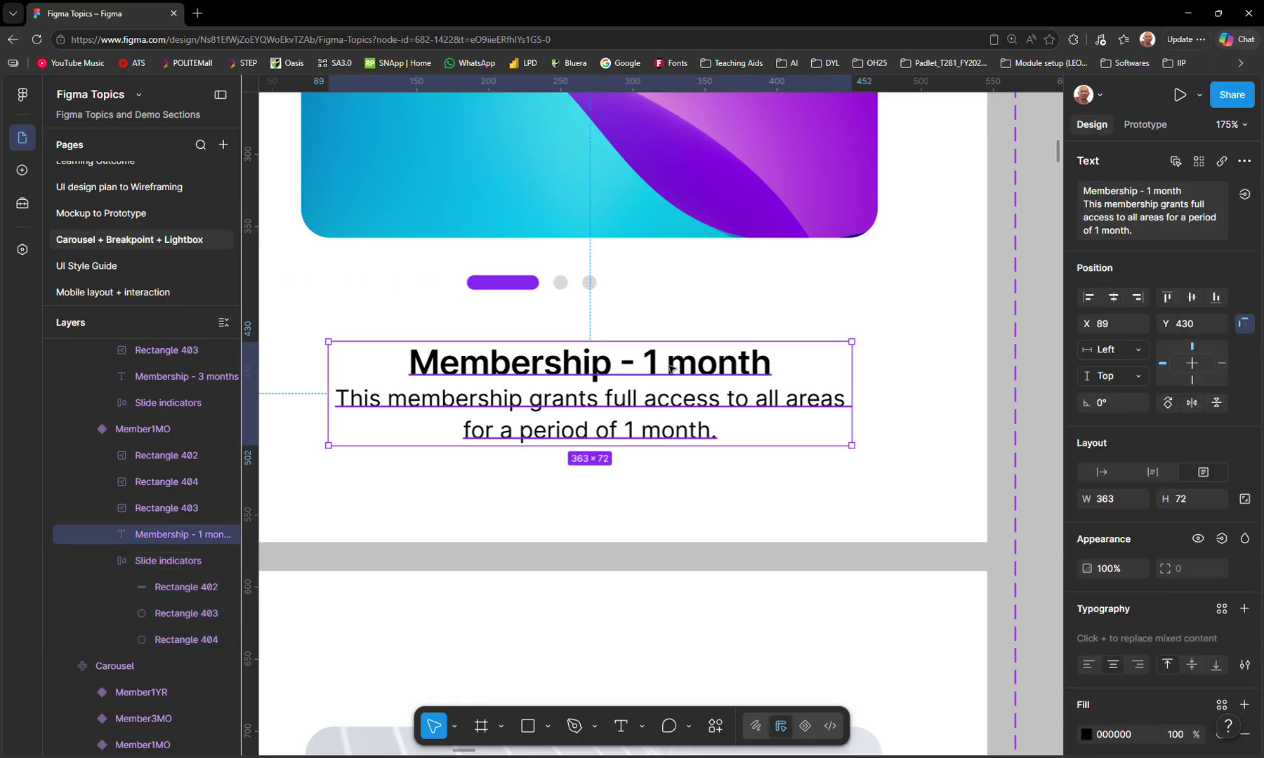
pyautogui.scroll(-2, 512, 295)
pyautogui.click(512, 295)
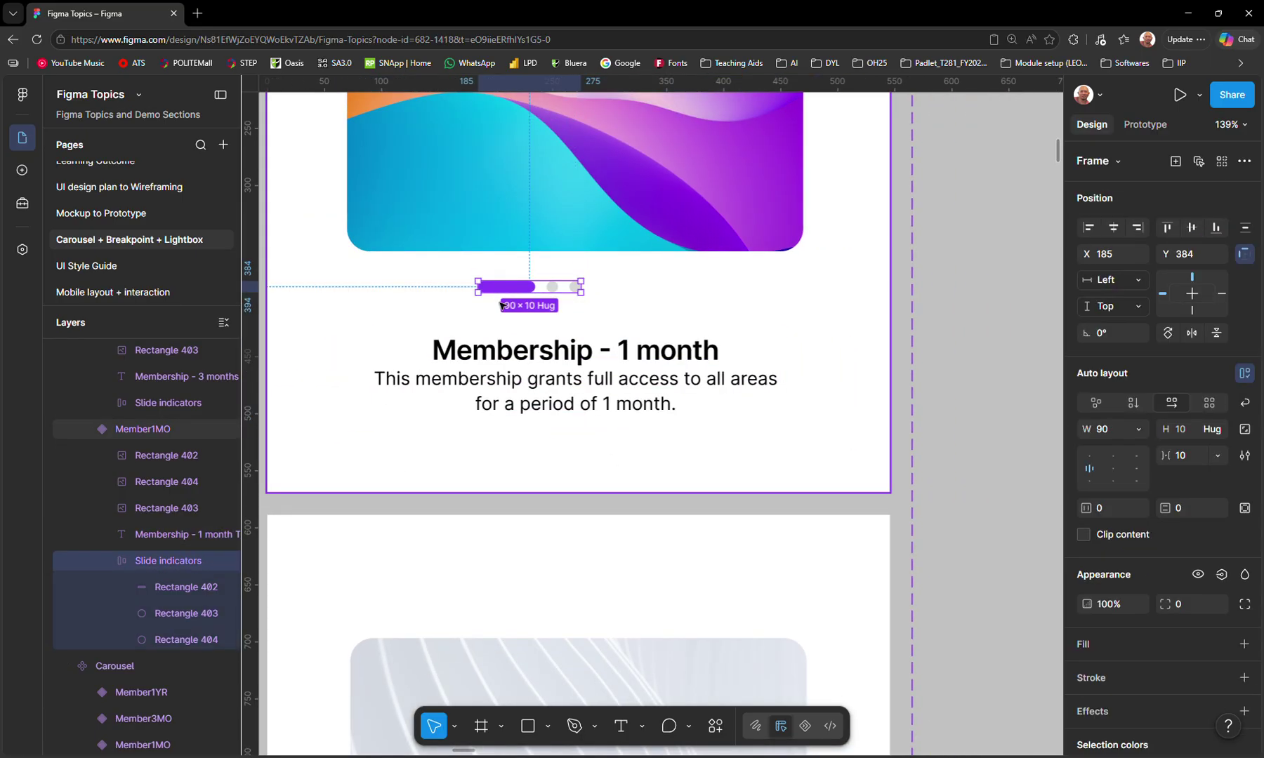
pyautogui.moveTo(508, 288); pyautogui.dragTo(569, 292)
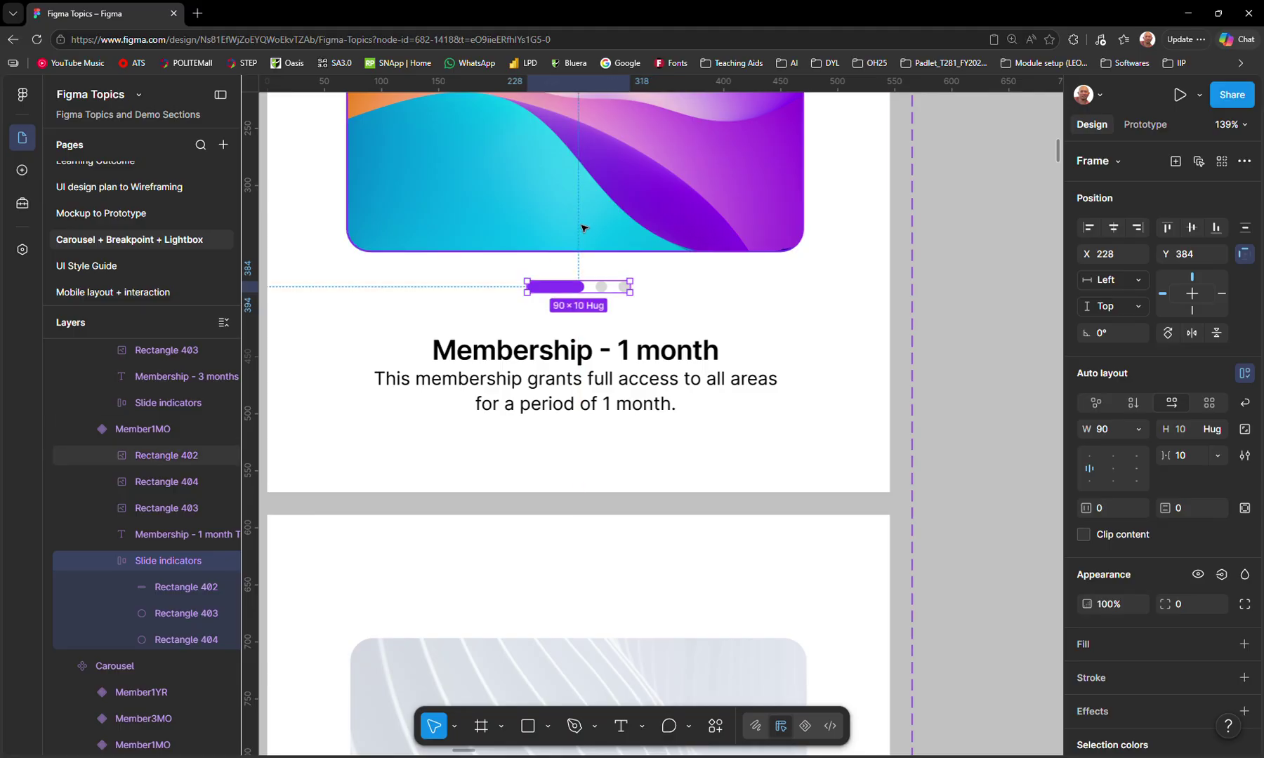
pyautogui.scroll(-7, 547, 450)
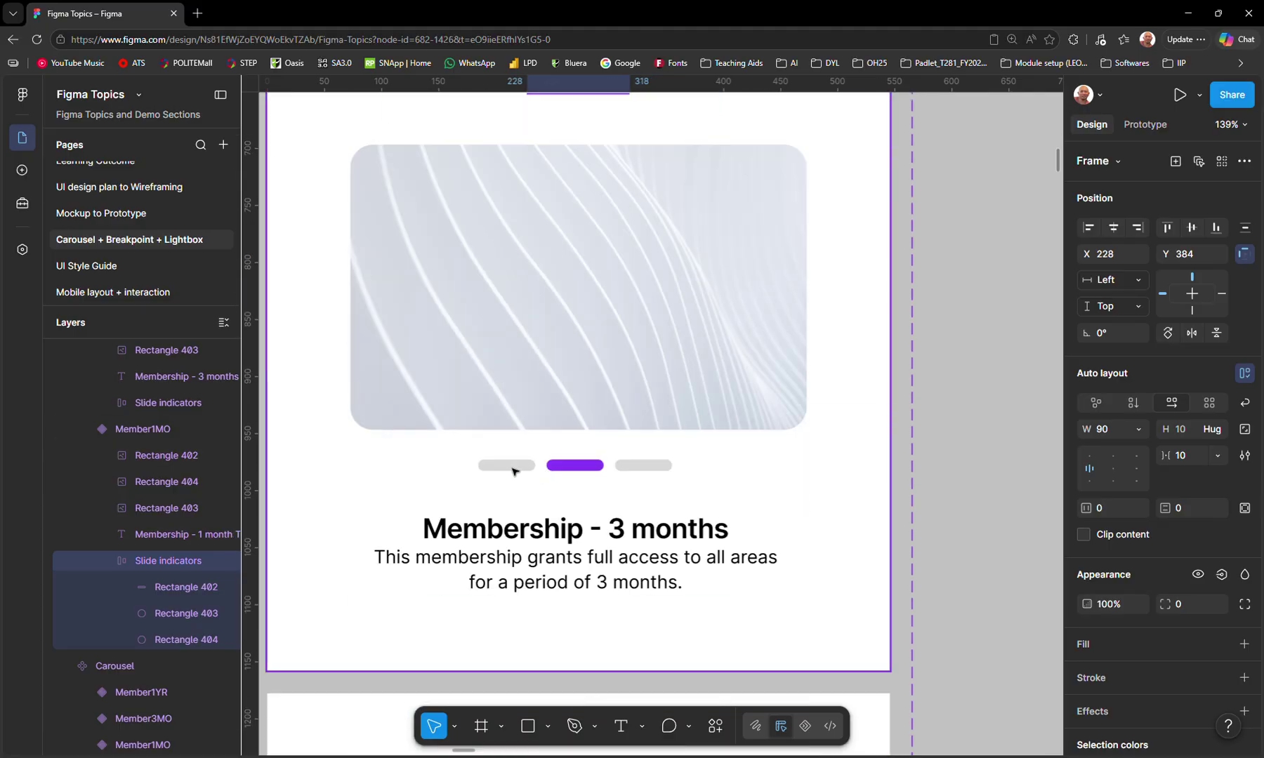
# - Set the width of the first grey slide indicator in the 3-month variant to 10
pyautogui.click(518, 471)
pyautogui.doubleClick(519, 470)
pyautogui.doubleClick(519, 469)
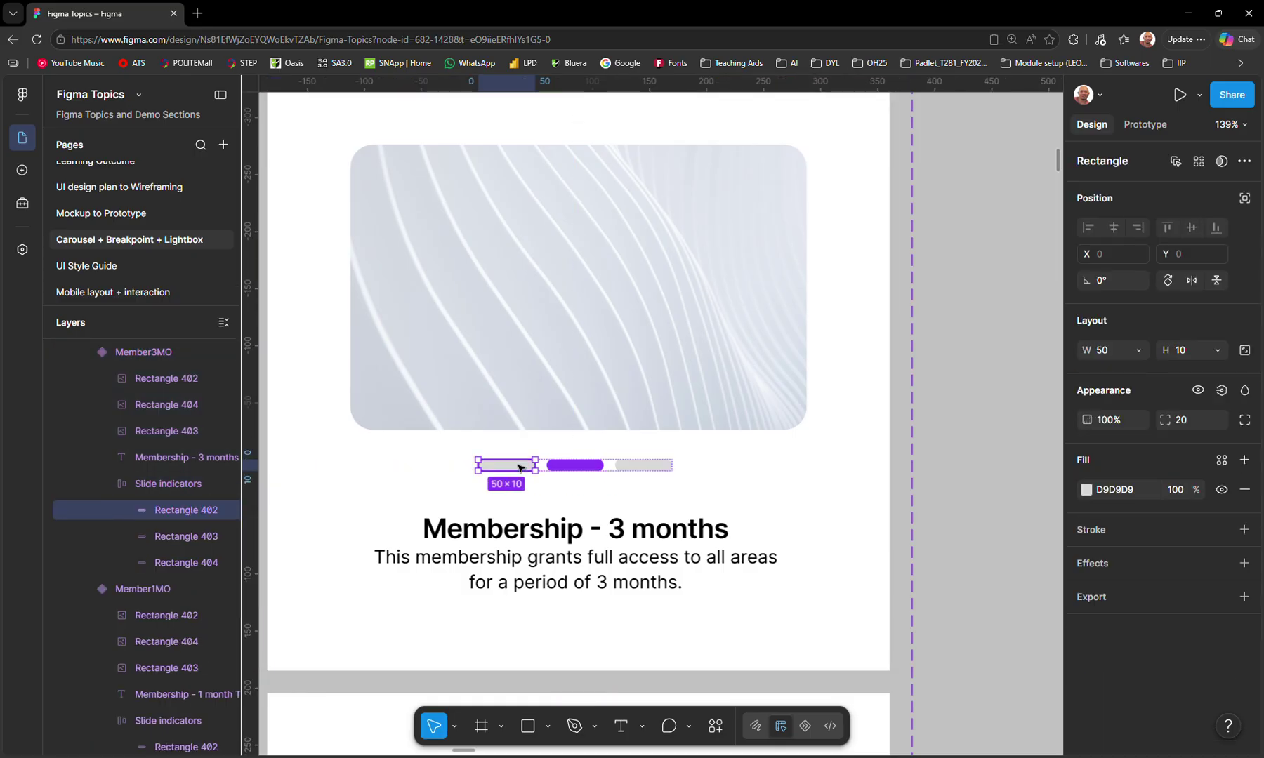
pyautogui.click(1103, 355)
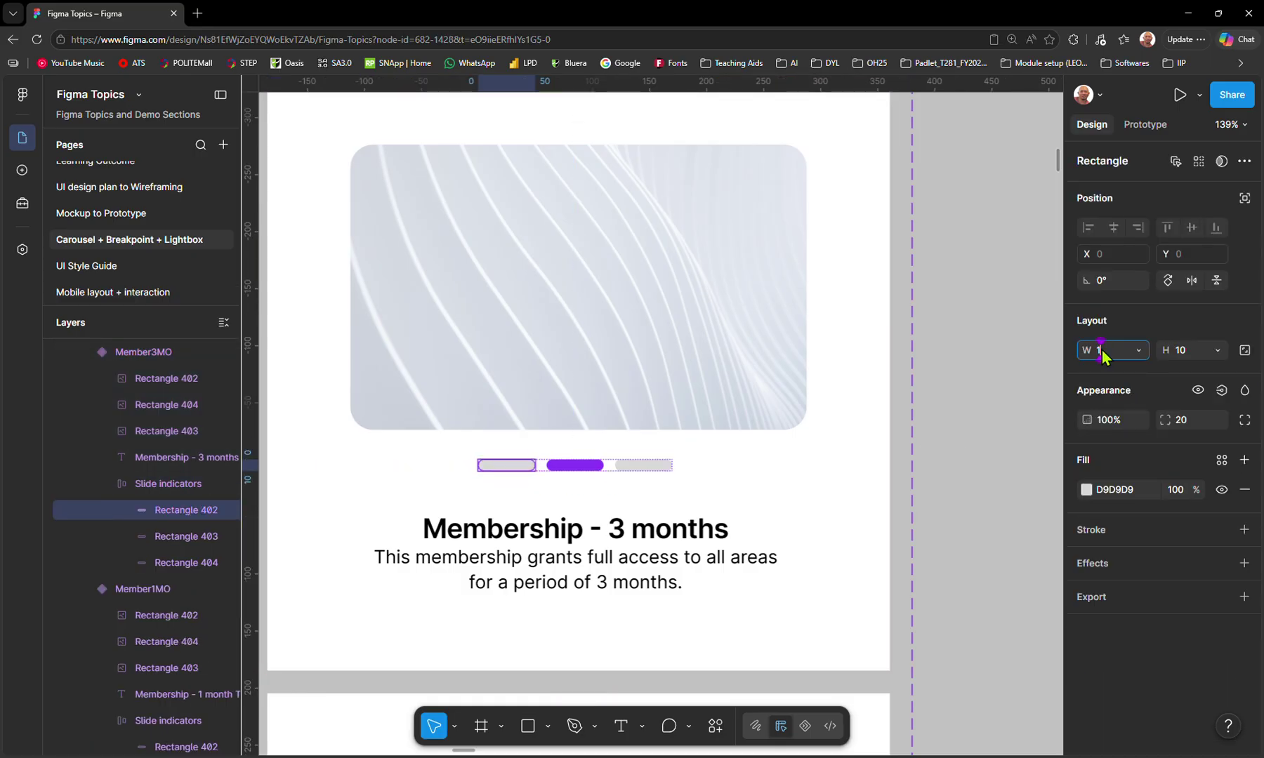
pyautogui.write('10')
pyautogui.press('Return')
# - Set the 3-month variant's third slide indicator width to 10 and move its Slide indicators frame to X 228, centred under the image
pyautogui.click(599, 465)
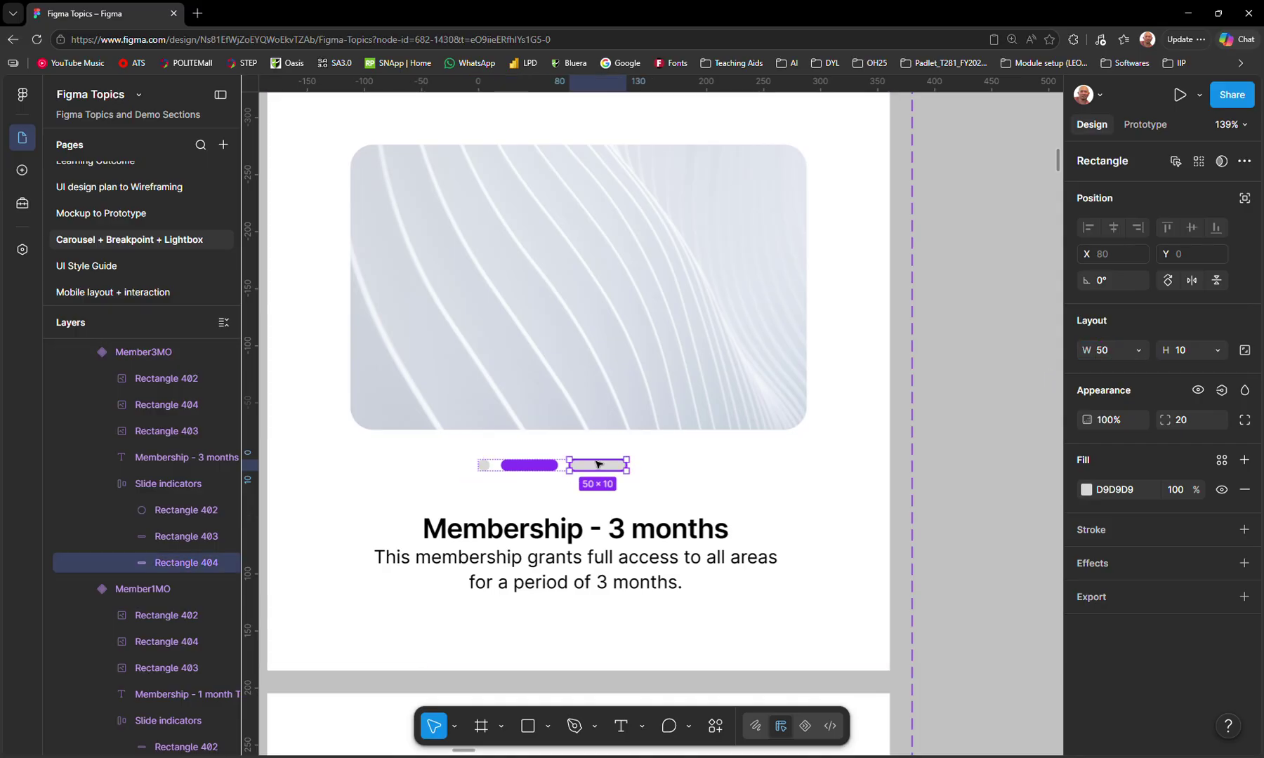
pyautogui.click(1110, 354)
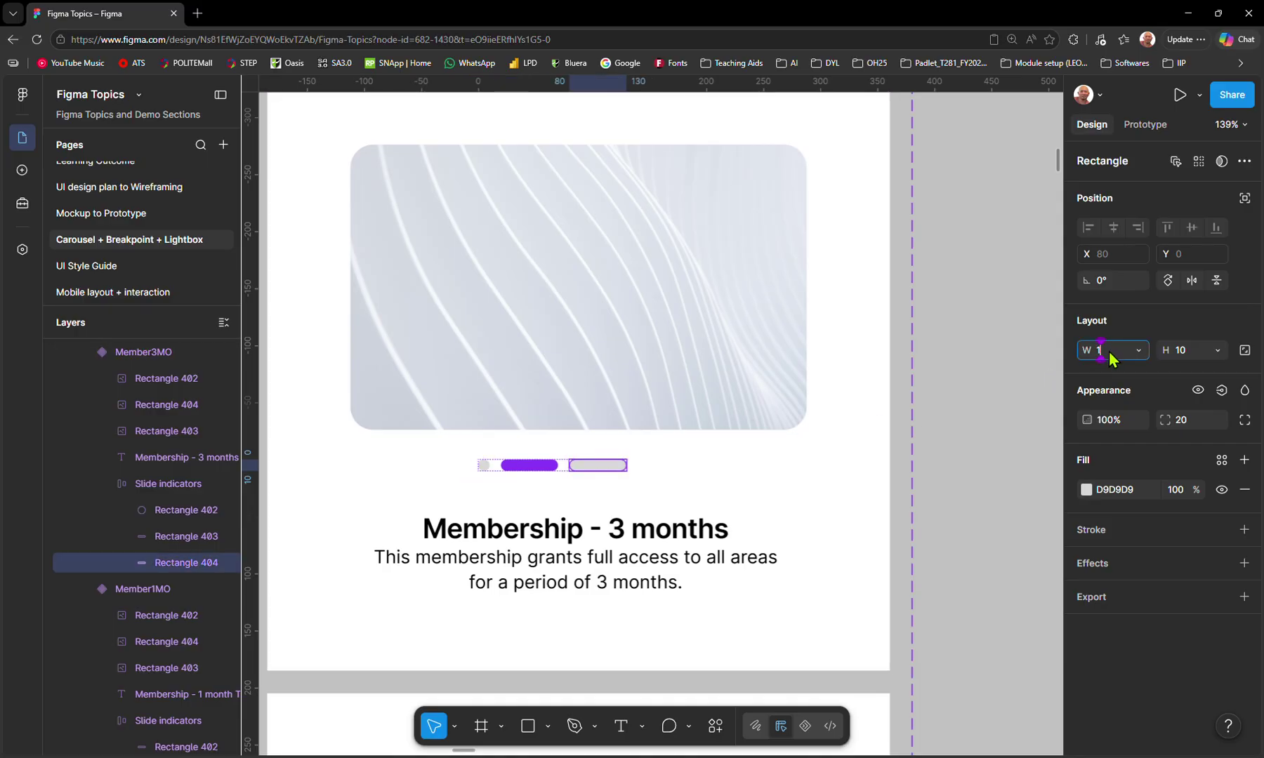
pyautogui.write('10')
pyautogui.press('Return')
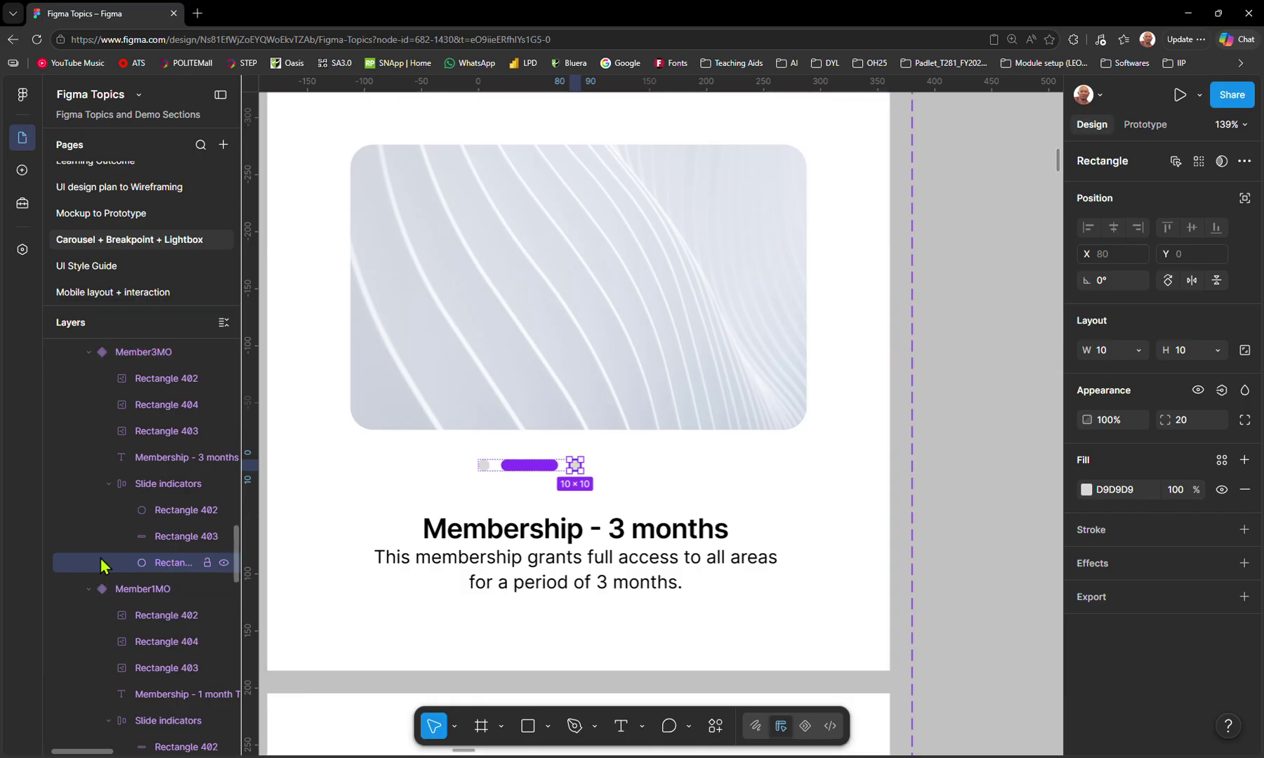
pyautogui.click(152, 491)
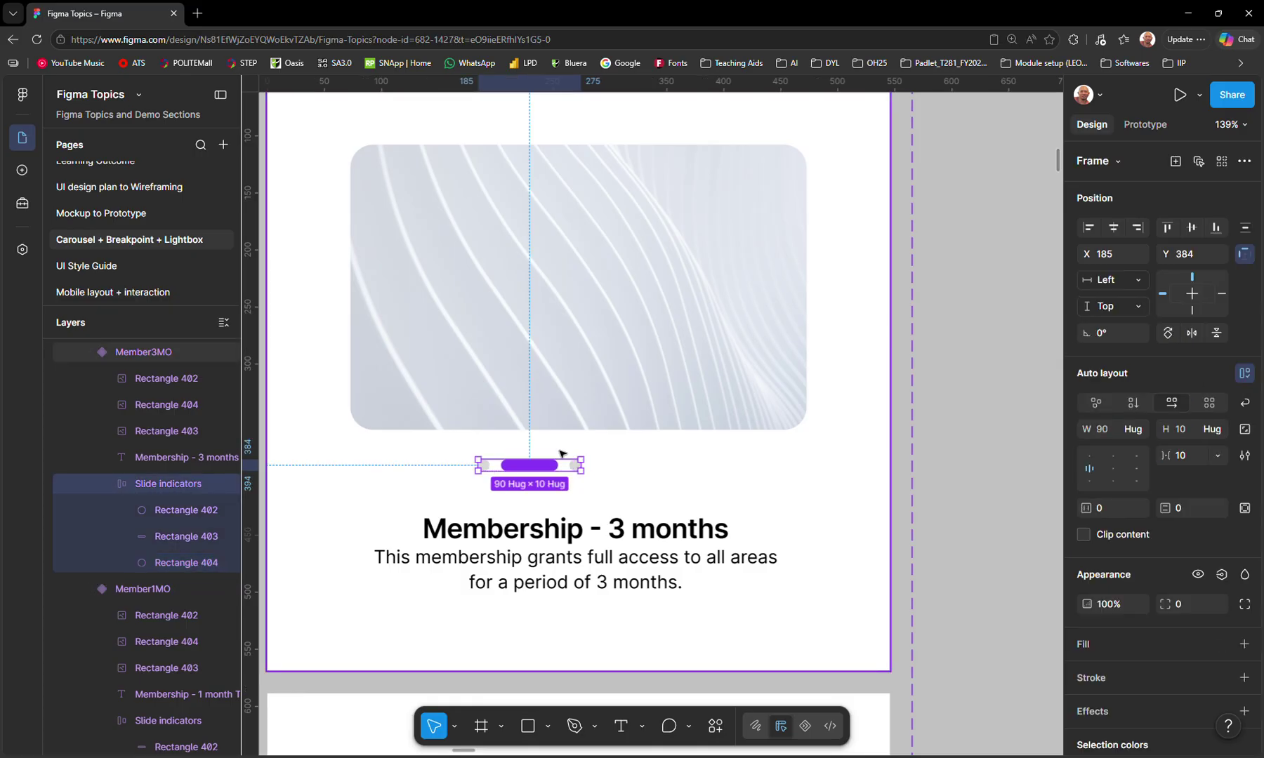
pyautogui.moveTo(530, 466); pyautogui.dragTo(578, 469)
# - Set the width of the middle grey slide indicator in the 1-year variant to 10
pyautogui.scroll(-4, 580, 503)
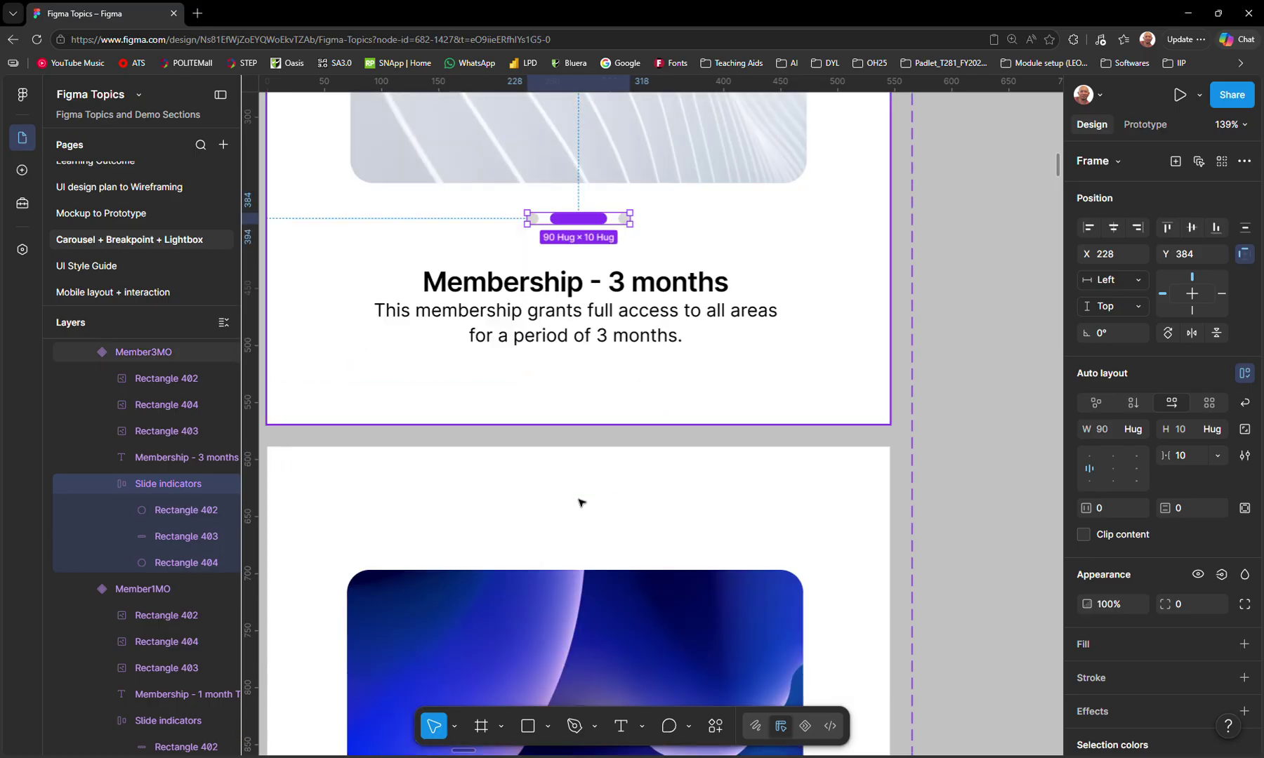
pyautogui.scroll(-8, 580, 503)
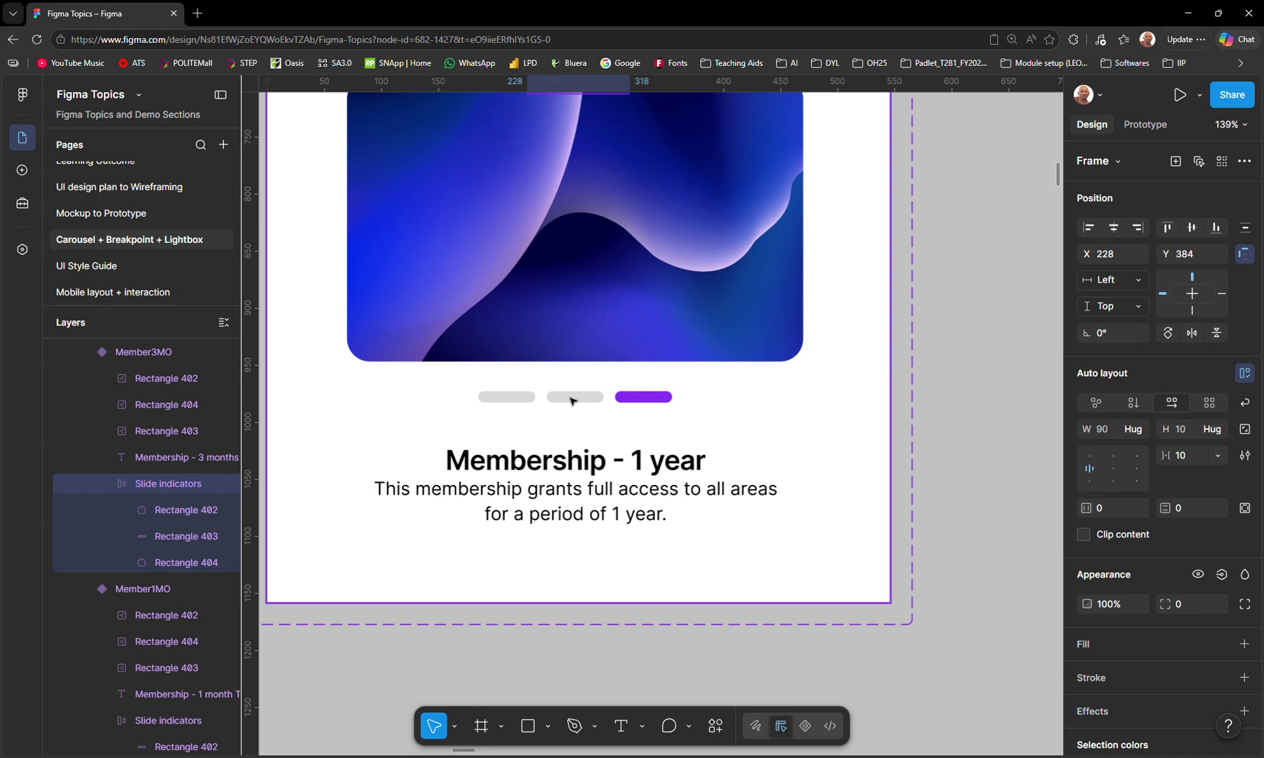
pyautogui.click(572, 401)
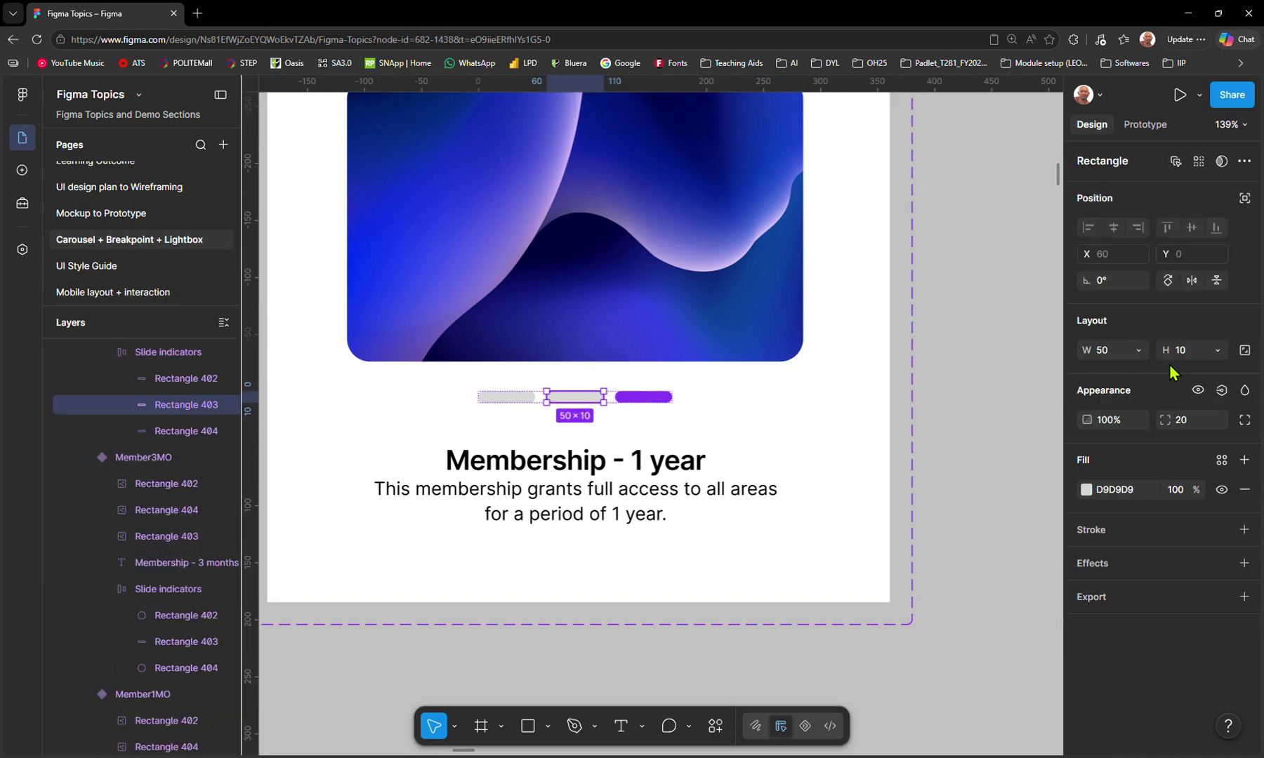
pyautogui.click(1102, 351)
pyautogui.write('1')
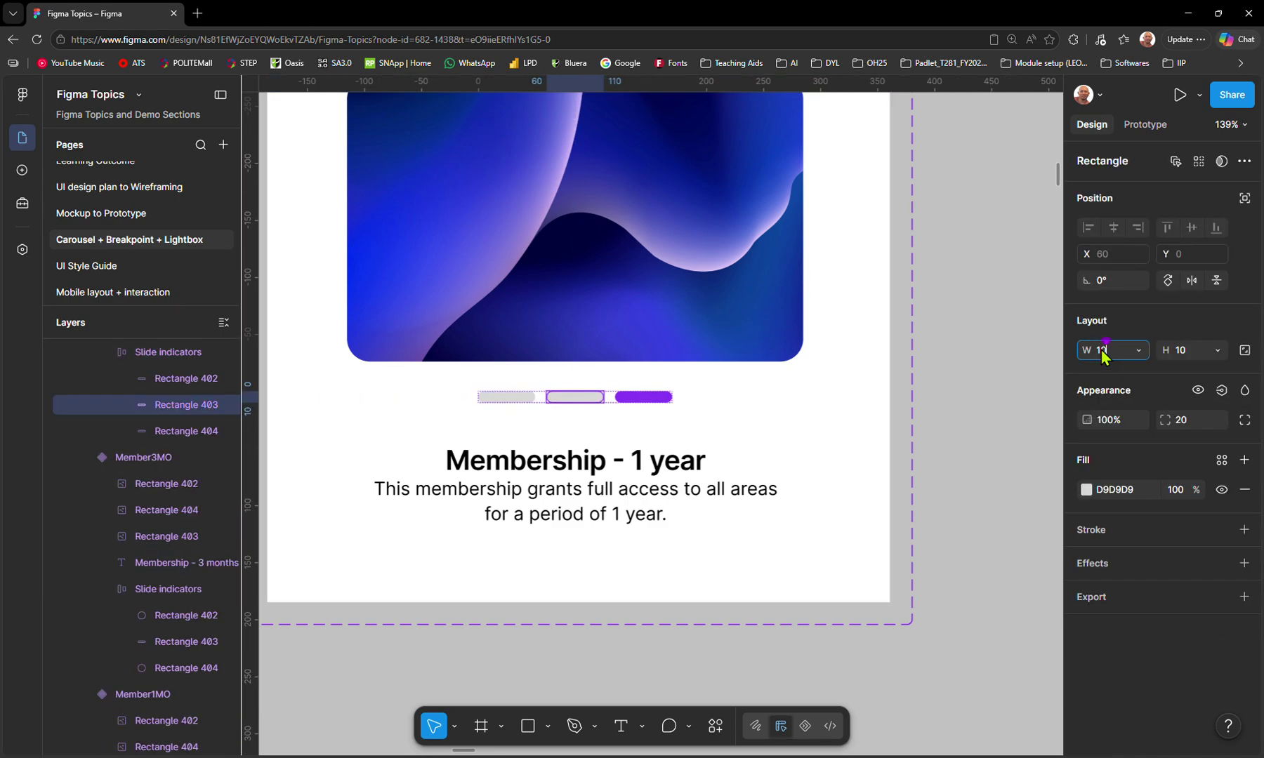
pyautogui.write('0')
pyautogui.press('Return')
# - Set the 1-year variant's first slide indicator width to 10 and move its Slide indicators frame to X 225, centred under the image
pyautogui.click(533, 399)
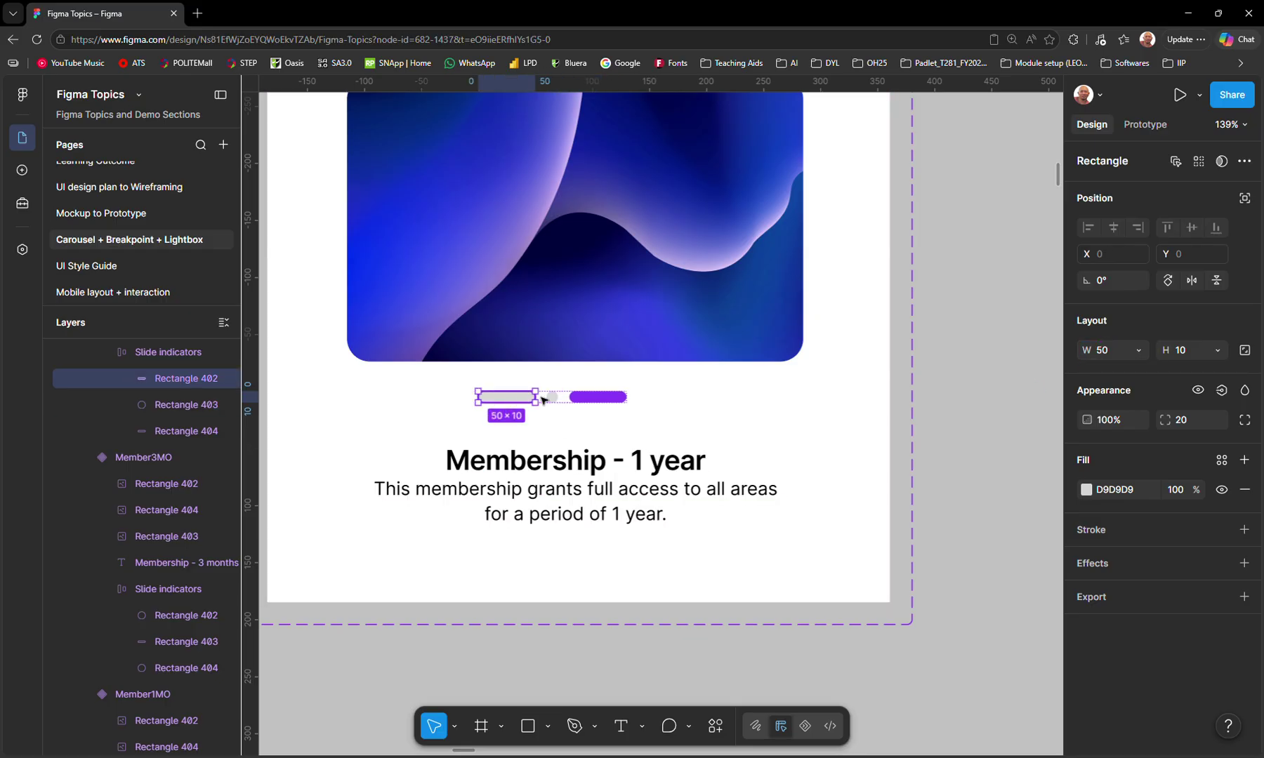
pyautogui.click(1108, 353)
pyautogui.write('10')
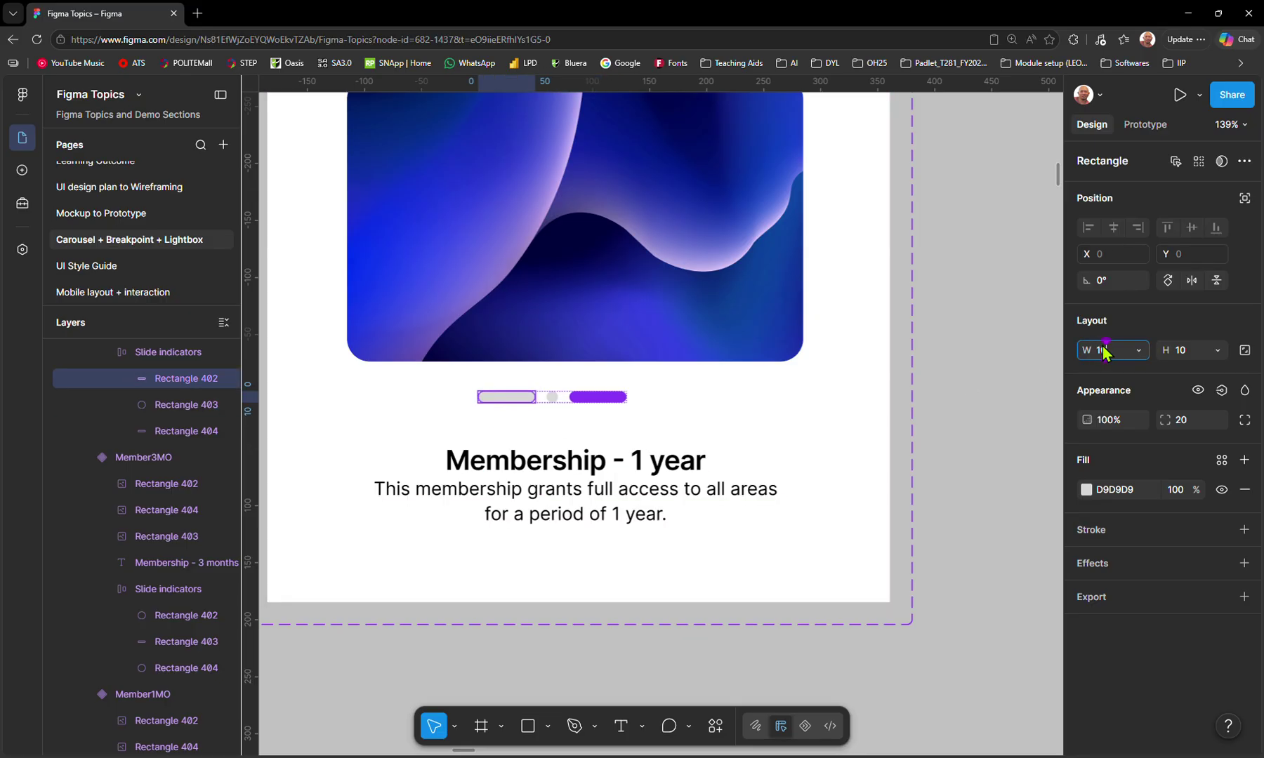
pyautogui.press('Return')
pyautogui.click(149, 355)
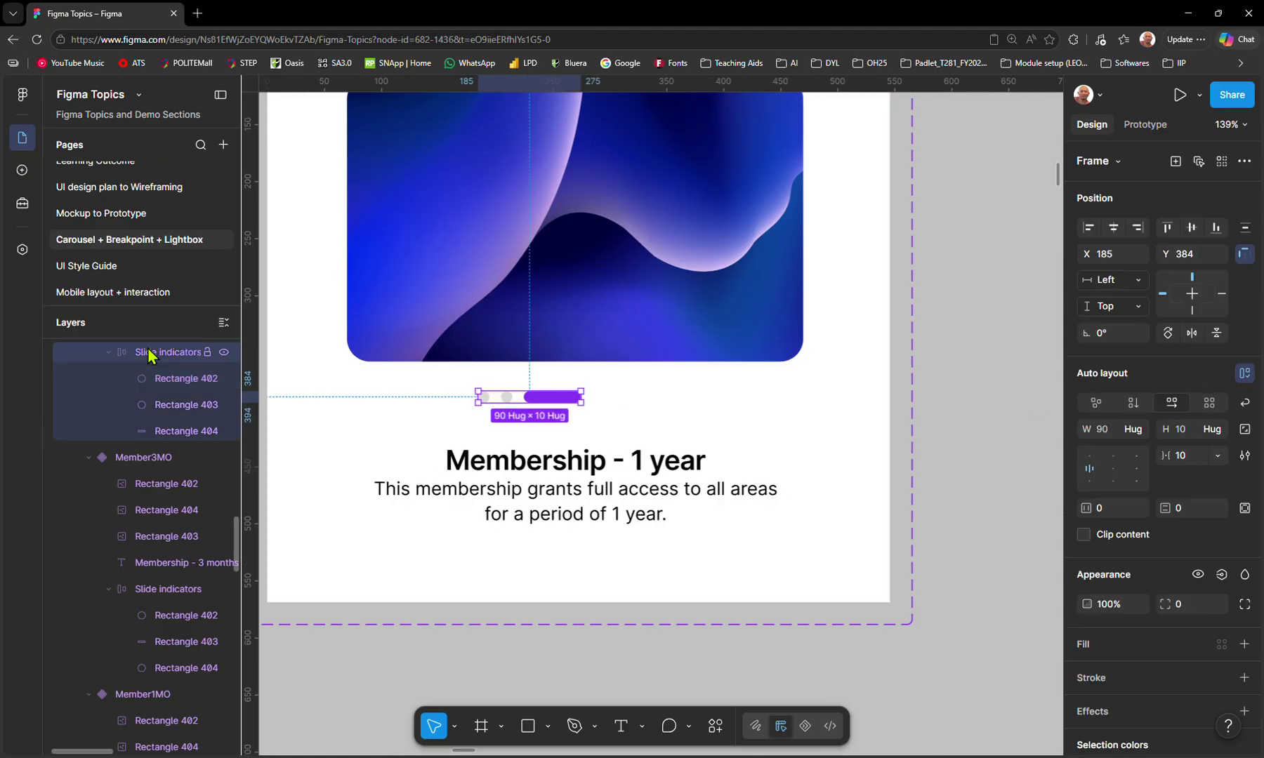
pyautogui.moveTo(552, 399); pyautogui.dragTo(595, 399)
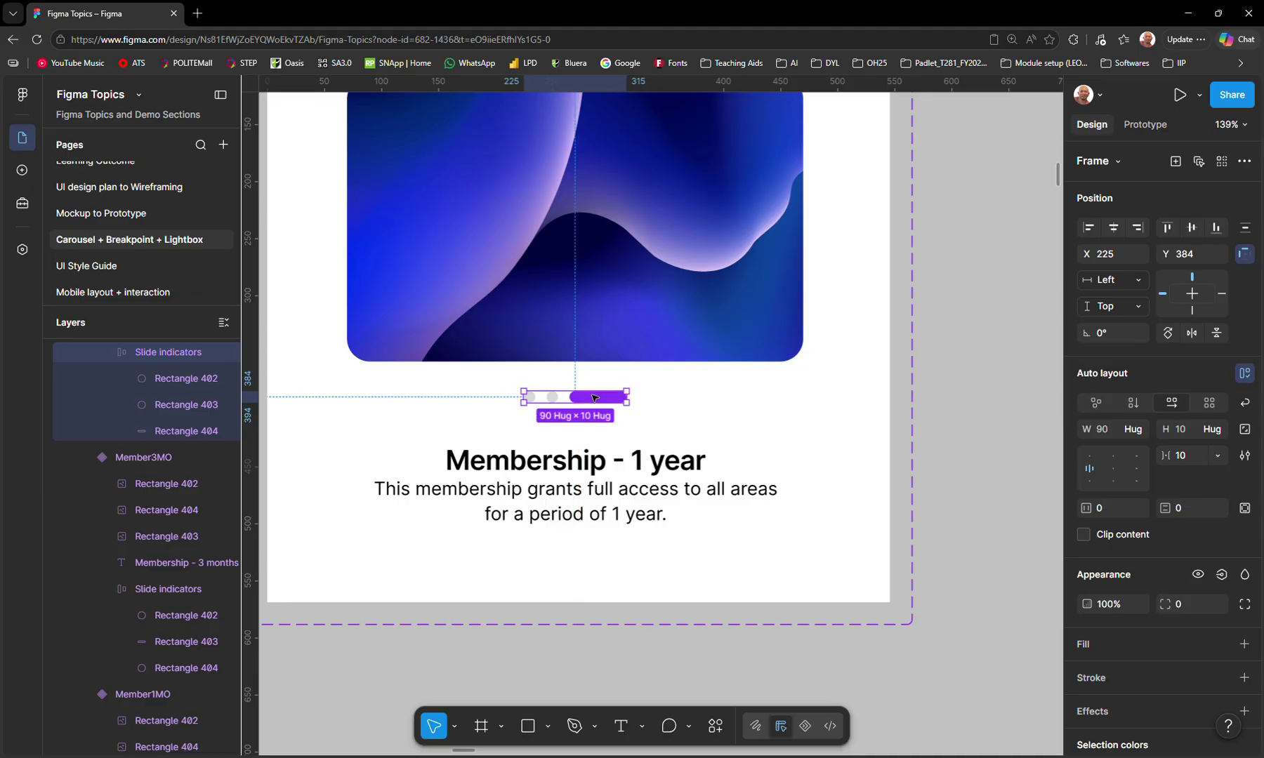
# - Preview the twist carousel instance, swipe back and forth through its membership slides, and close the preview
pyautogui.scroll(4, 593, 452)
pyautogui.scroll(-10, 597, 469)
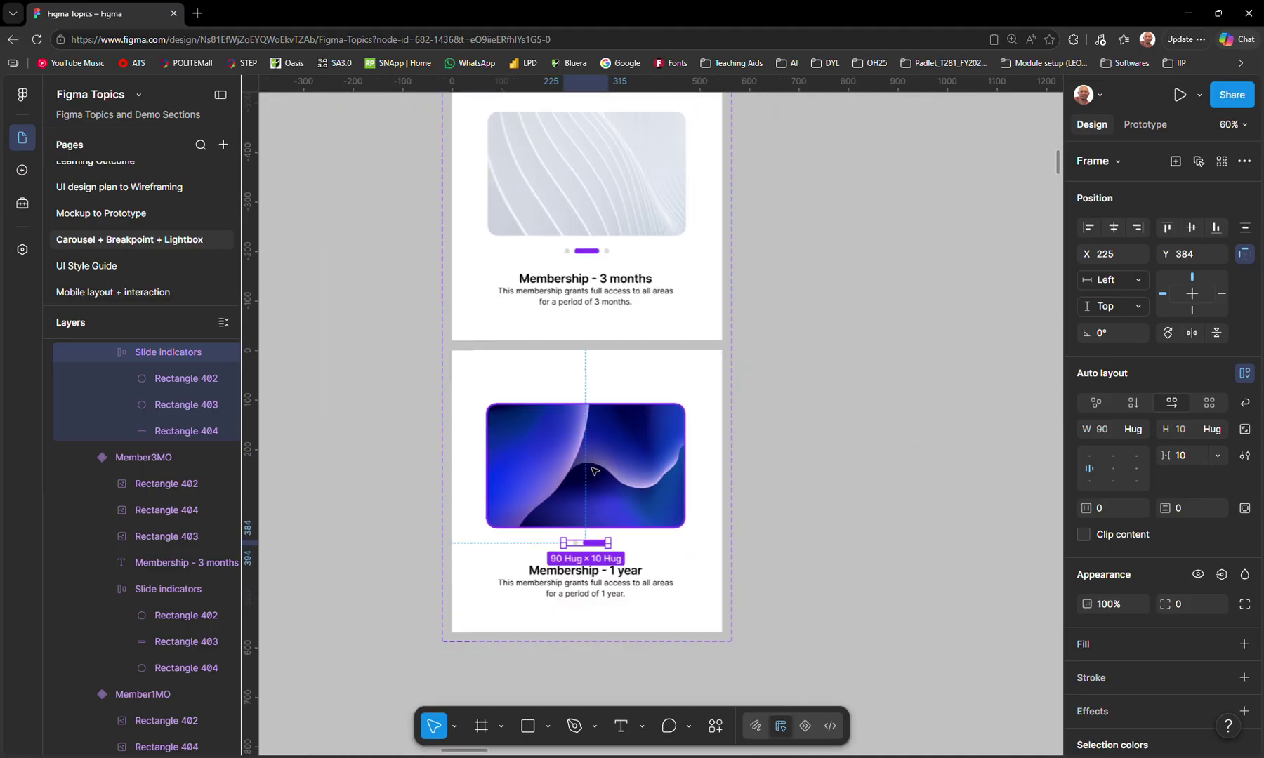
pyautogui.click(869, 221)
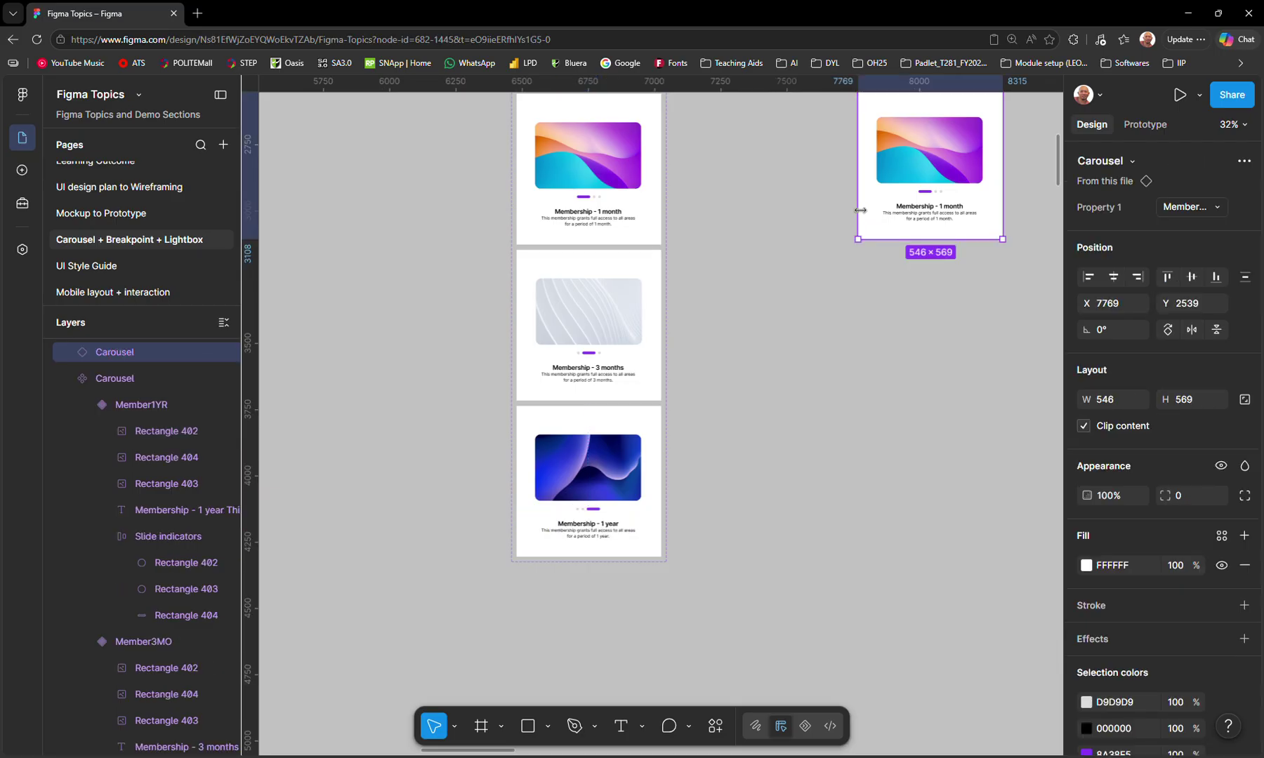
pyautogui.moveTo(879, 260); pyautogui.dragTo(623, 356)
pyautogui.hotkey('shift', 'space')
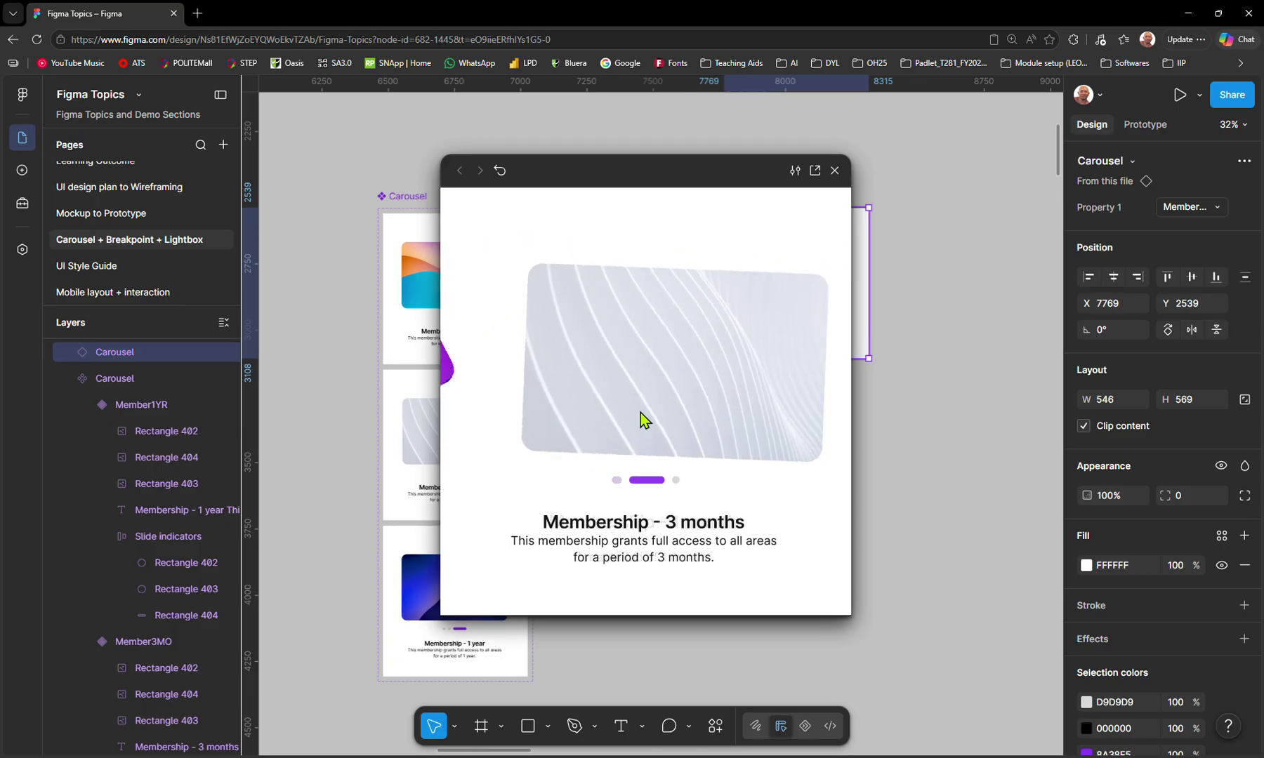
pyautogui.moveTo(738, 387); pyautogui.dragTo(590, 401)
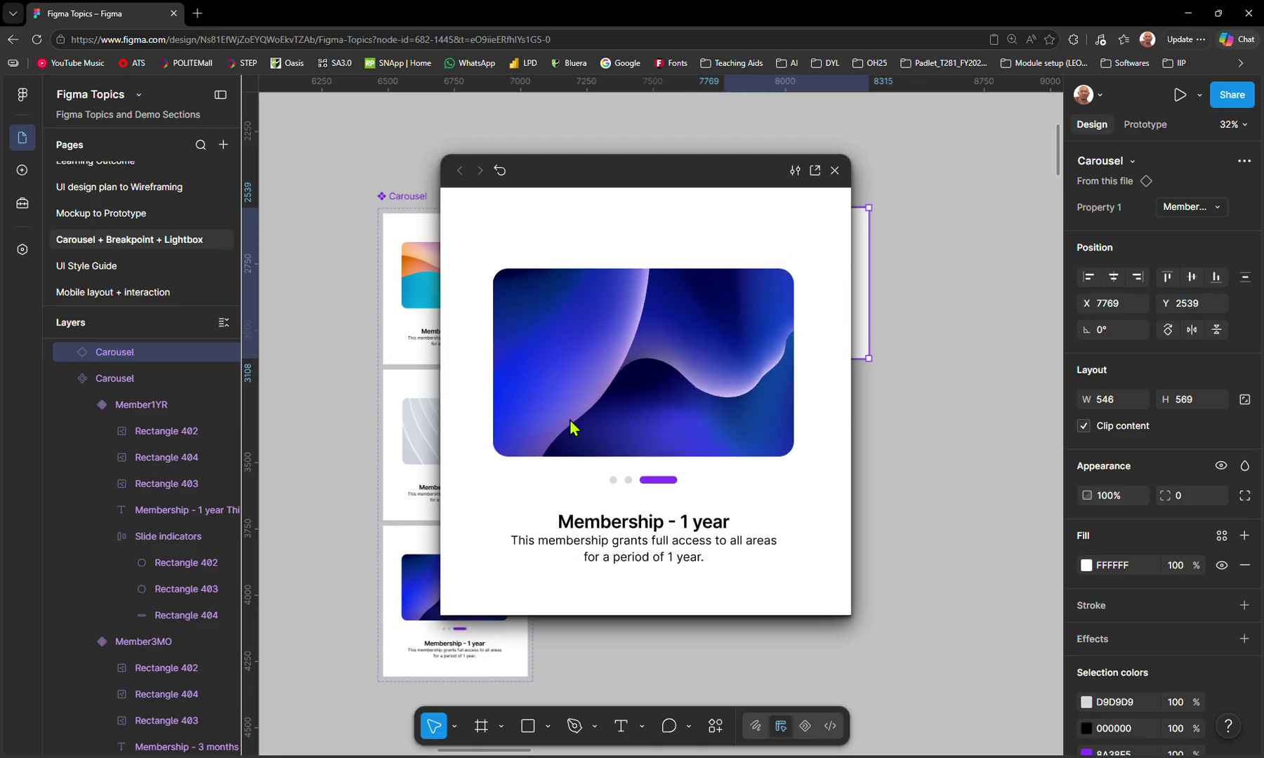
pyautogui.moveTo(682, 398); pyautogui.dragTo(819, 405)
pyautogui.moveTo(579, 397)
pyautogui.mouseDown()
pyautogui.moveTo(748, 396)
pyautogui.moveTo(558, 405)
pyautogui.mouseUp()
pyautogui.moveTo(692, 394); pyautogui.dragTo(450, 403)
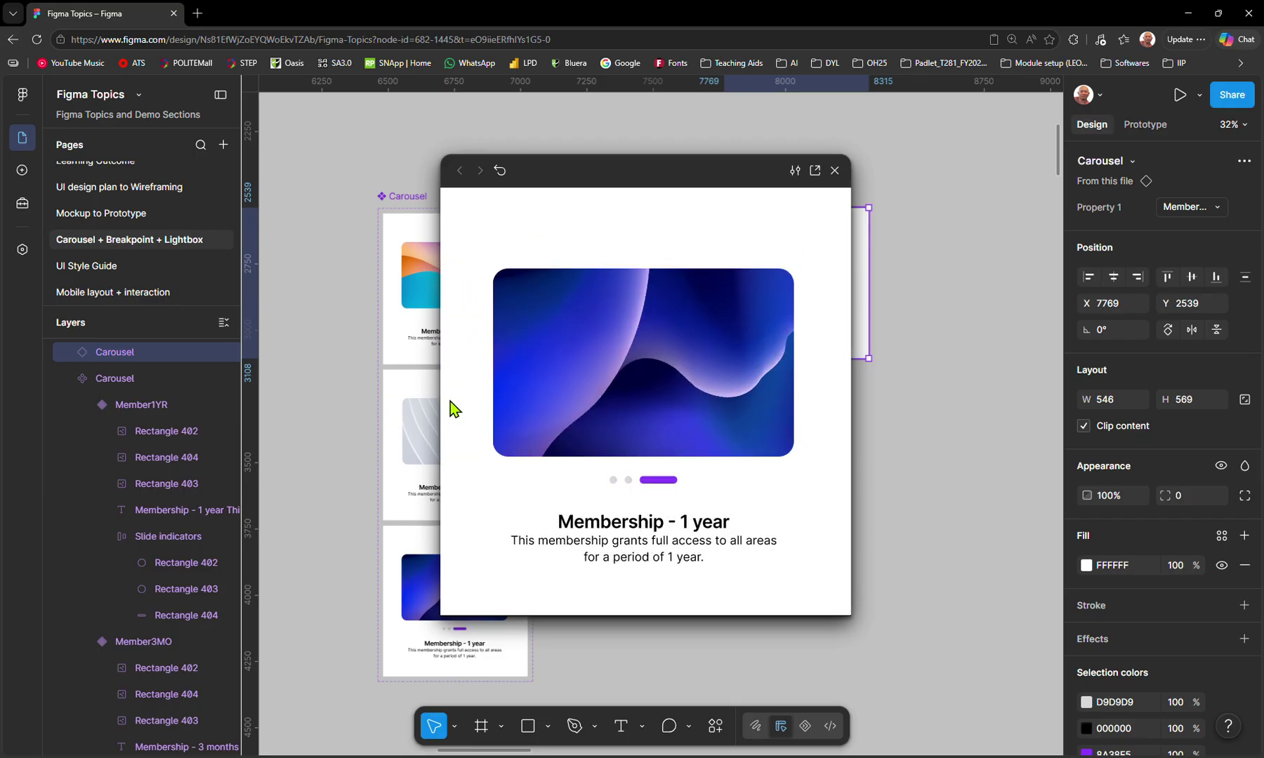
pyautogui.click(835, 171)
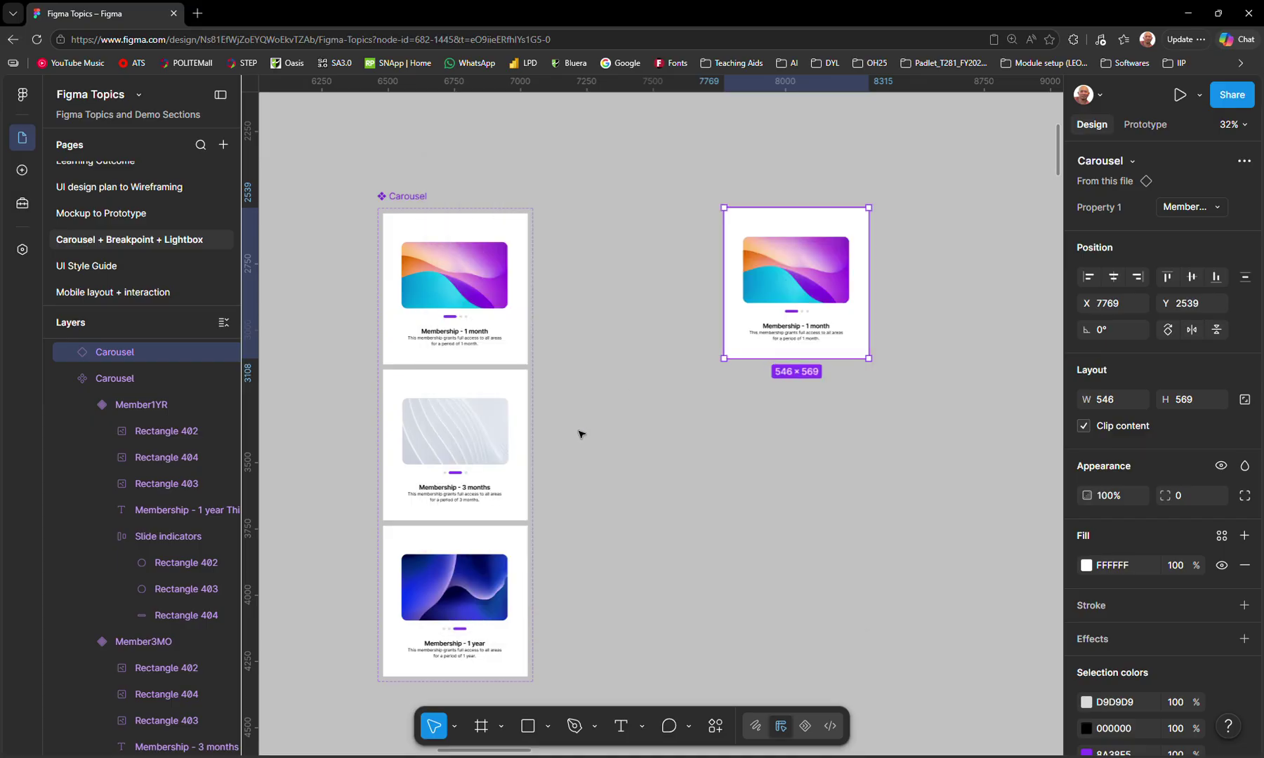
# - Copy the original Carousel component set and place the duplicate below the twist carousel set at X 6460, Y 4890
pyautogui.scroll(-2, 632, 441)
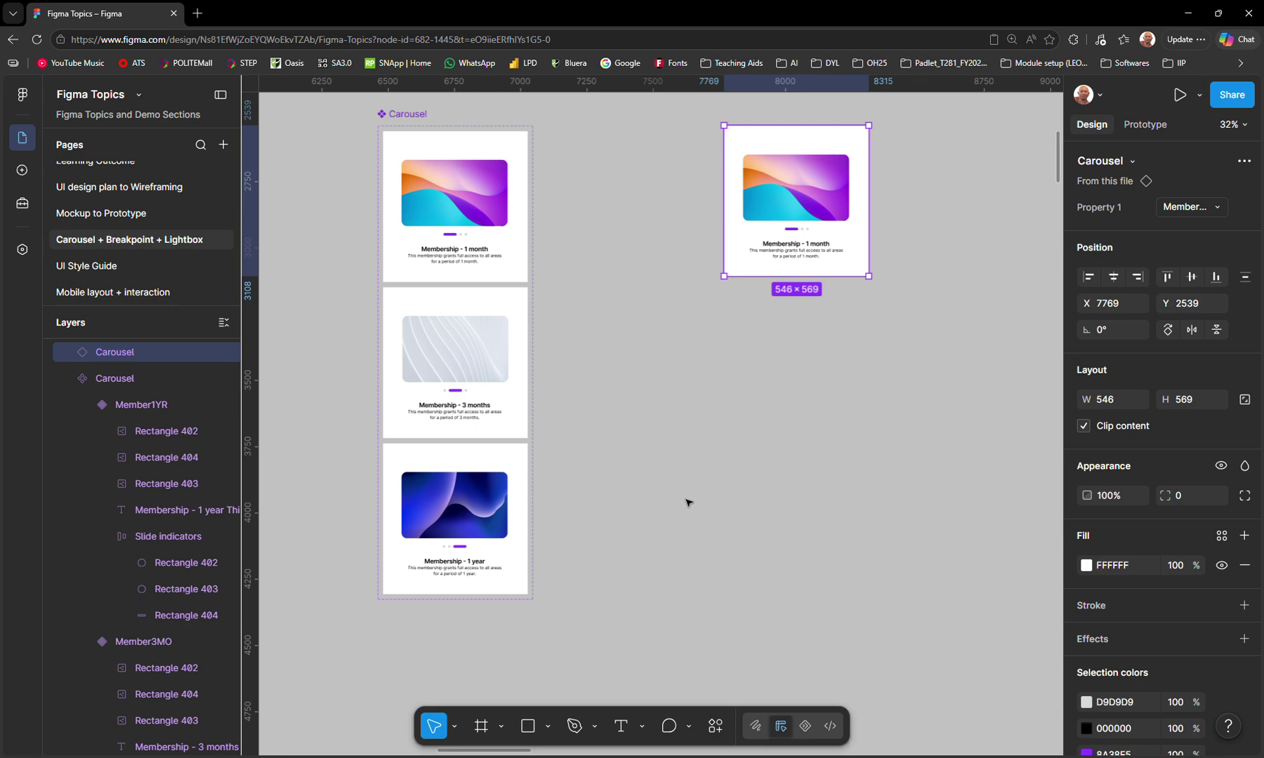
pyautogui.scroll(-6, 667, 502)
pyautogui.keyDown('ctrl'); pyautogui.scroll(-4, 615, 502); pyautogui.keyUp('ctrl')
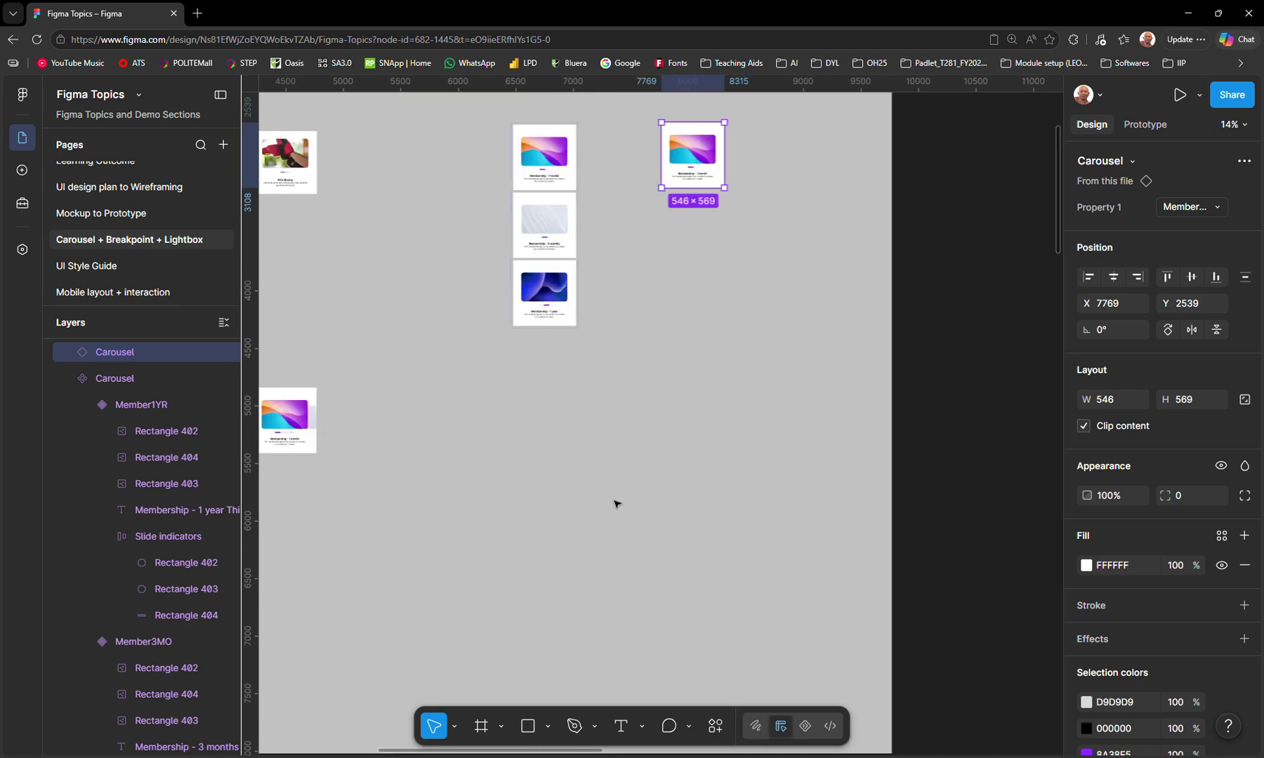
pyautogui.scroll(2, 561, 435)
pyautogui.hscroll(-4, 562, 436)
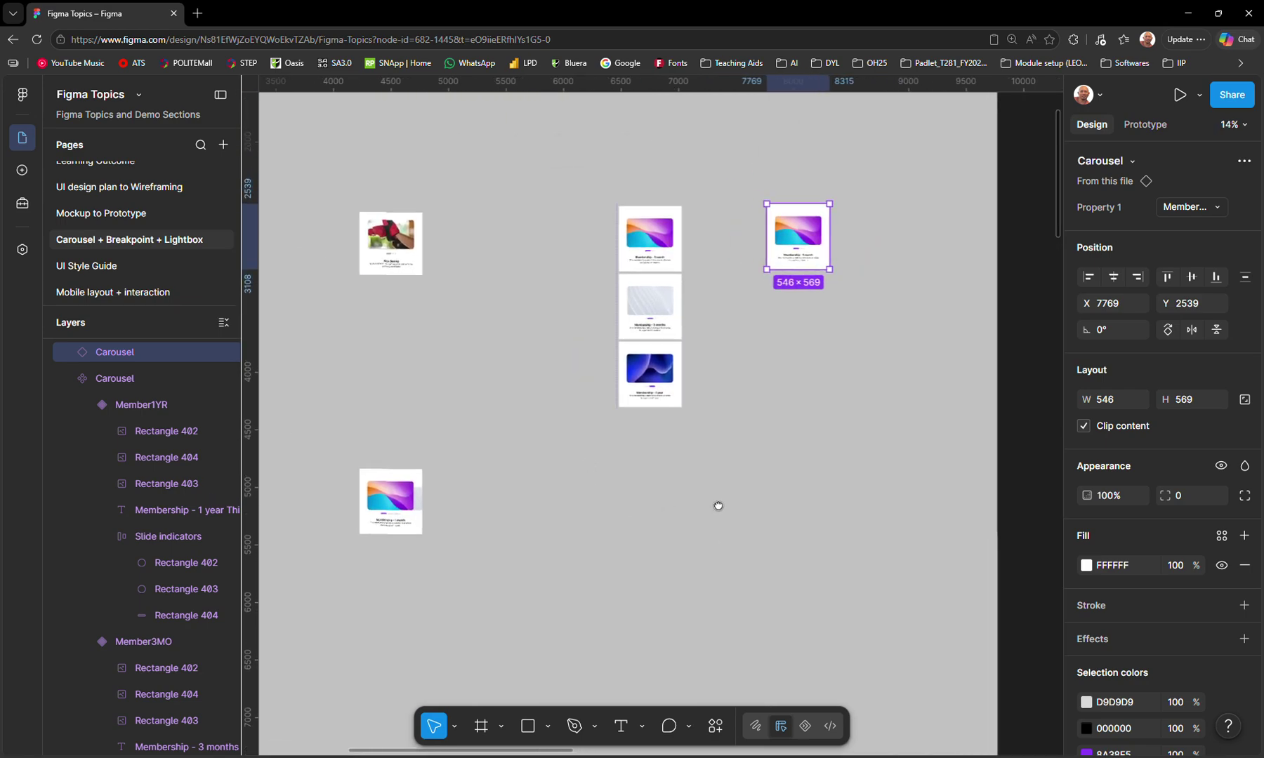
pyautogui.scroll(4, 519, 358)
pyautogui.hscroll(-4, 520, 358)
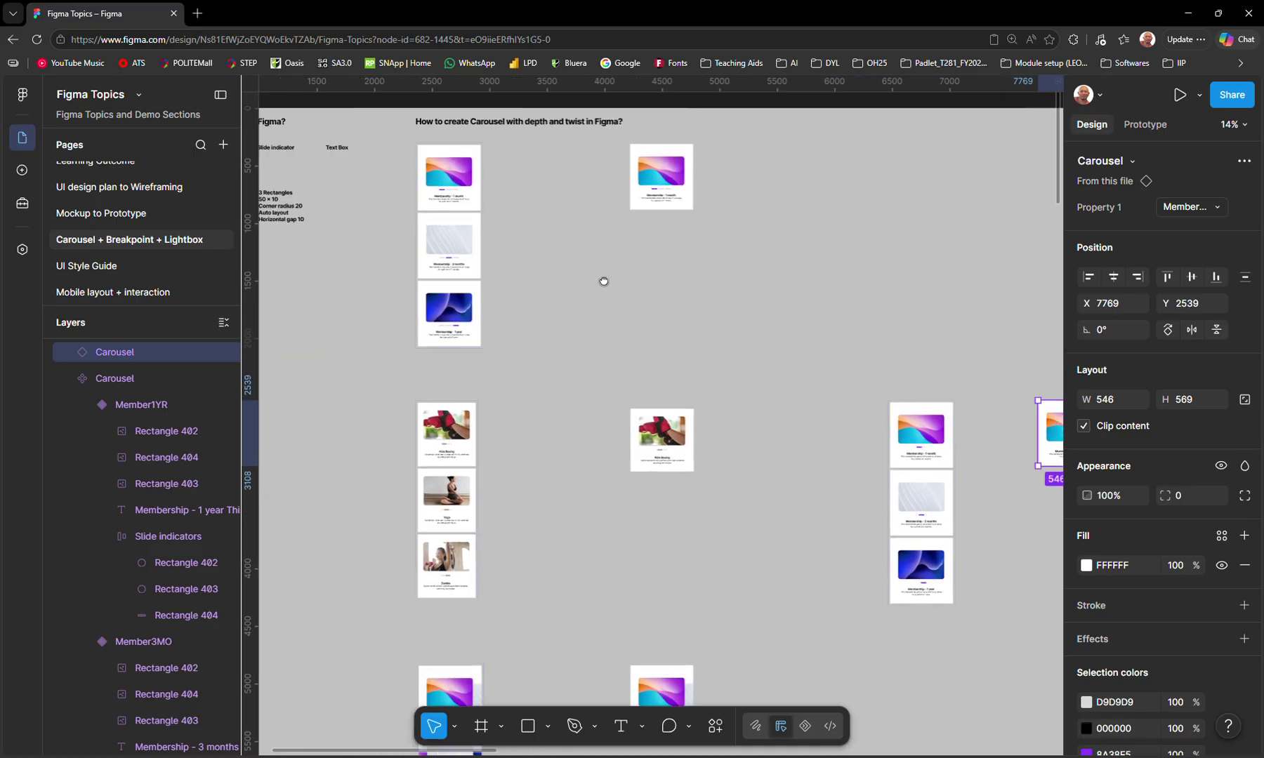
pyautogui.click(441, 140)
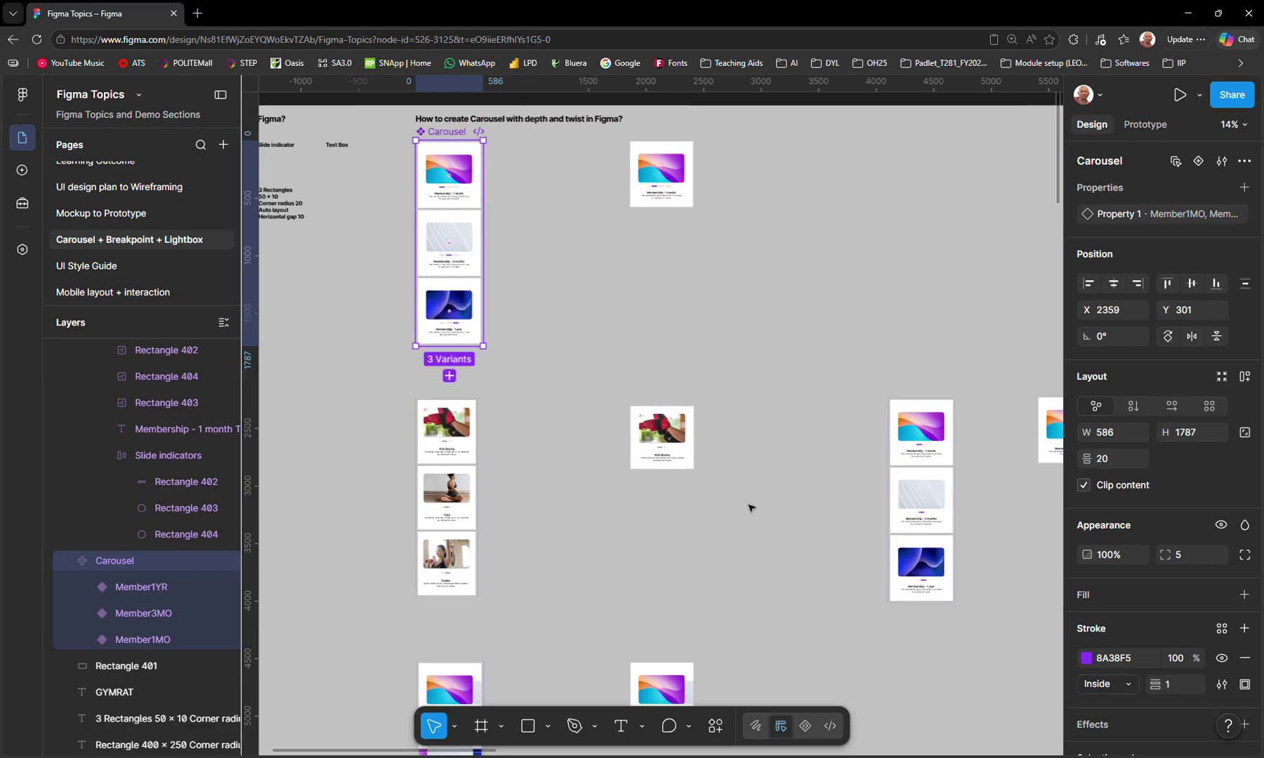
pyautogui.scroll(-8, 432, 220)
pyautogui.hscroll(8, 432, 220)
pyautogui.click(533, 415)
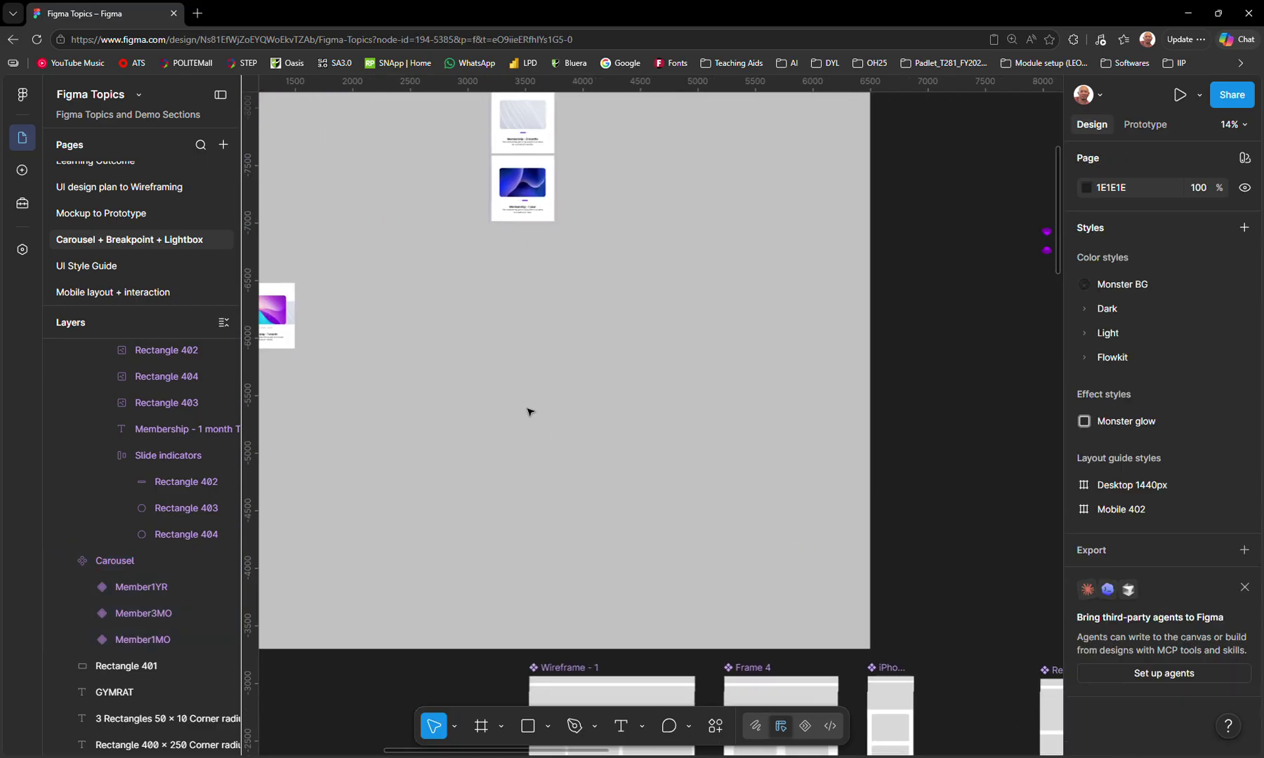
pyautogui.hotkey('ctrl', 'v')
pyautogui.moveTo(651, 307); pyautogui.dragTo(521, 284)
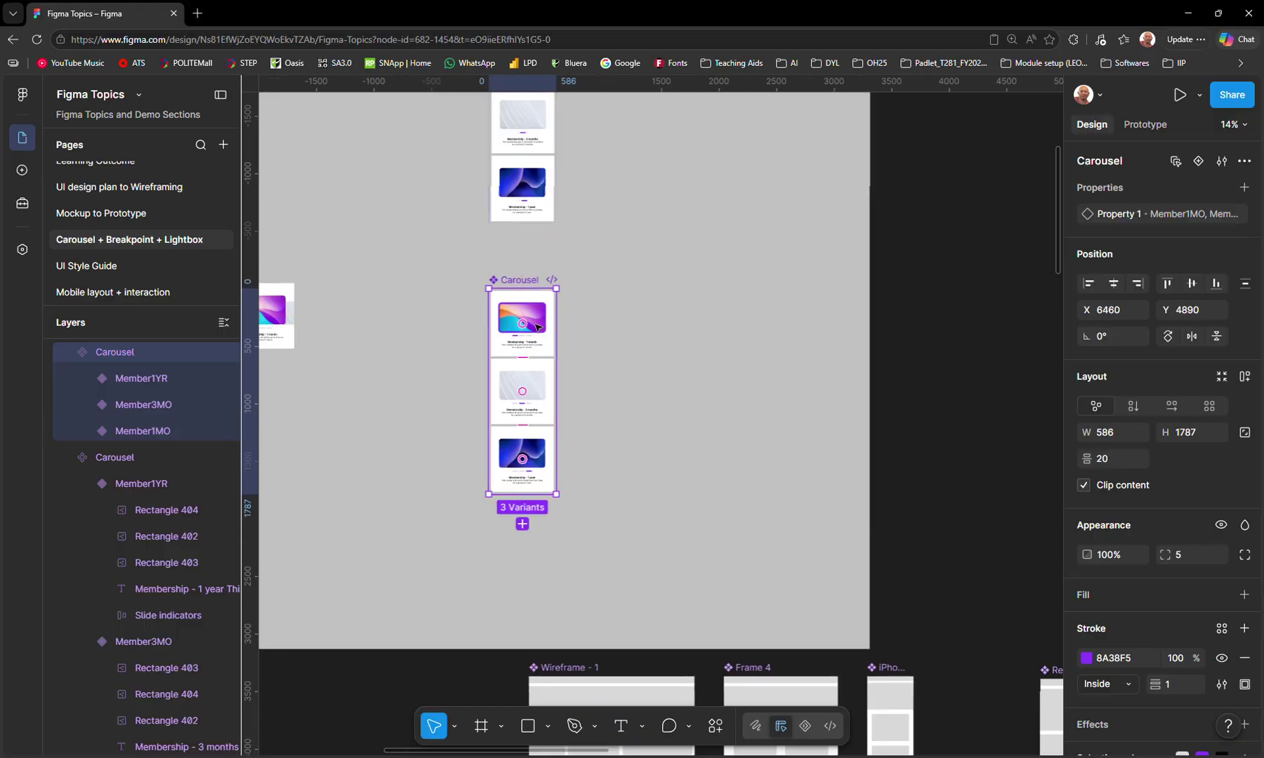
# - Show outlines and scale the off-screen Rectangle 403 image in the new set's 1-month variant proportionally to a height of 200
pyautogui.hotkey('ctrl', 'y')
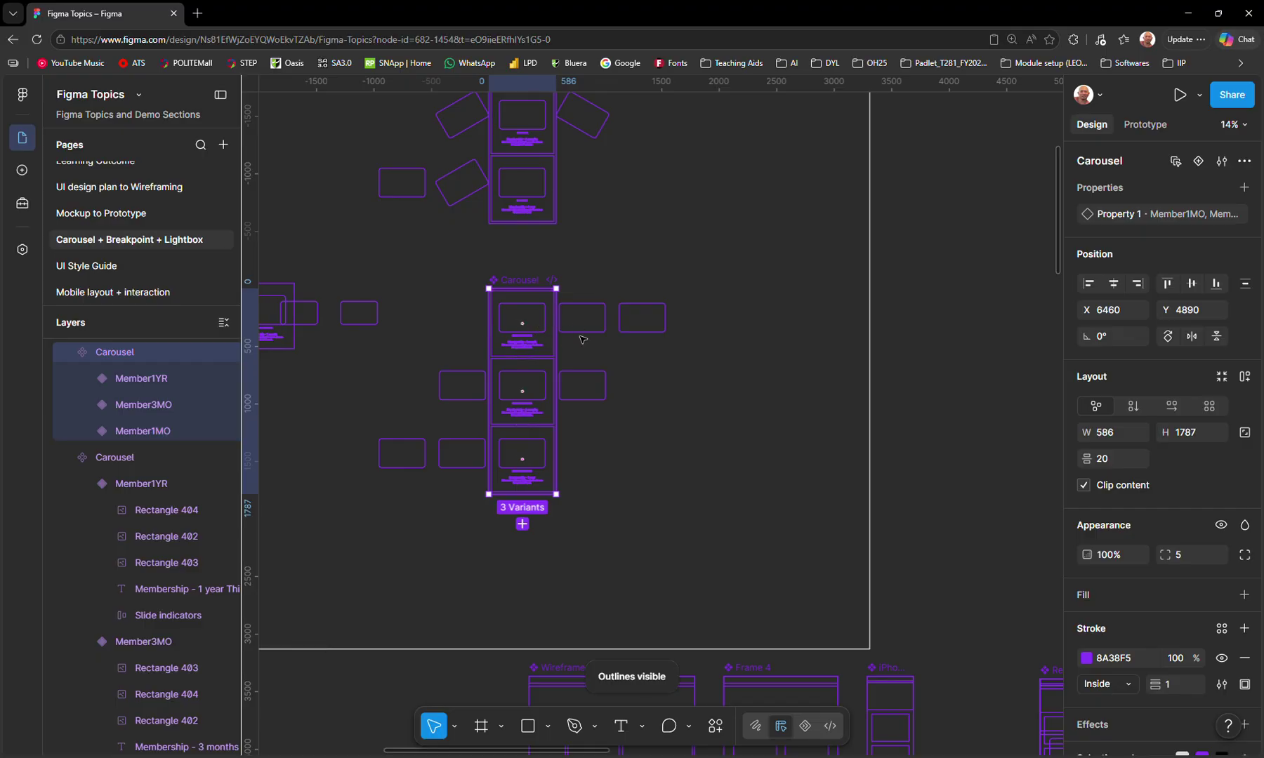
pyautogui.scroll(3, 588, 346)
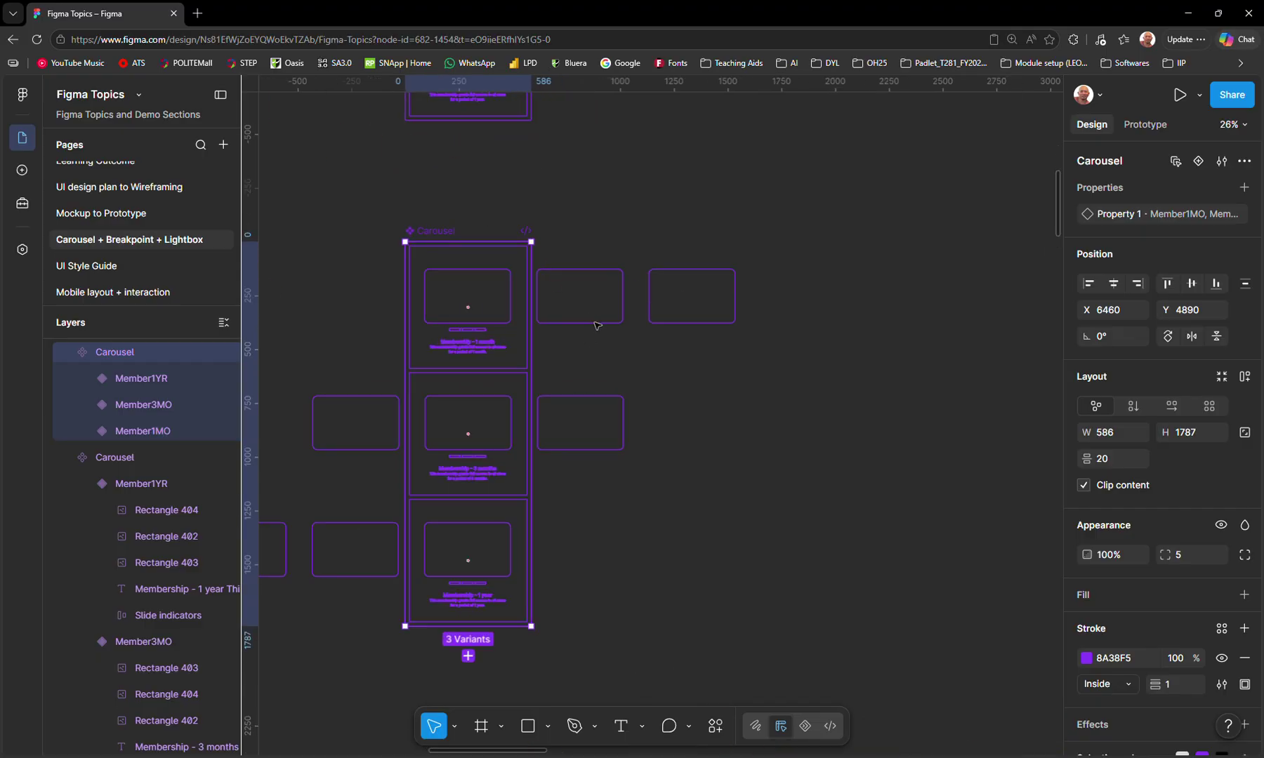
pyautogui.click(603, 329)
pyautogui.doubleClick(611, 326)
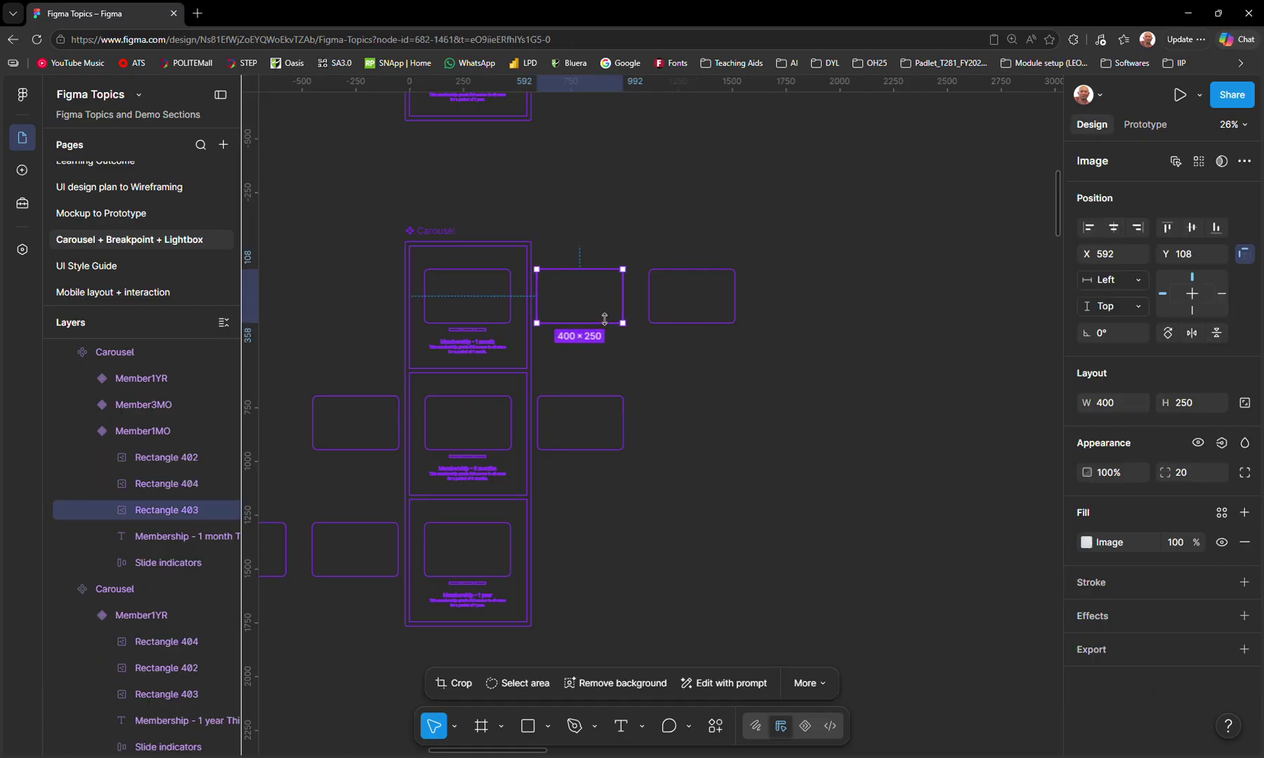
pyautogui.click(1246, 406)
pyautogui.write('200')
pyautogui.press('Return')
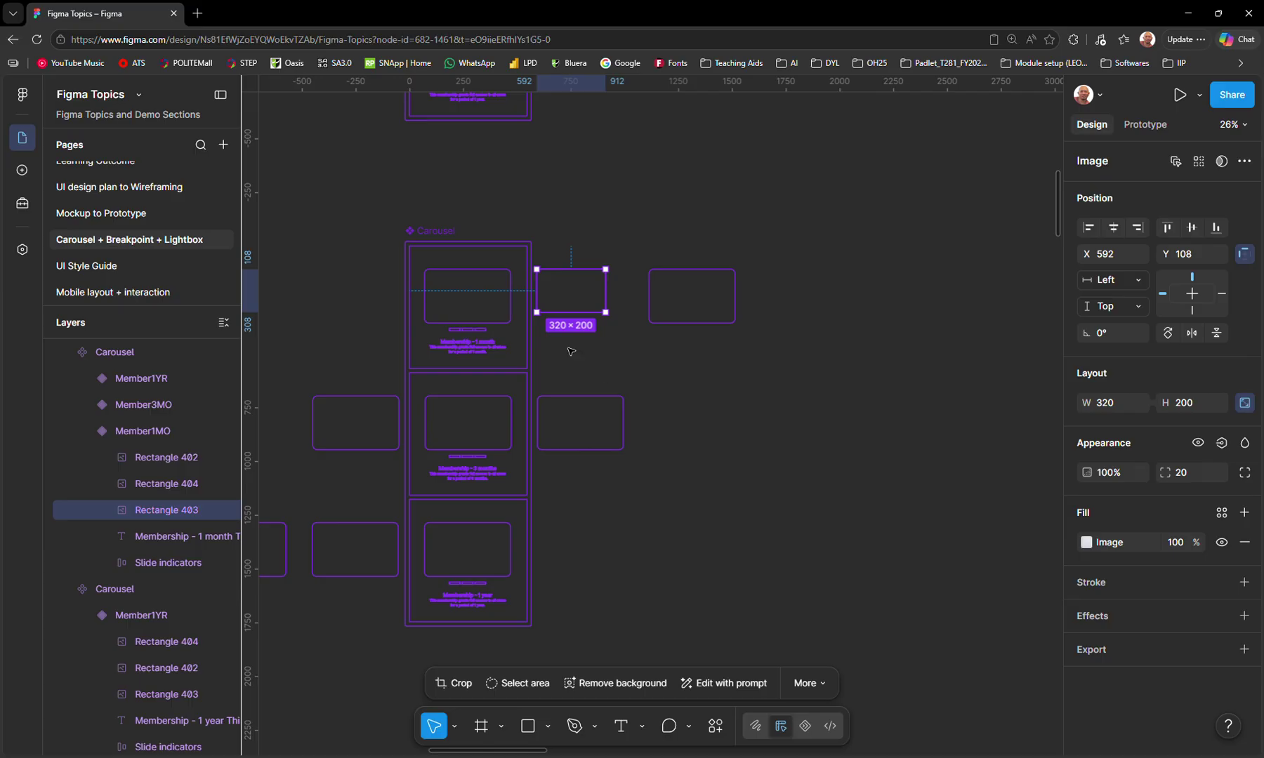
# - Move the scaled Rectangle 403 image to X 412, Y 158 so it overlaps the main image's right edge, and hide outlines
pyautogui.moveTo(578, 302); pyautogui.dragTo(515, 322)
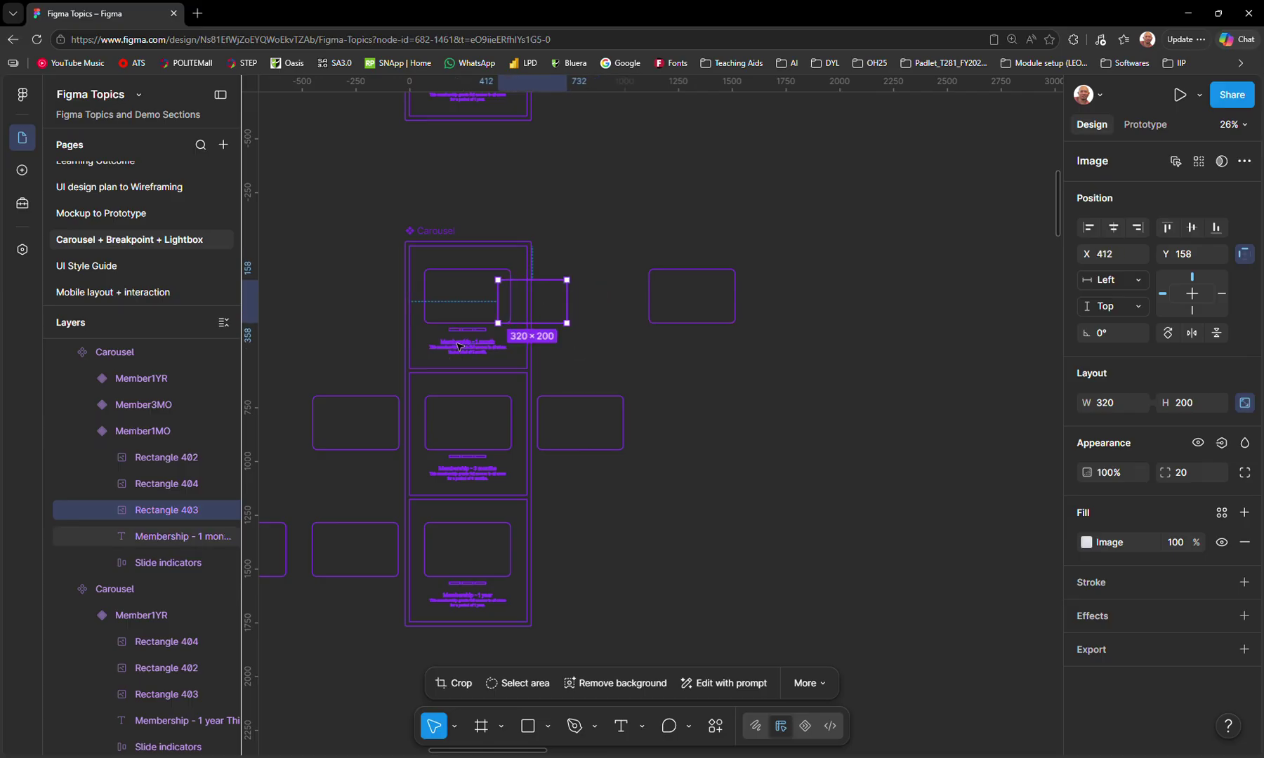
pyautogui.hotkey('ctrl', 'y')
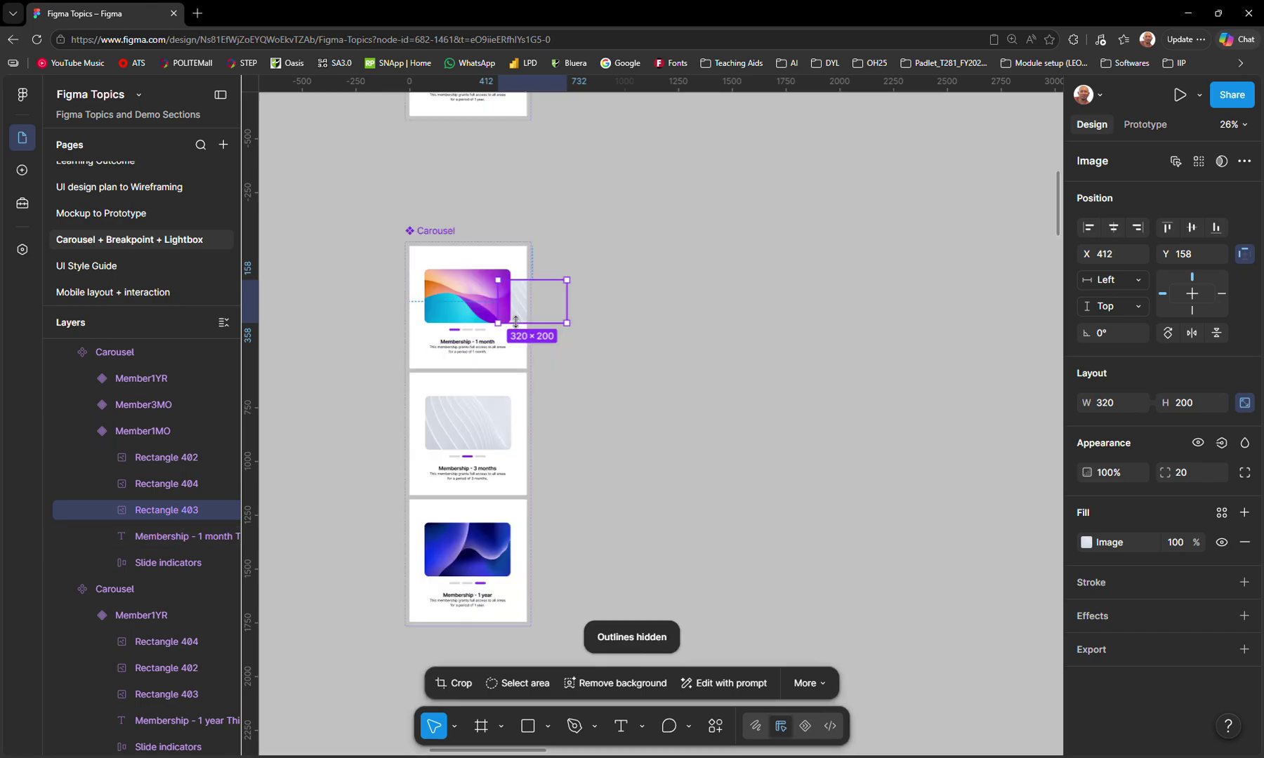
pyautogui.scroll(5, 513, 324)
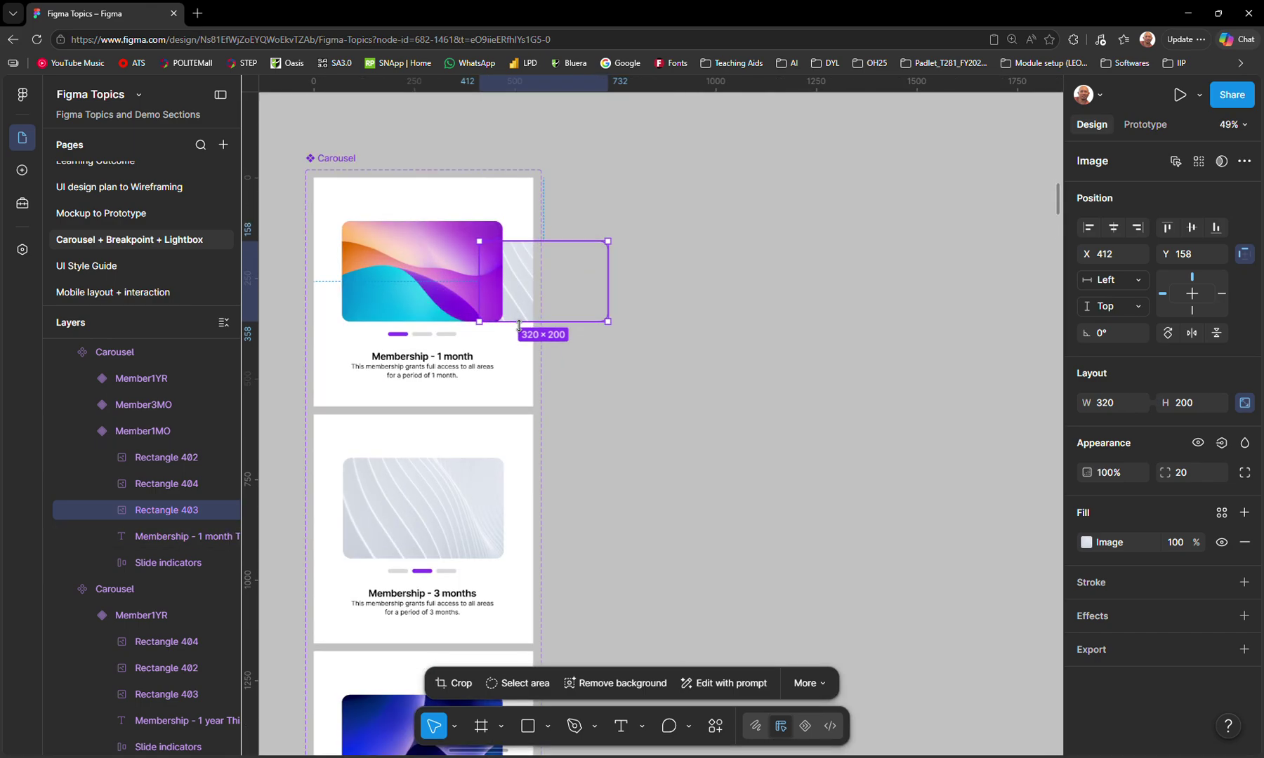
# - Apply a uniform layer blur of 10 to the overlapping Rectangle 403 image in the 1-month variant
pyautogui.click(168, 484)
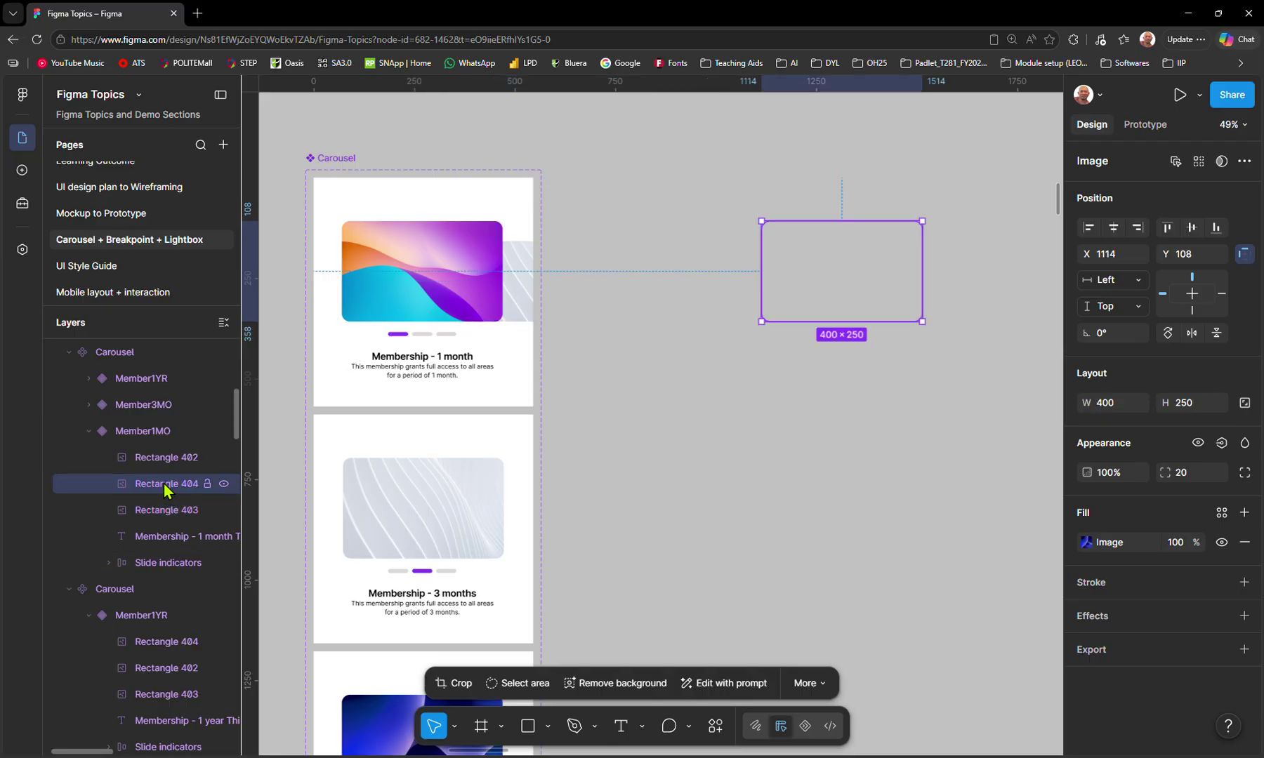
pyautogui.click(168, 458)
pyautogui.click(165, 511)
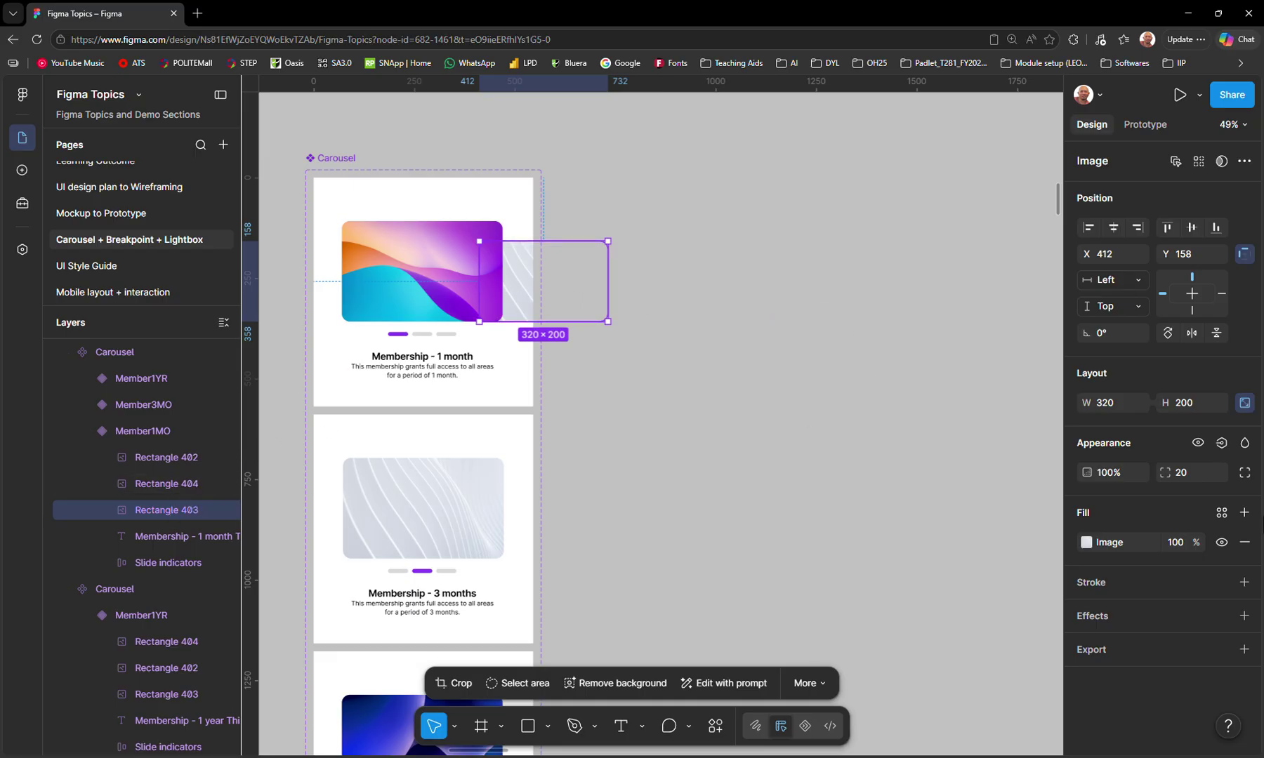
pyautogui.click(1244, 616)
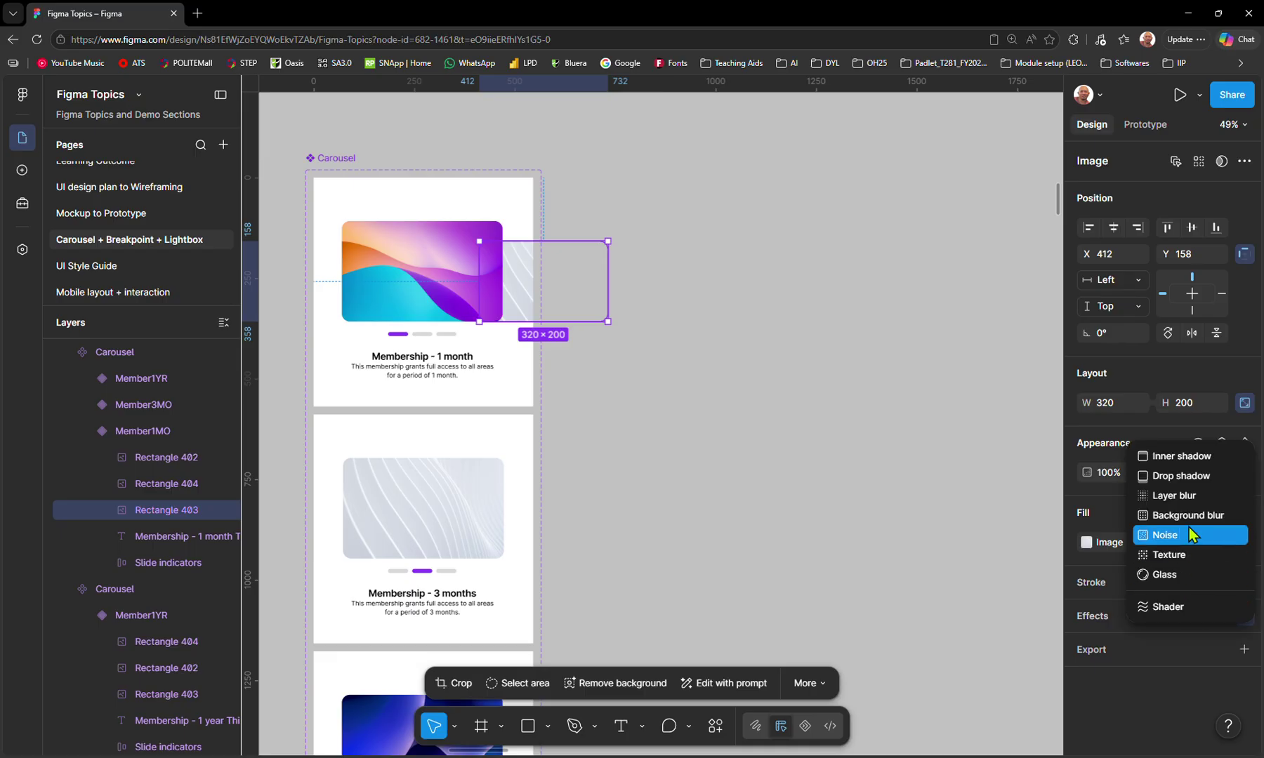
pyautogui.click(1190, 499)
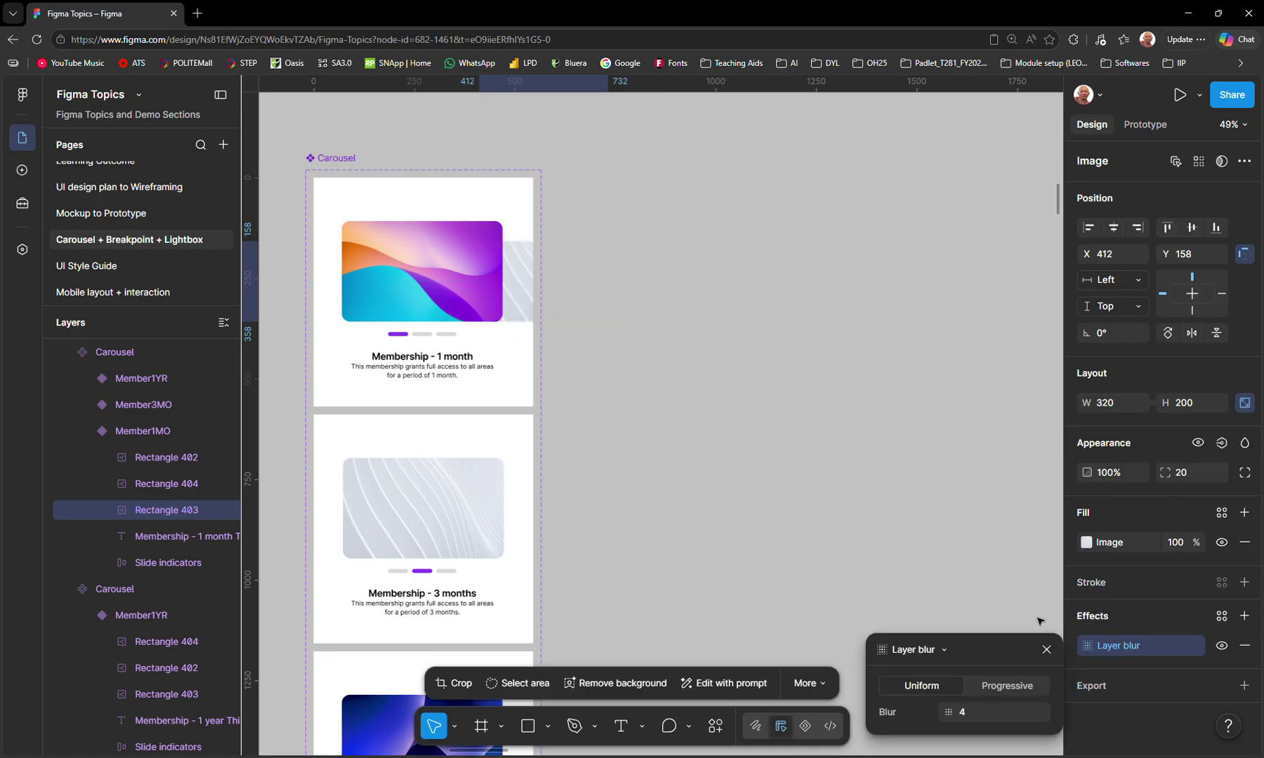
pyautogui.click(976, 713)
pyautogui.write('1')
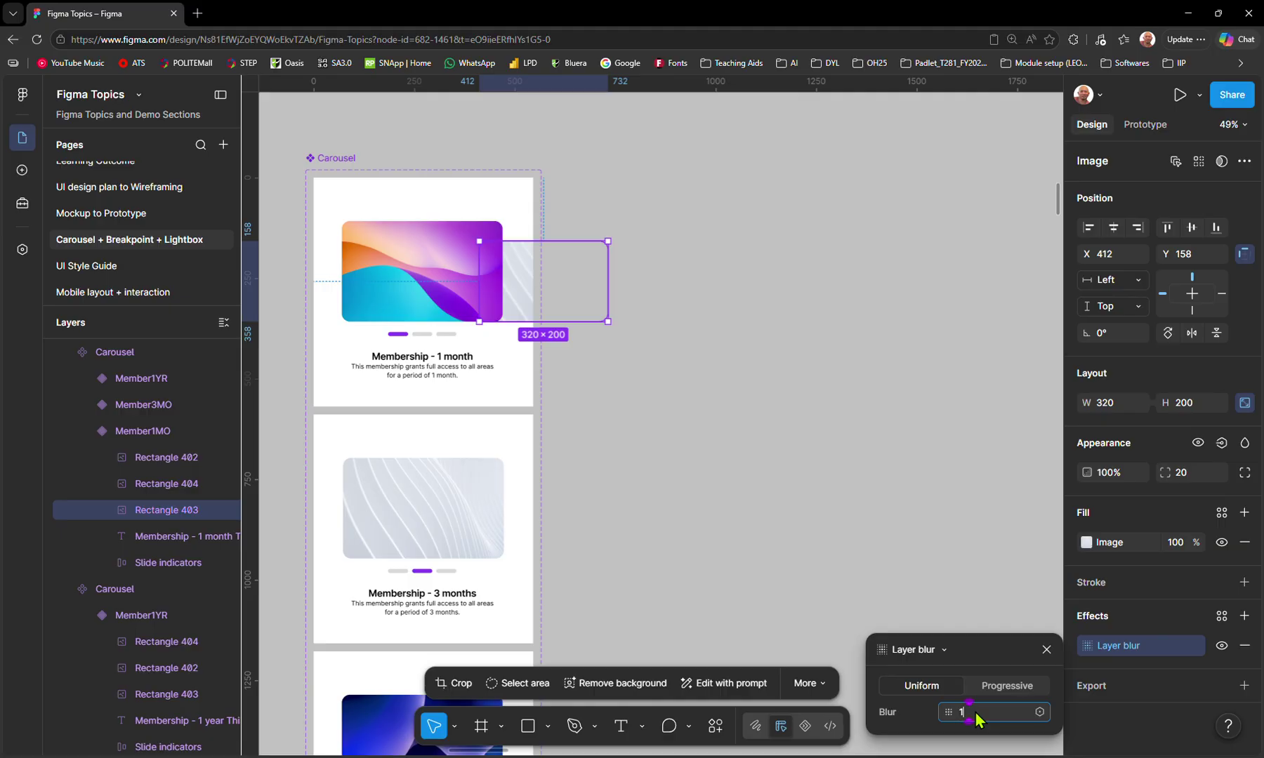
pyautogui.write('0')
pyautogui.press('Return')
pyautogui.click(683, 368)
# - Scale the off-screen Rectangle 402 and Rectangle 404 images in the 3-month variant proportionally to a height of 200
pyautogui.click(469, 485)
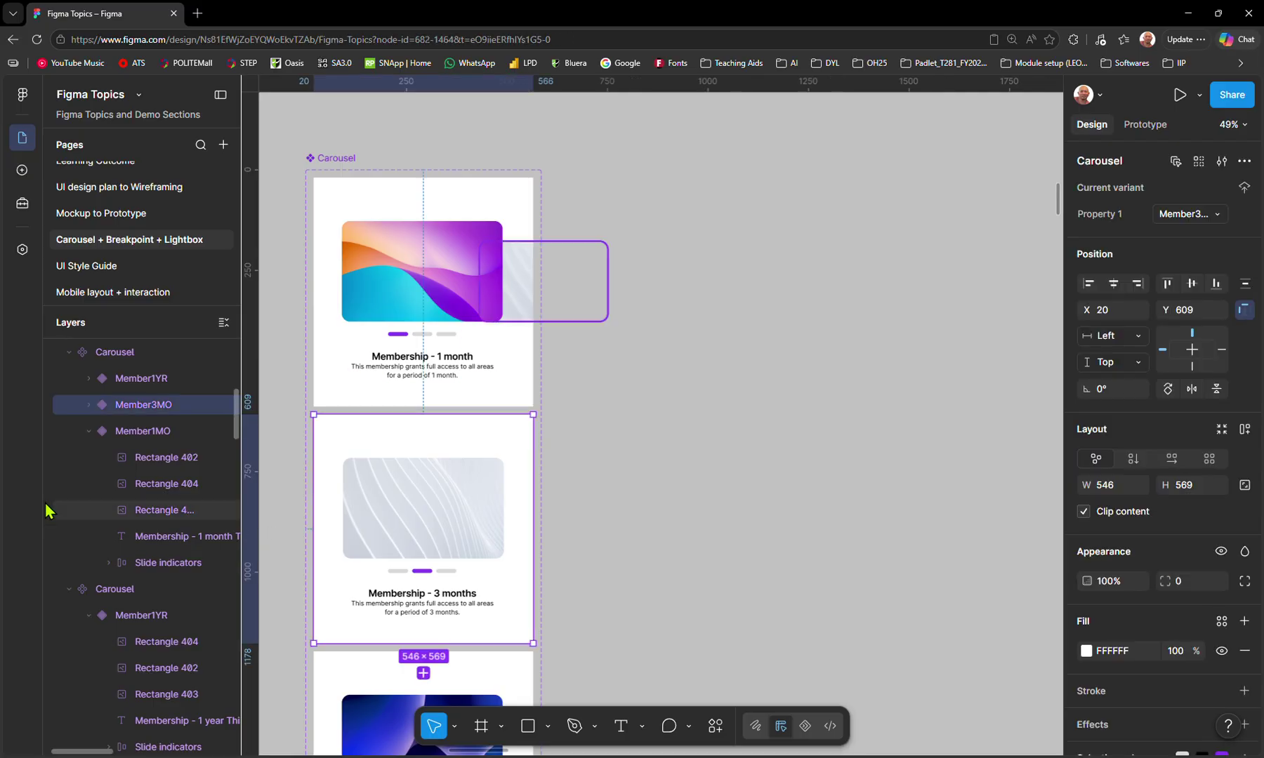
pyautogui.click(381, 483)
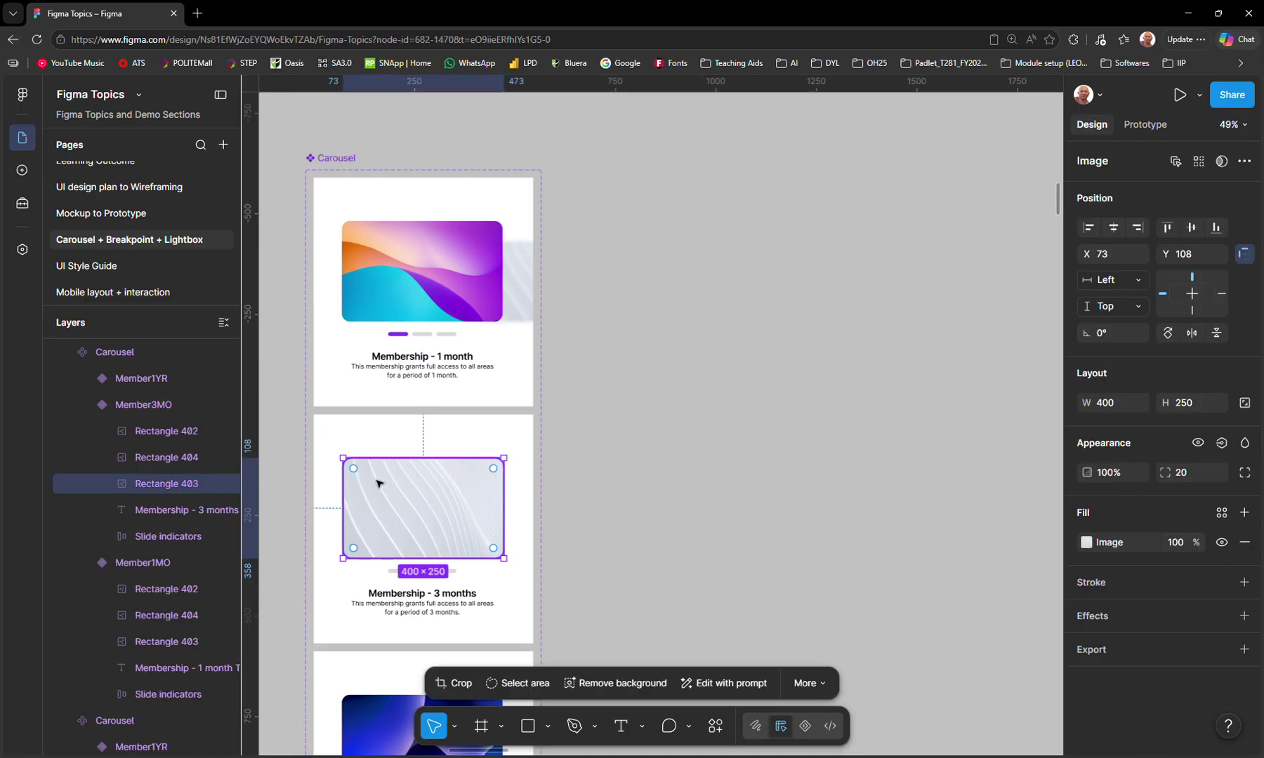
pyautogui.click(158, 460)
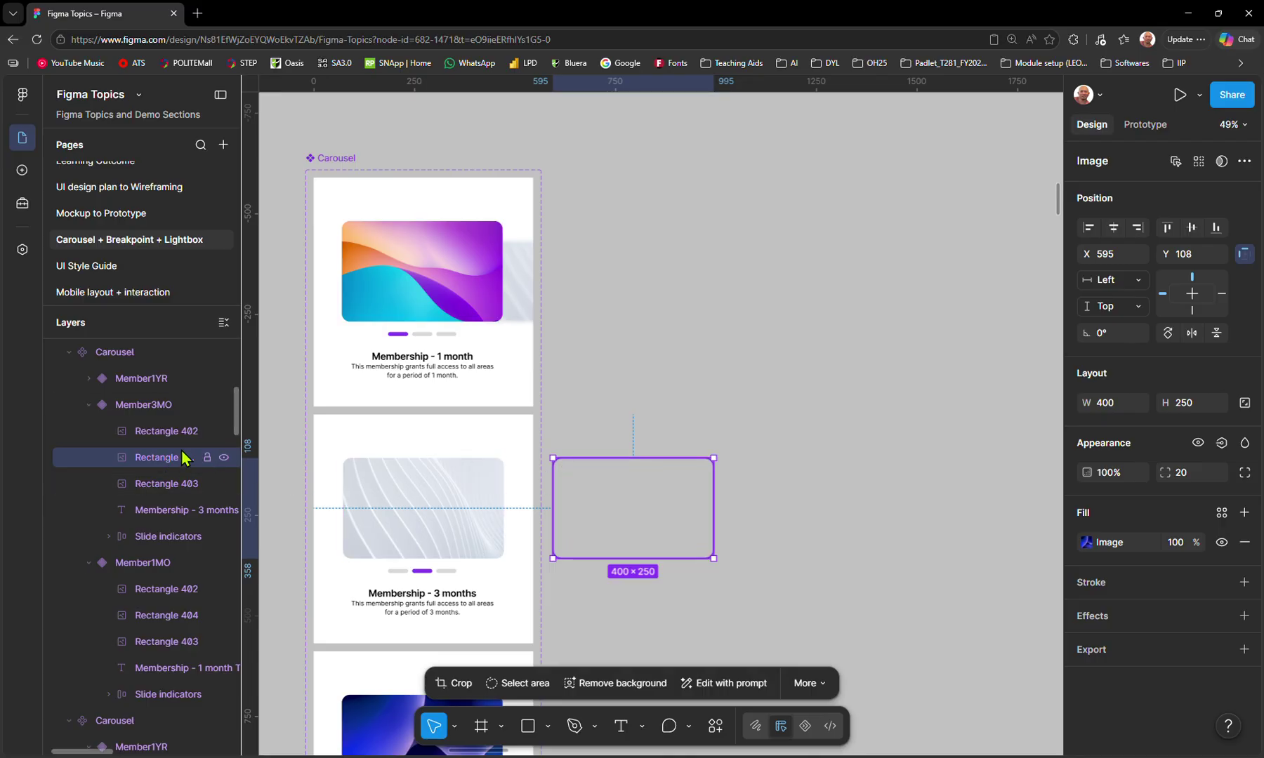
pyautogui.click(175, 432)
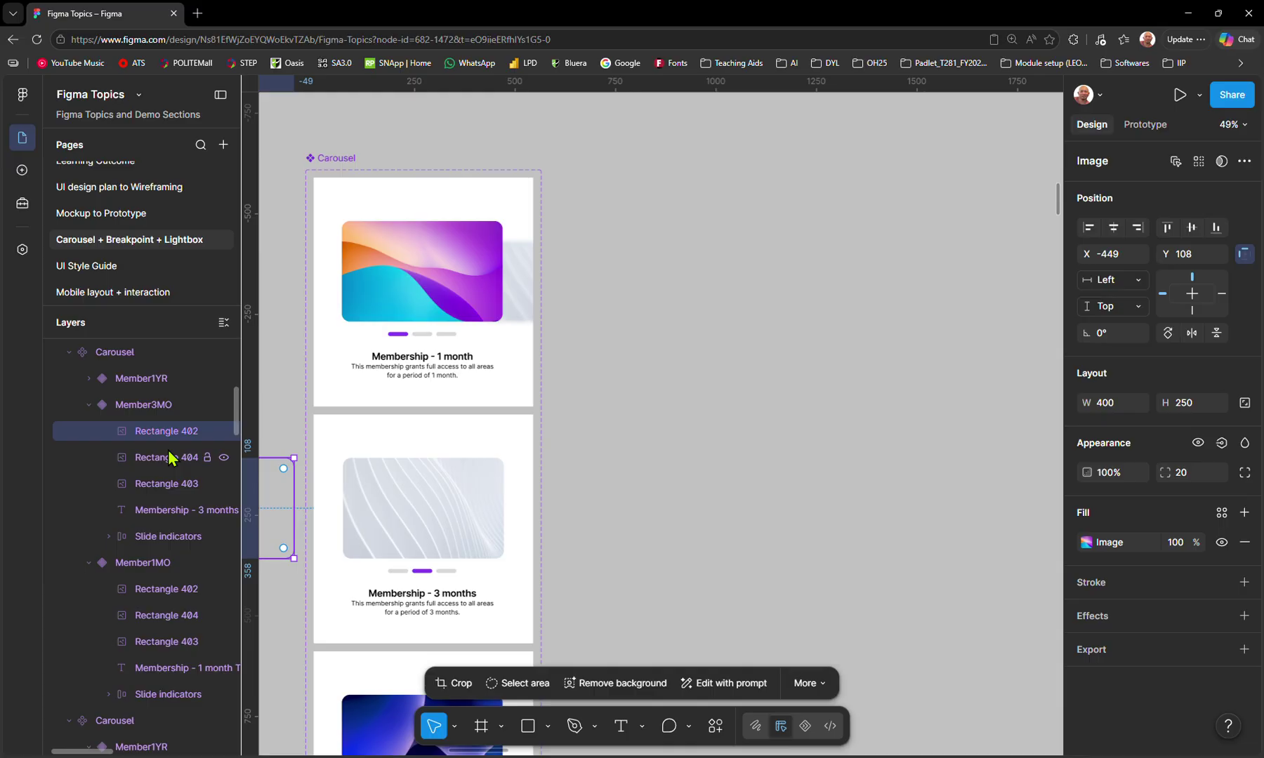
pyautogui.keyDown('shift'); pyautogui.click(168, 458); pyautogui.keyUp('shift')
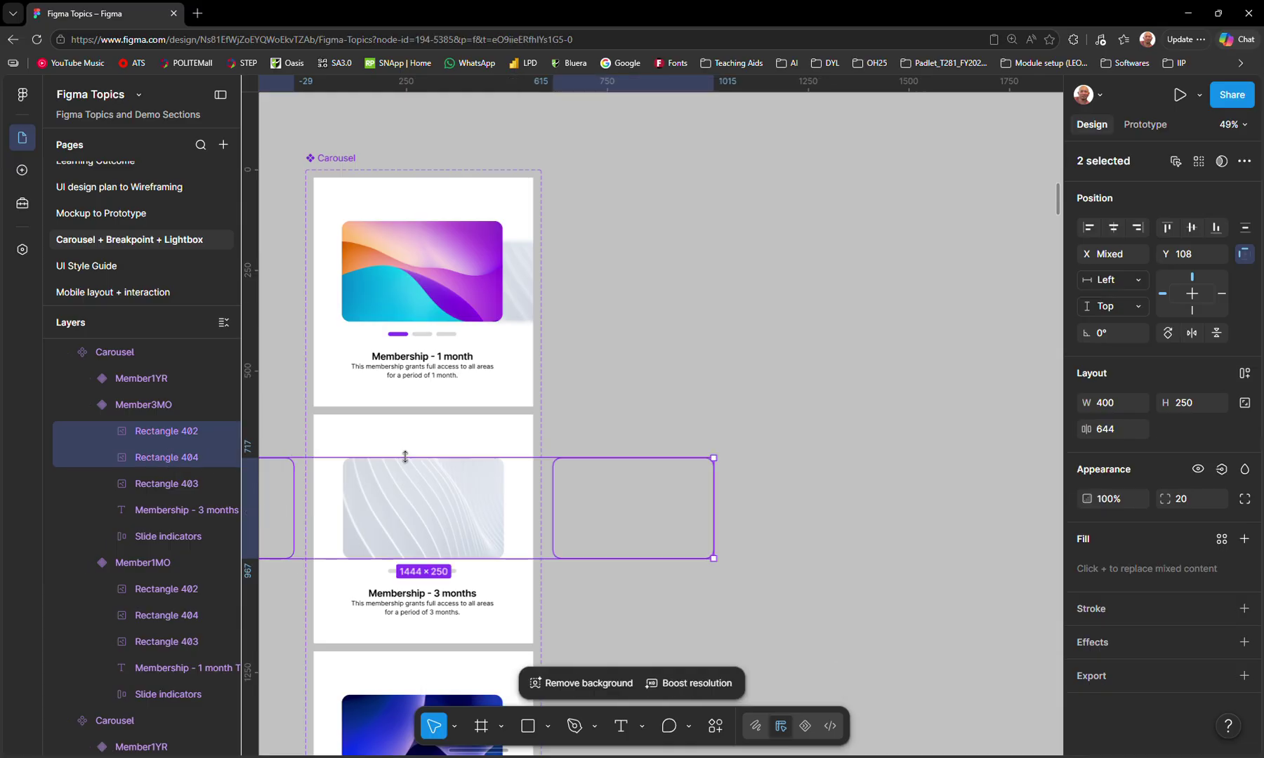
pyautogui.click(1244, 405)
pyautogui.click(1186, 405)
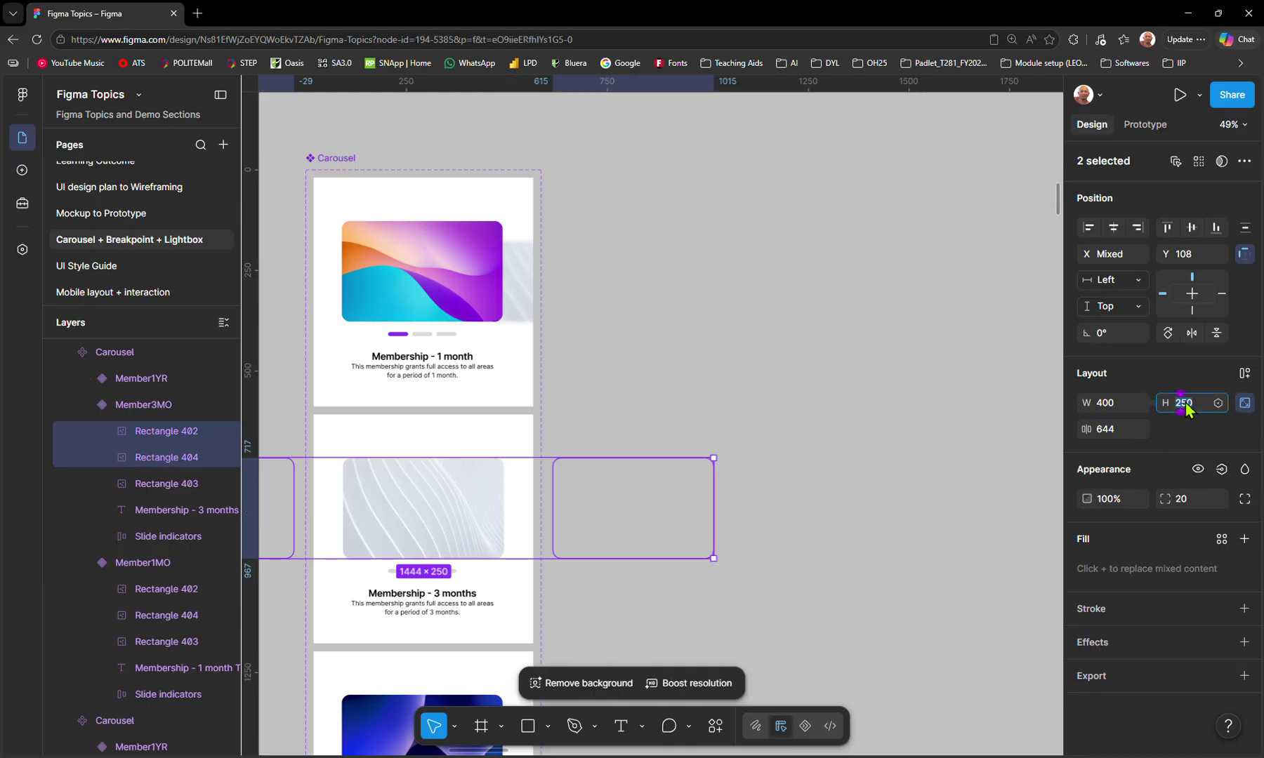
pyautogui.write('200')
pyautogui.press('Return')
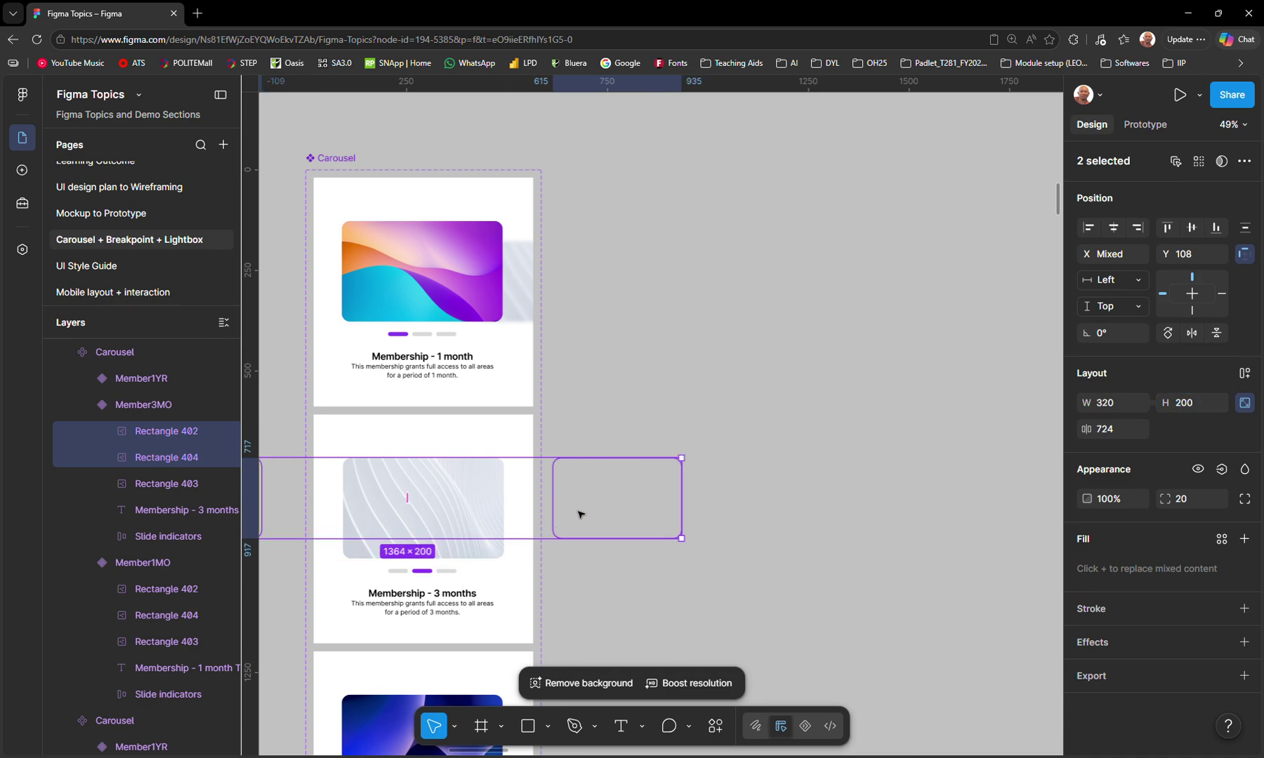
# - Move Rectangle 402 to X -209 and Rectangle 404 to X 424, both at Y 158, overlapping the 3-month main image's sides
pyautogui.moveTo(580, 514); pyautogui.dragTo(680, 533)
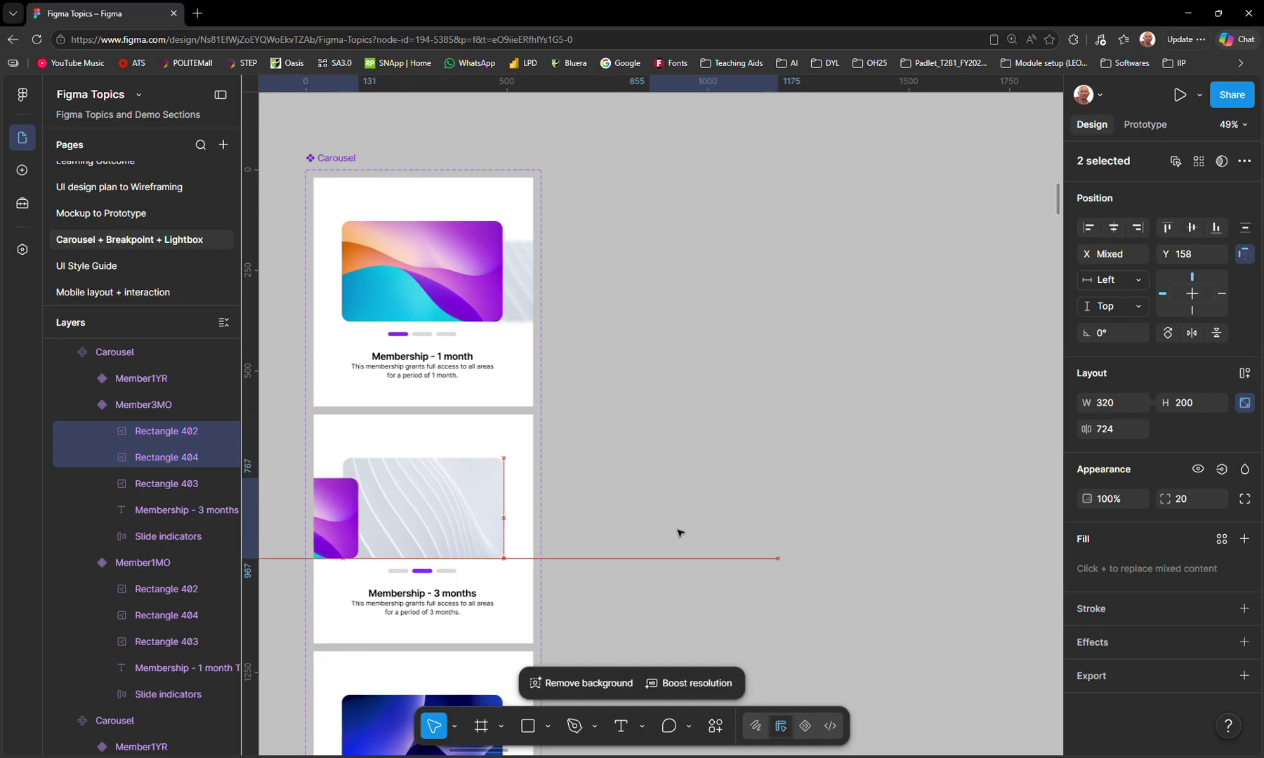
pyautogui.click(161, 435)
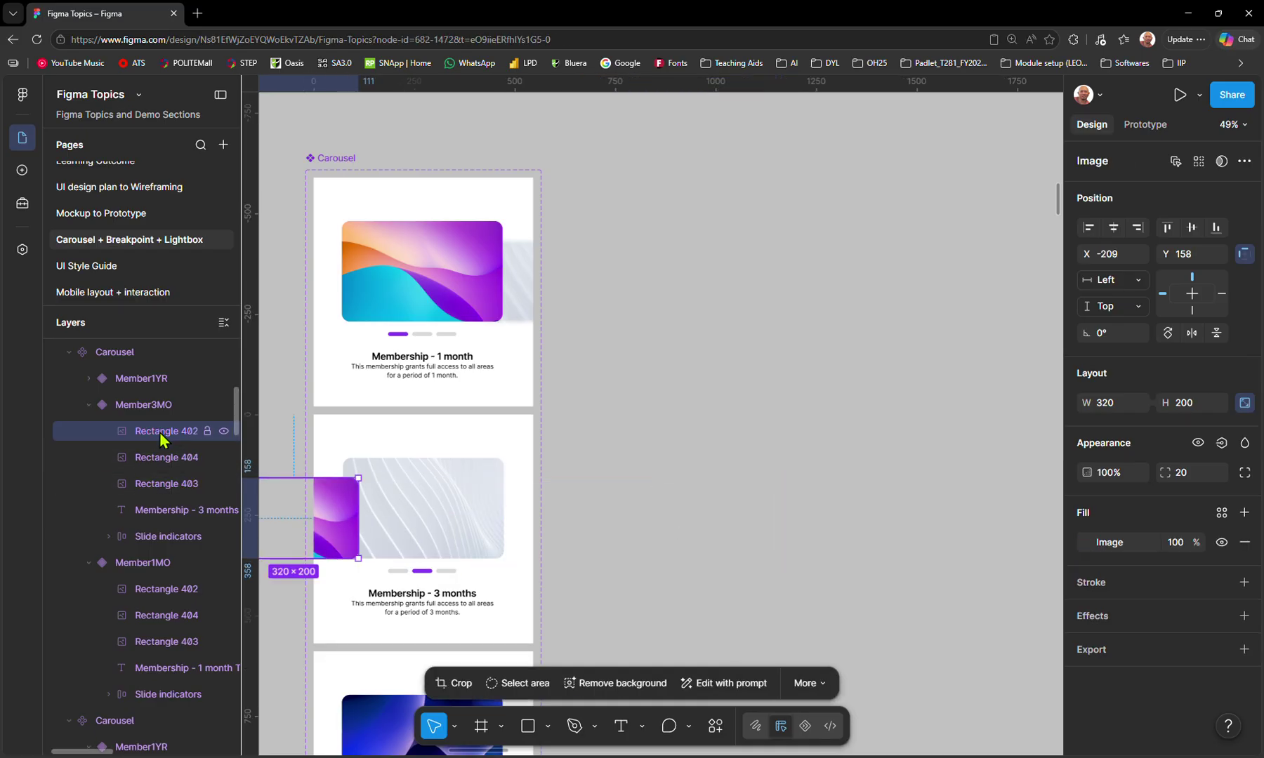
pyautogui.click(166, 457)
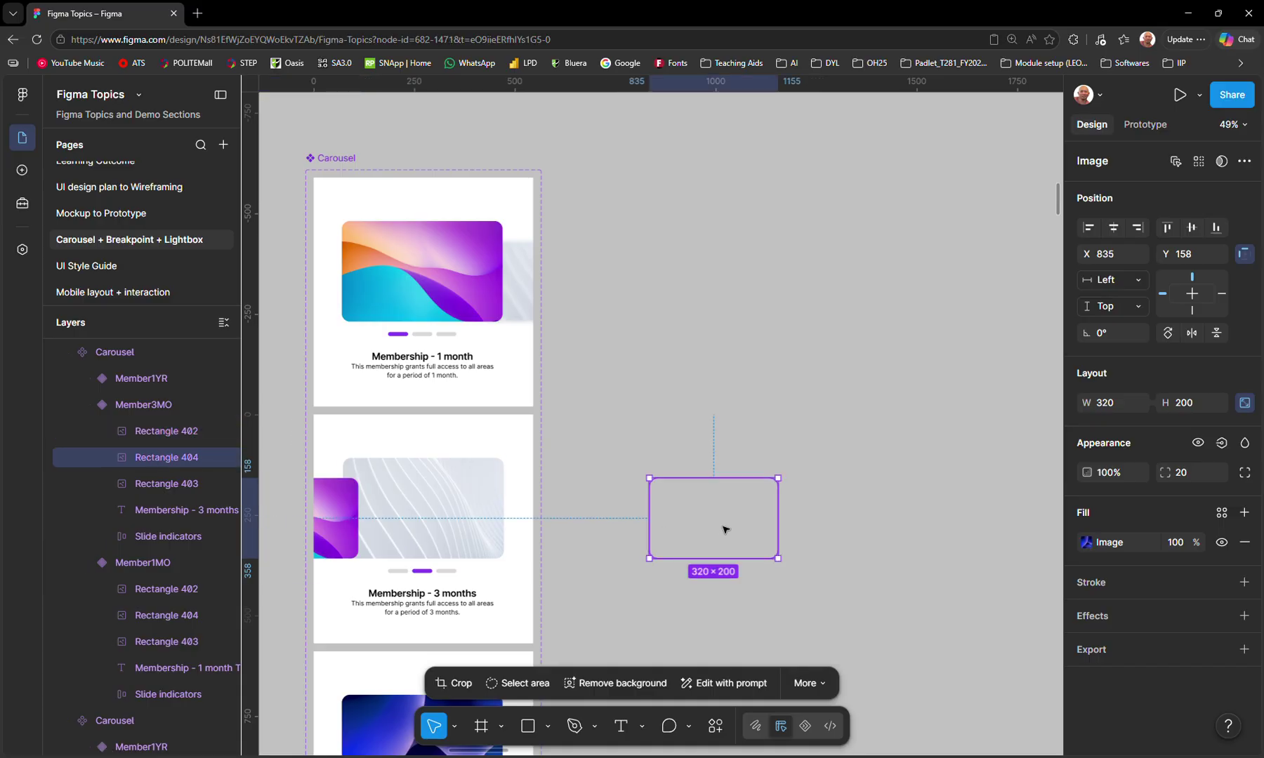
pyautogui.moveTo(725, 527); pyautogui.dragTo(559, 530)
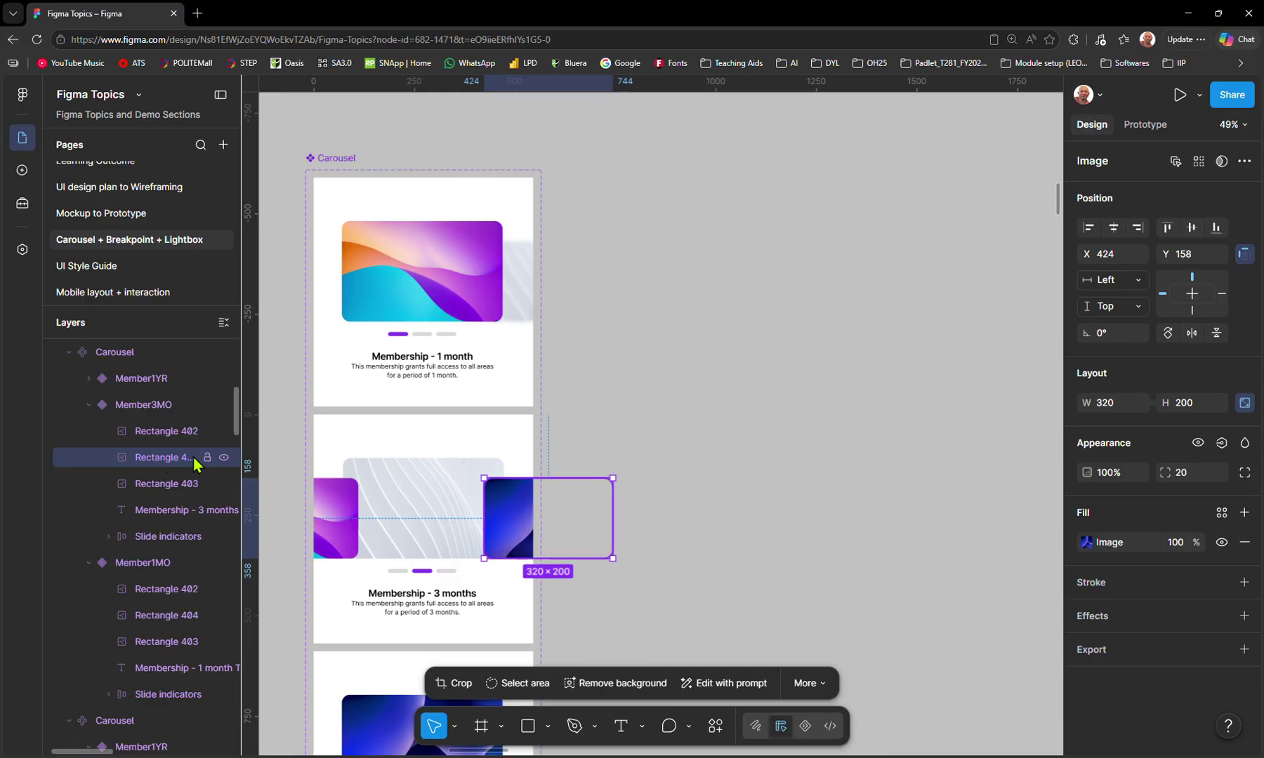
# - Reorder Rectangle 402 and Rectangle 404 behind the 3-month main image and shift both 2 px to the right
pyautogui.keyDown('shift'); pyautogui.click(166, 431); pyautogui.keyUp('shift')
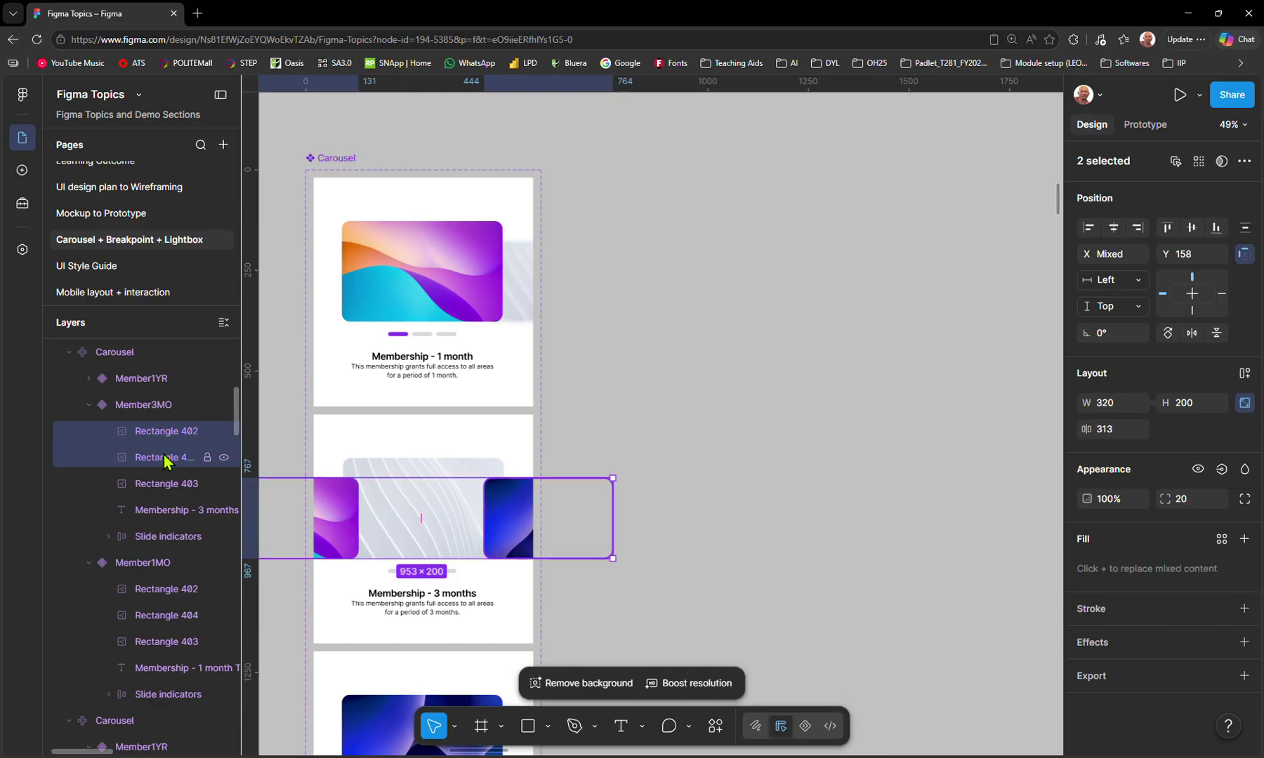
pyautogui.moveTo(166, 458); pyautogui.dragTo(175, 496)
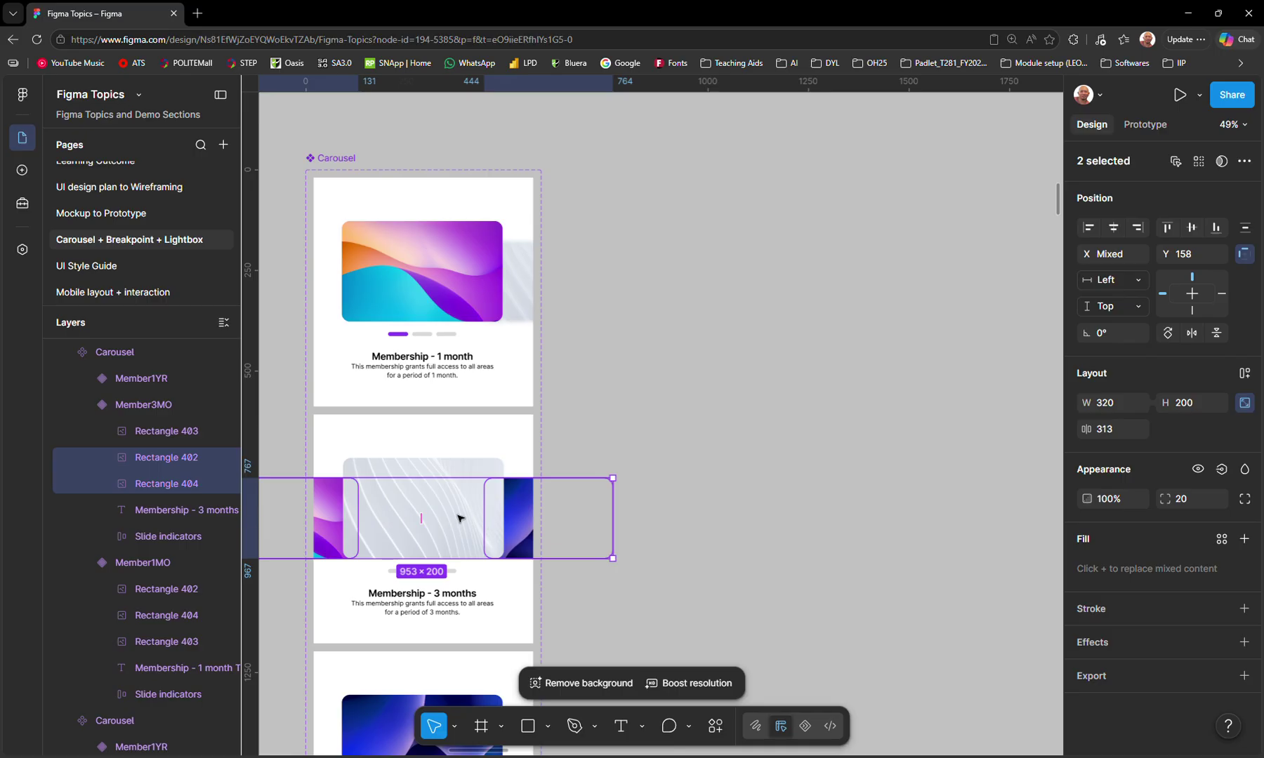
pyautogui.moveTo(461, 530); pyautogui.dragTo(521, 529)
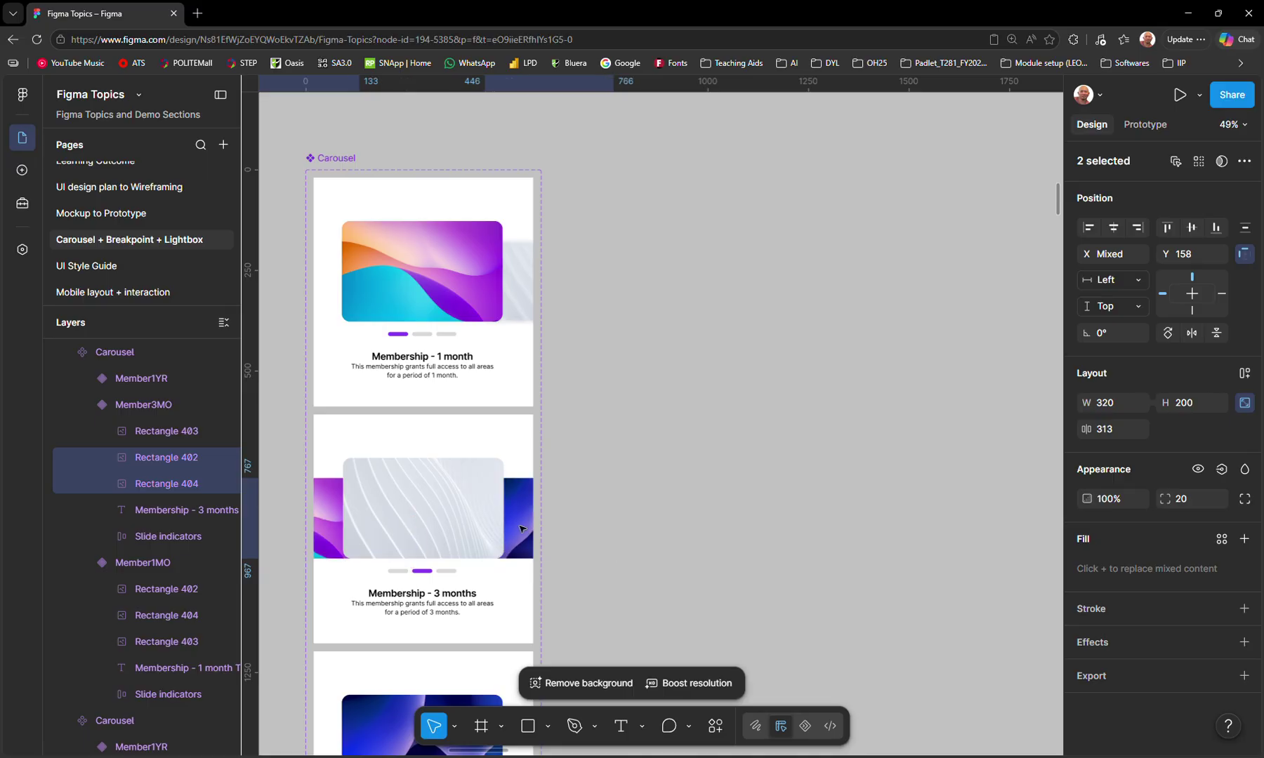
# - Add a layer blur effect to both side images of the 3-month variant
pyautogui.click(1186, 646)
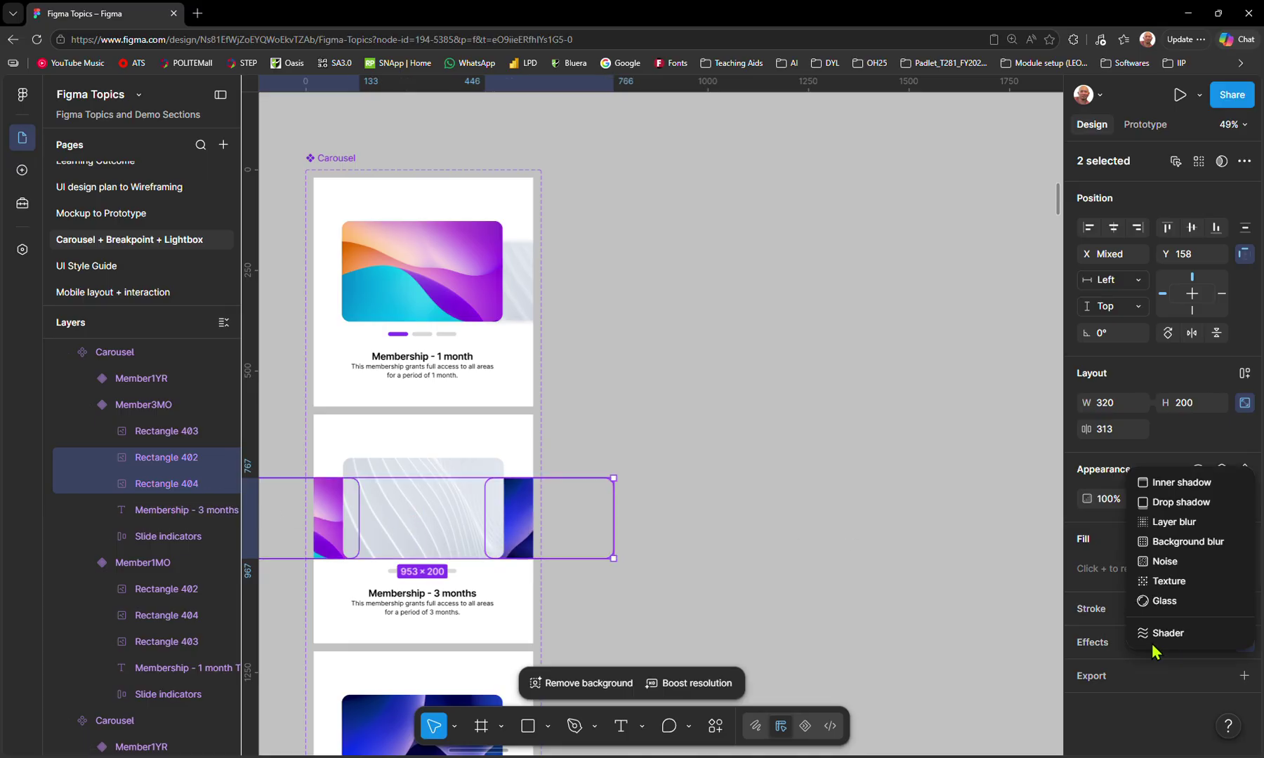
pyautogui.click(1172, 521)
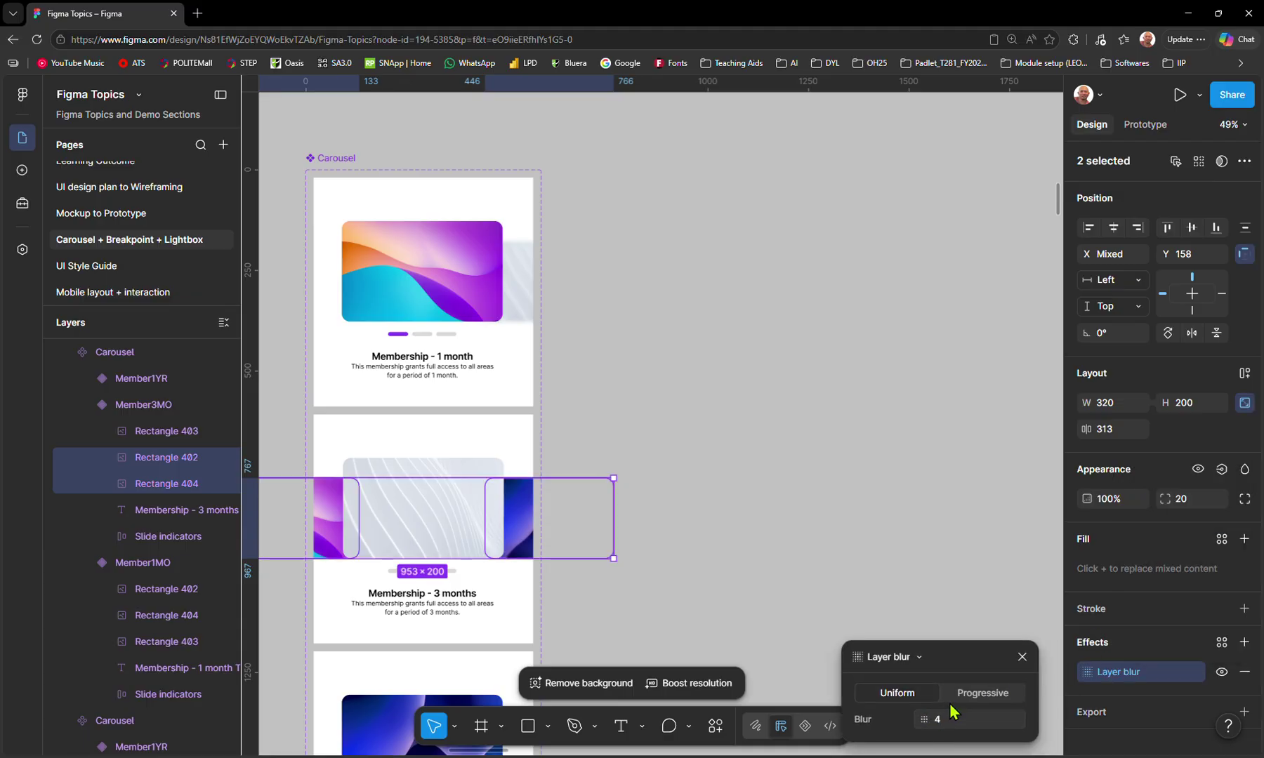
pyautogui.press('1')
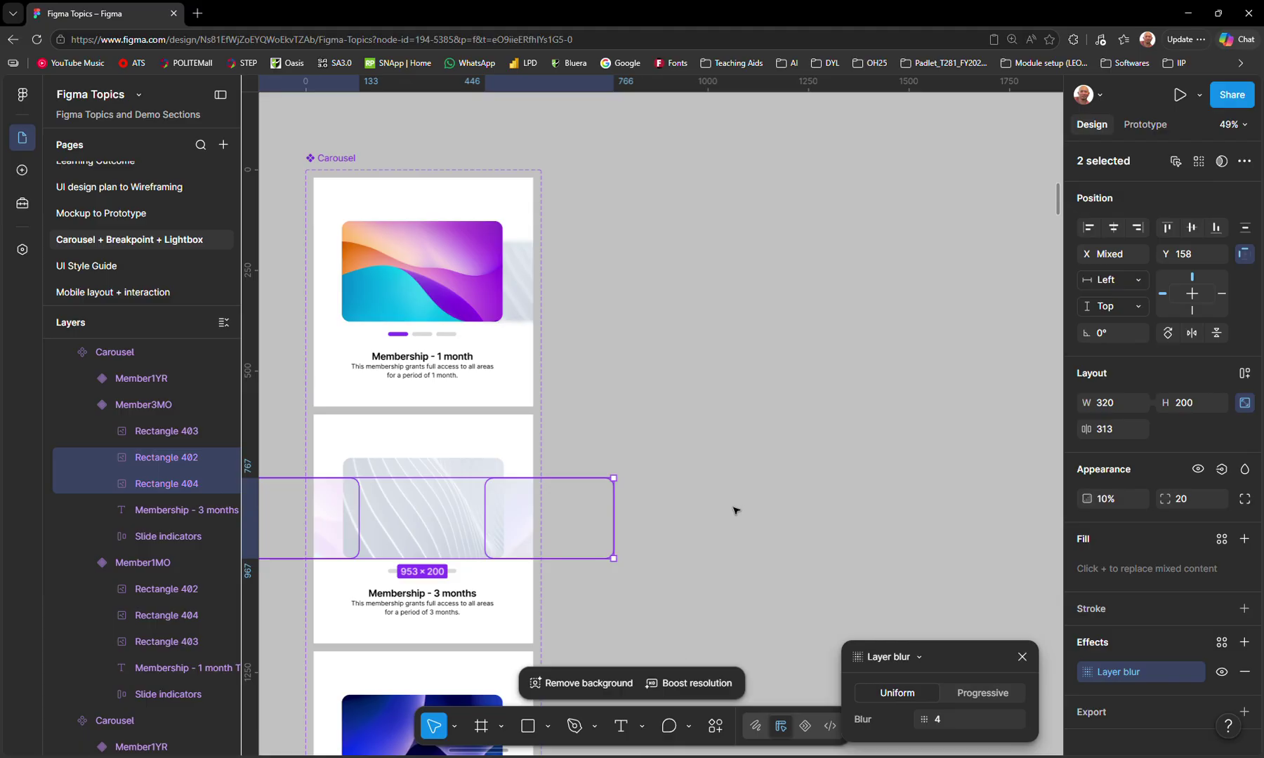
pyautogui.click(735, 511)
pyautogui.hotkey('ctrl', 'z')
pyautogui.hotkey('ctrl', 'z')
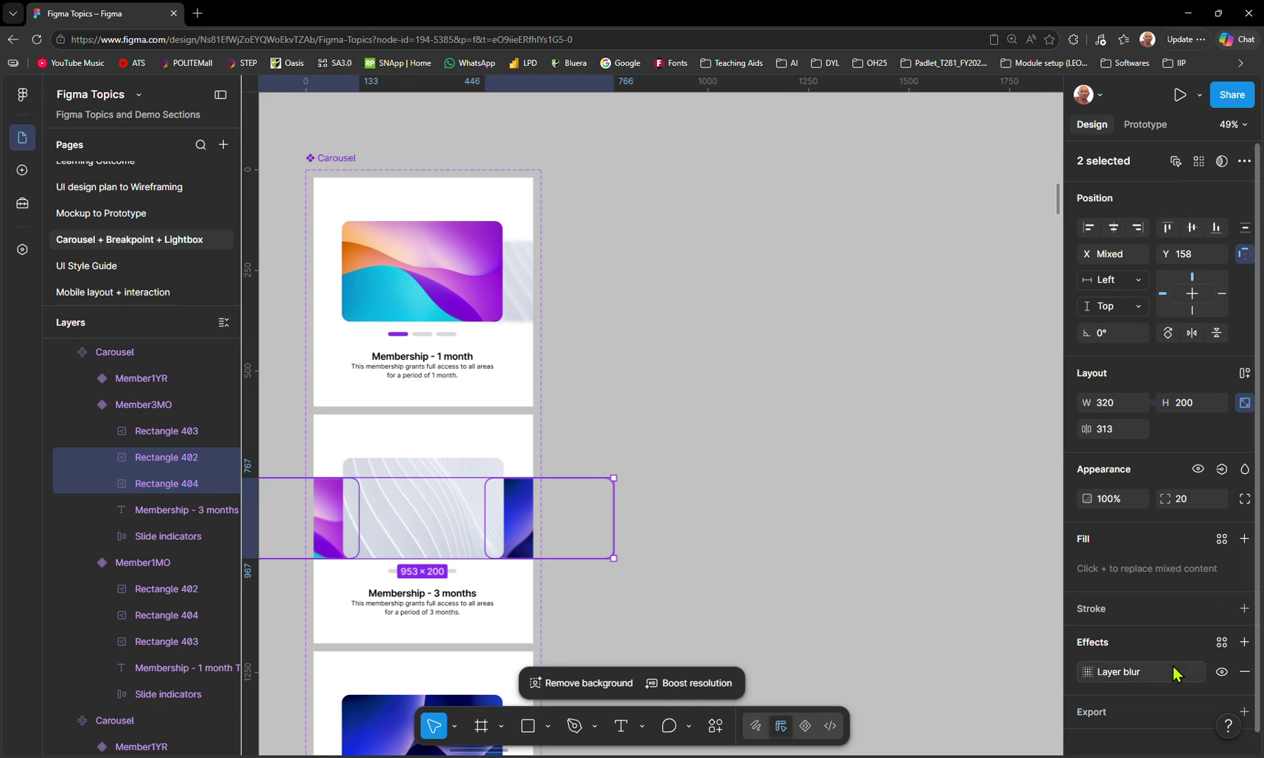
# - Set the layer blur of the 3-month variant's two side images to 10 and deselect them
pyautogui.click(1089, 674)
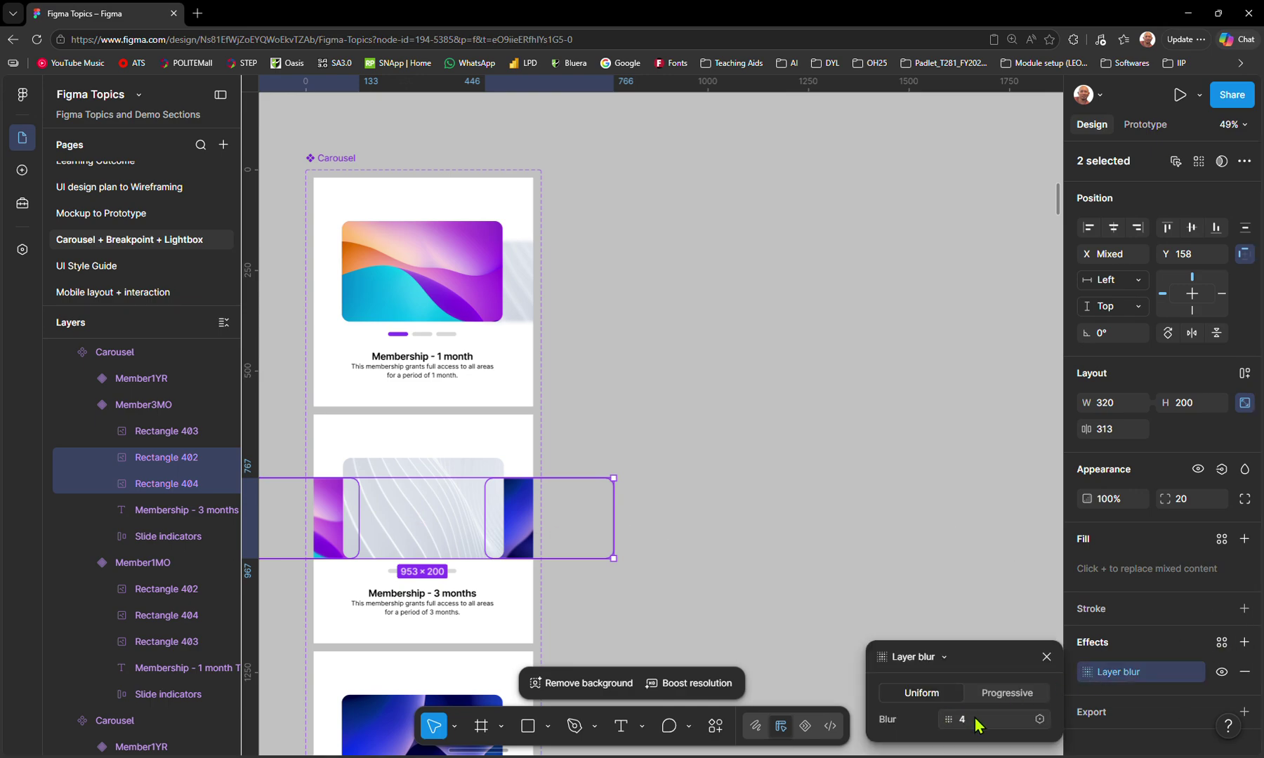
pyautogui.click(953, 718)
pyautogui.write('10')
pyautogui.press('Return')
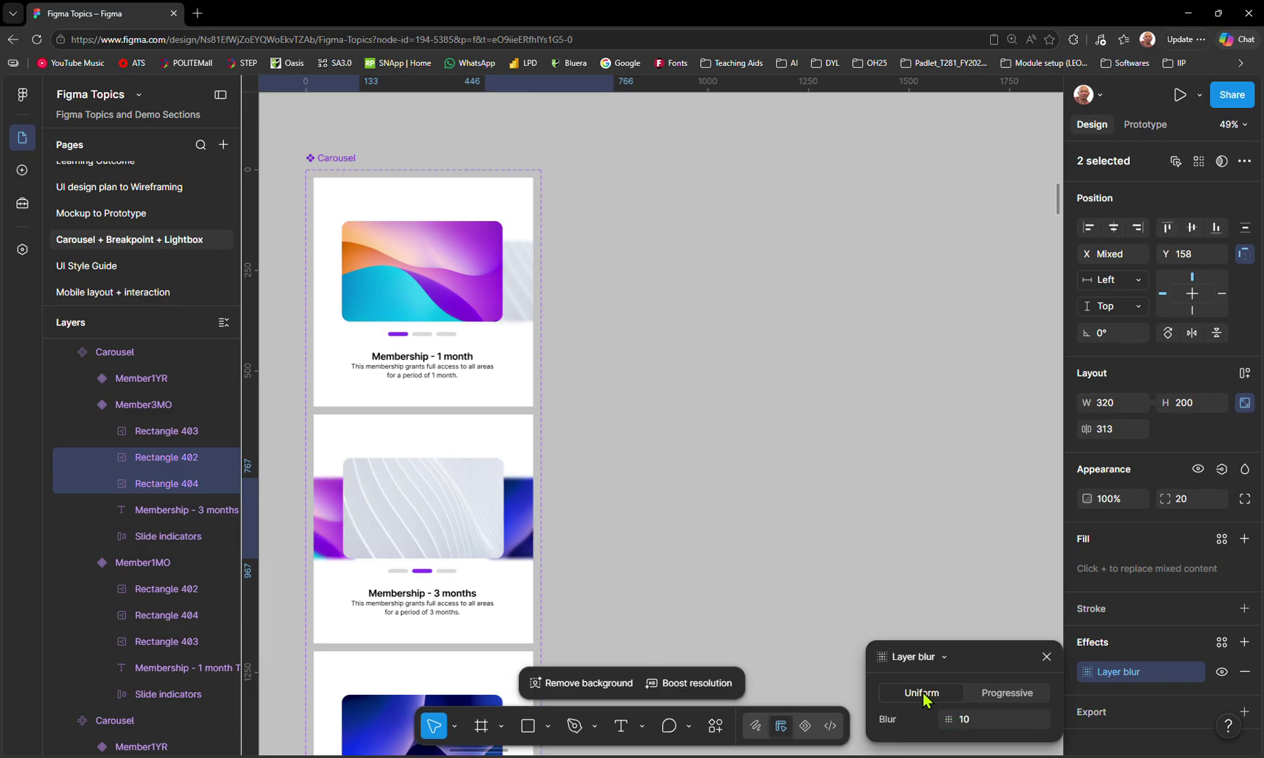
pyautogui.click(696, 559)
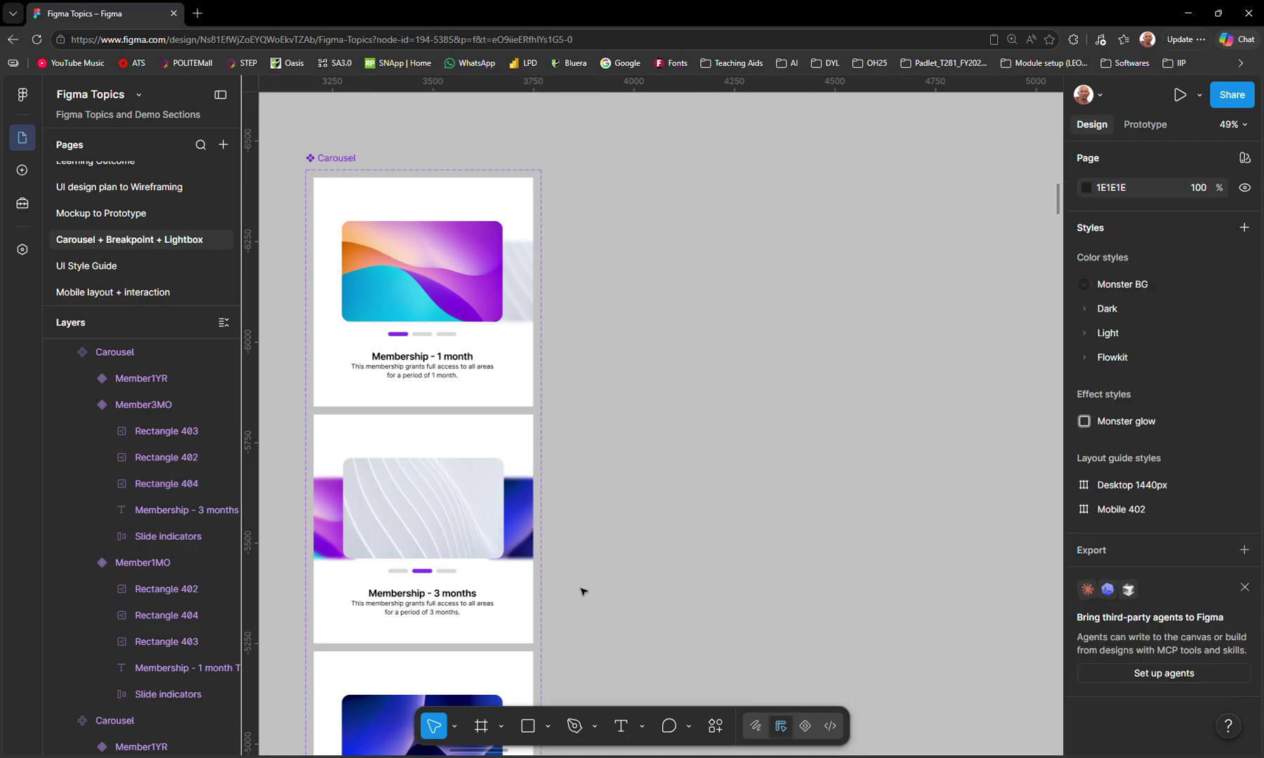
# - Move the off-screen Rectangle 403 image in the 1-year variant to X -284 so it overlaps the main image's left edge
pyautogui.scroll(-3, 583, 592)
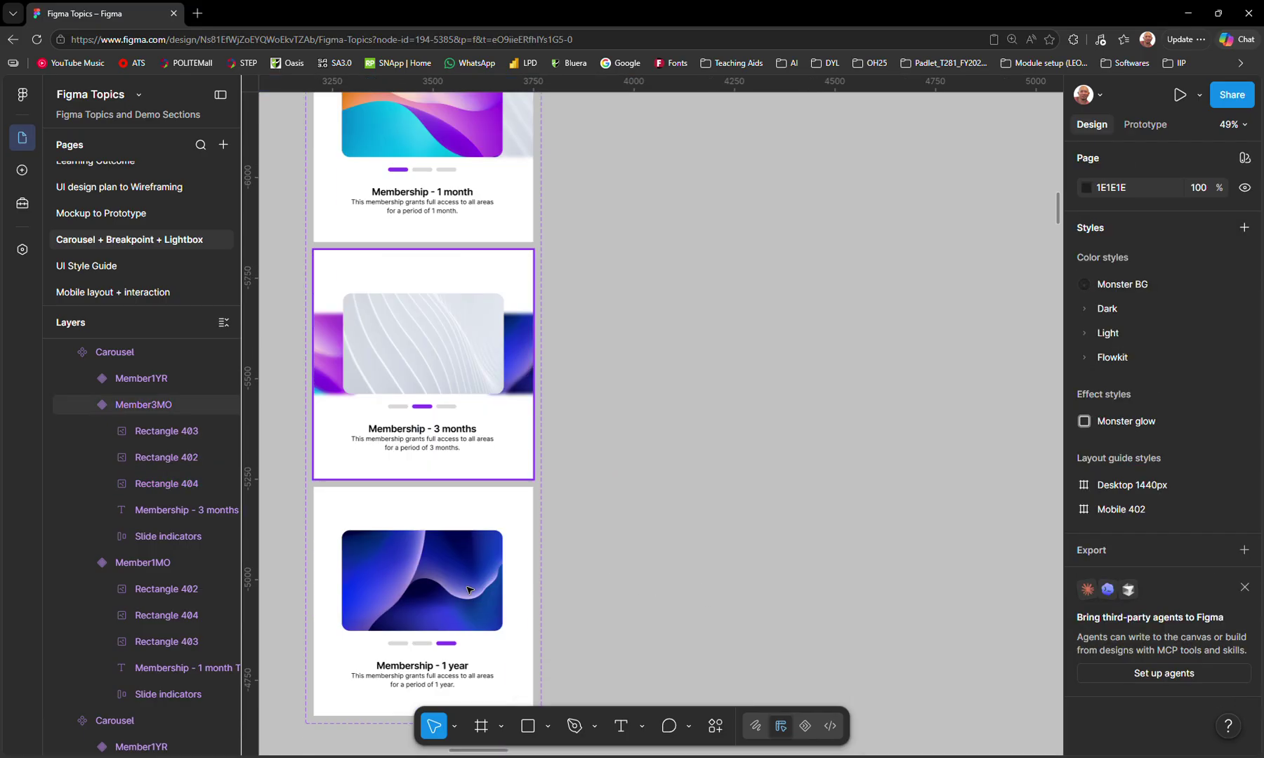
pyautogui.click(379, 602)
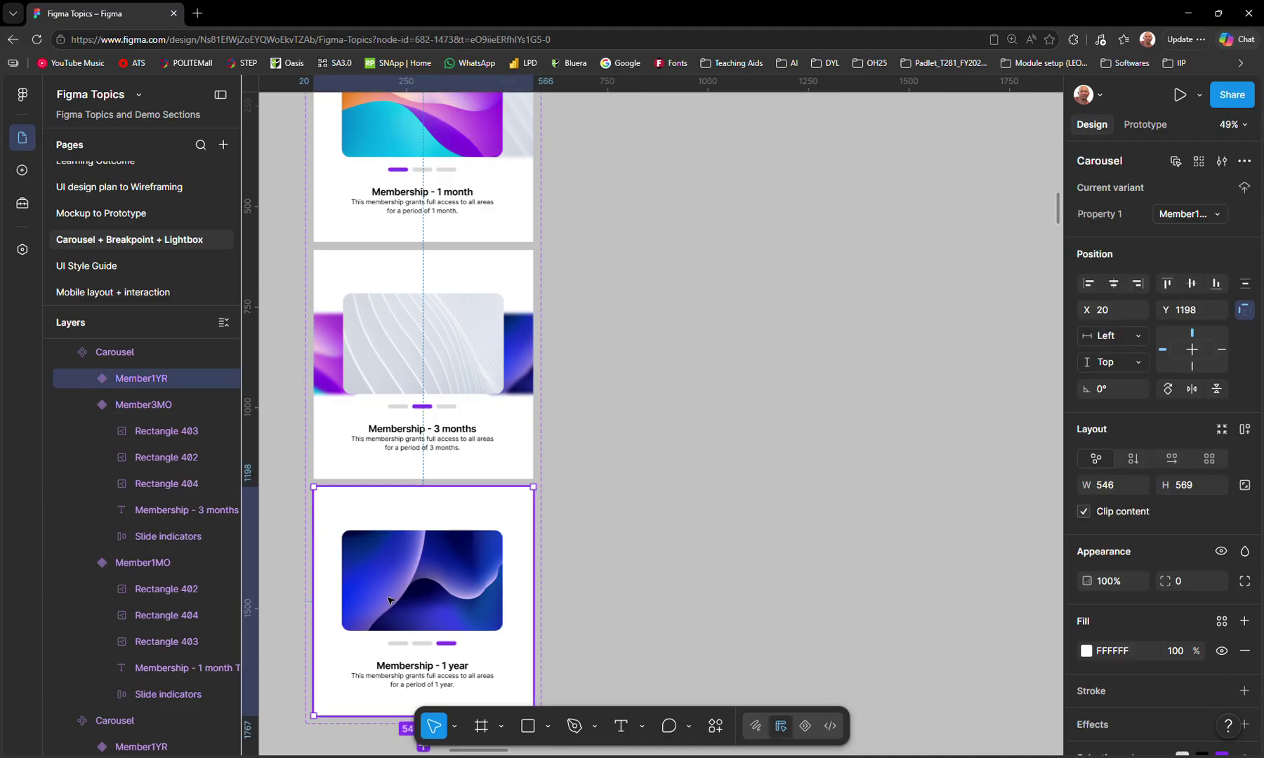
pyautogui.doubleClick(370, 582)
pyautogui.click(145, 413)
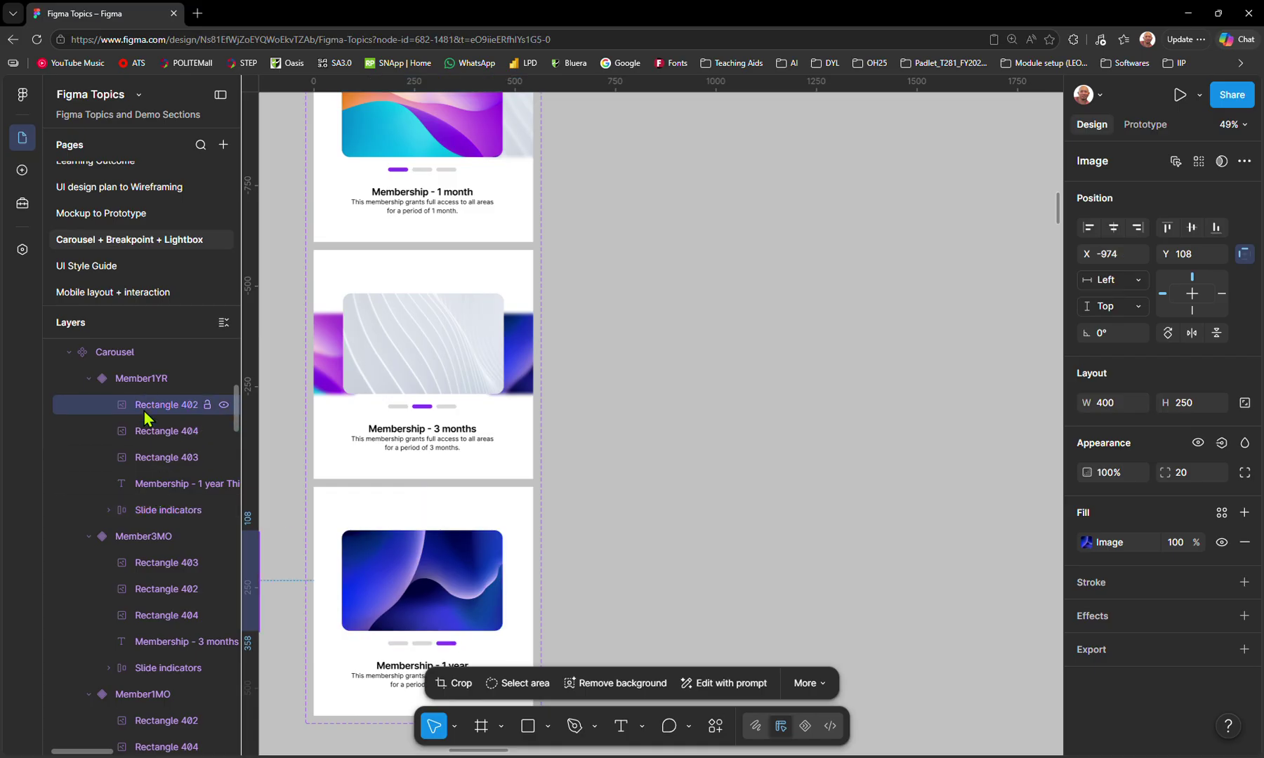
pyautogui.hscroll(-3, 318, 533)
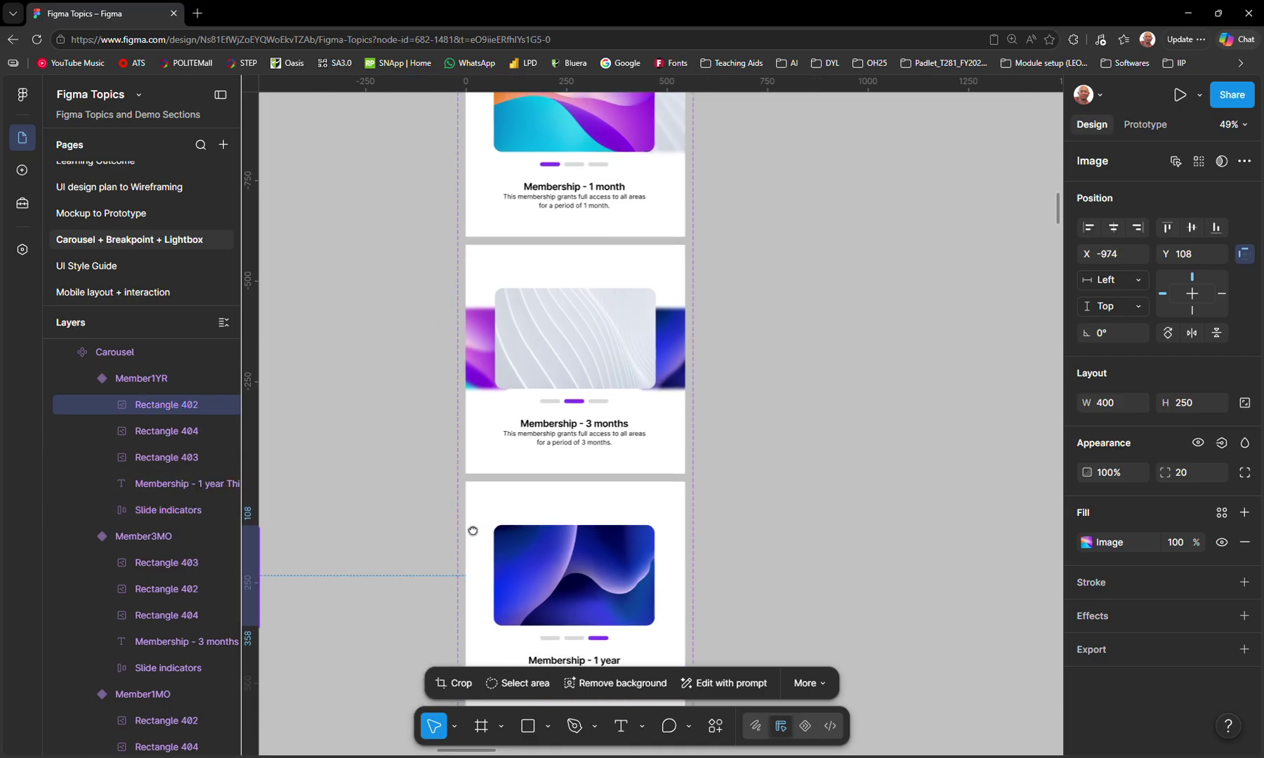
pyautogui.click(156, 432)
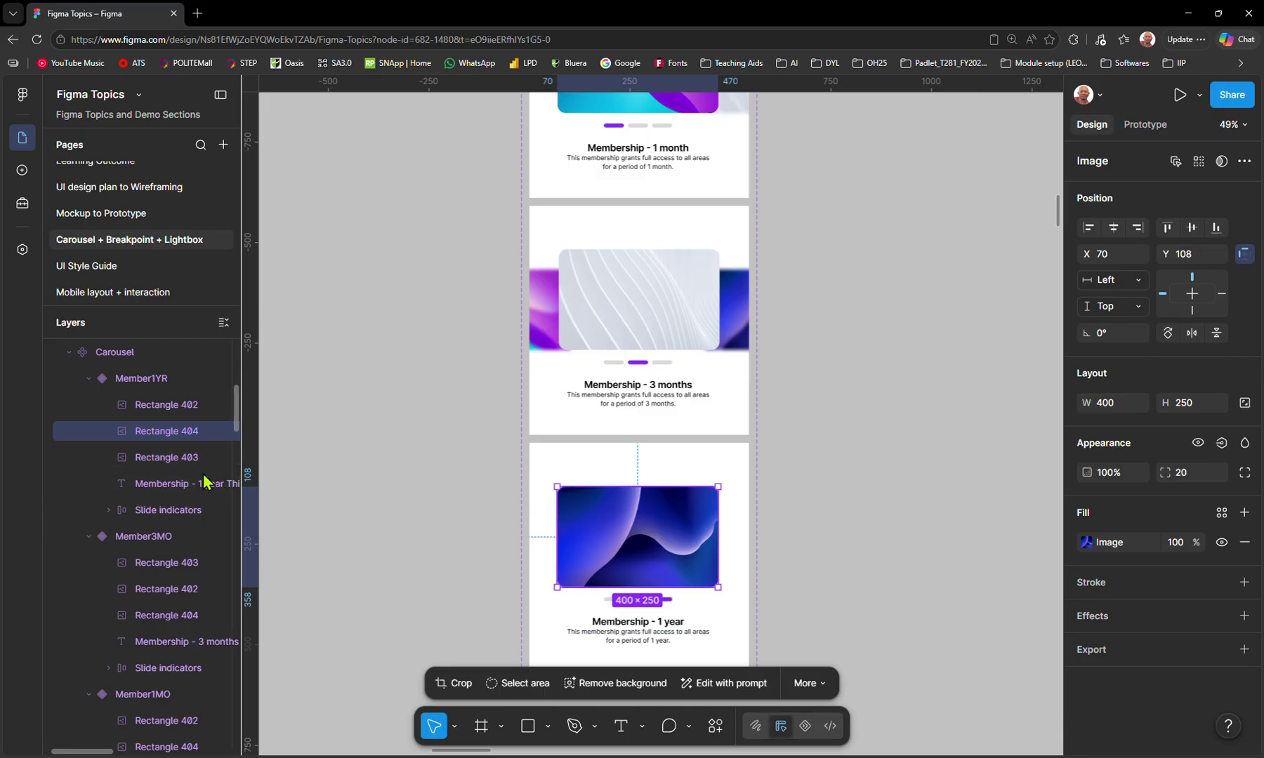
pyautogui.click(161, 460)
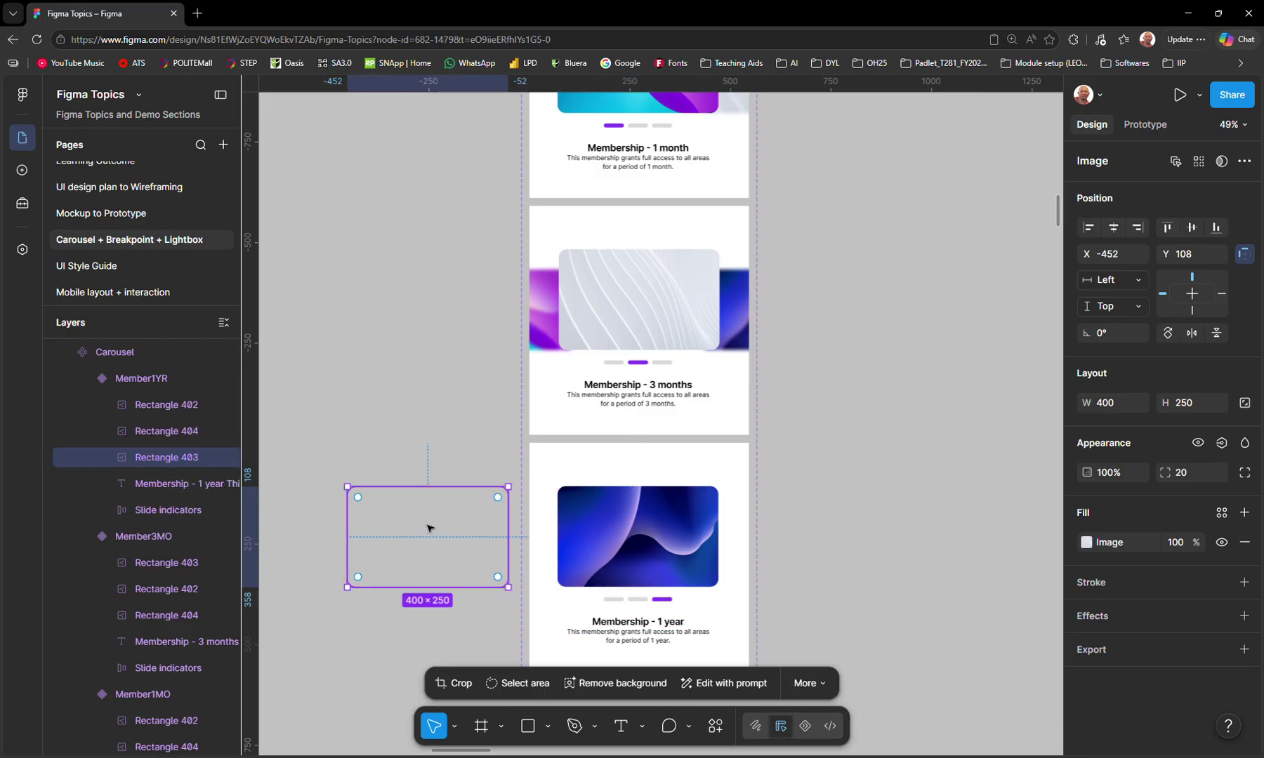
pyautogui.moveTo(430, 528); pyautogui.dragTo(497, 528)
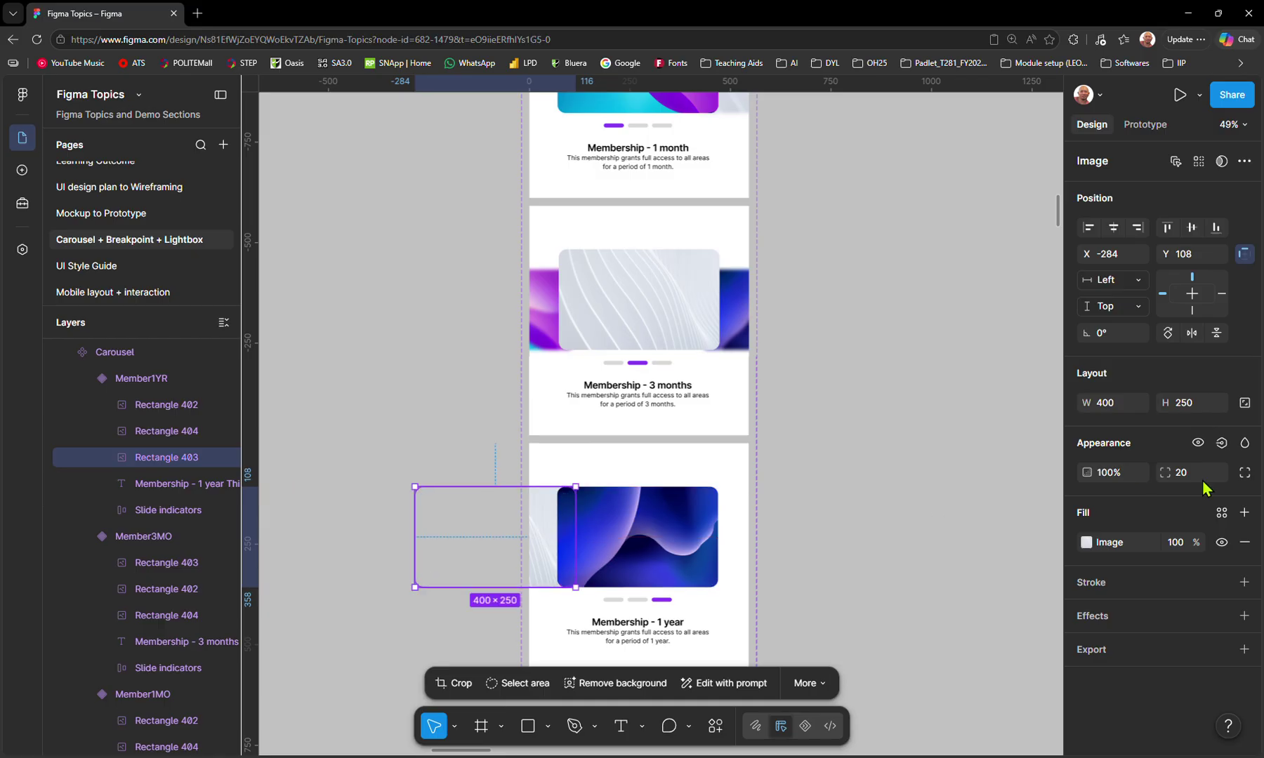
# - Scale the 1-year variant's Rectangle 403 image proportionally to a height of 200
pyautogui.click(1189, 411)
pyautogui.write('200')
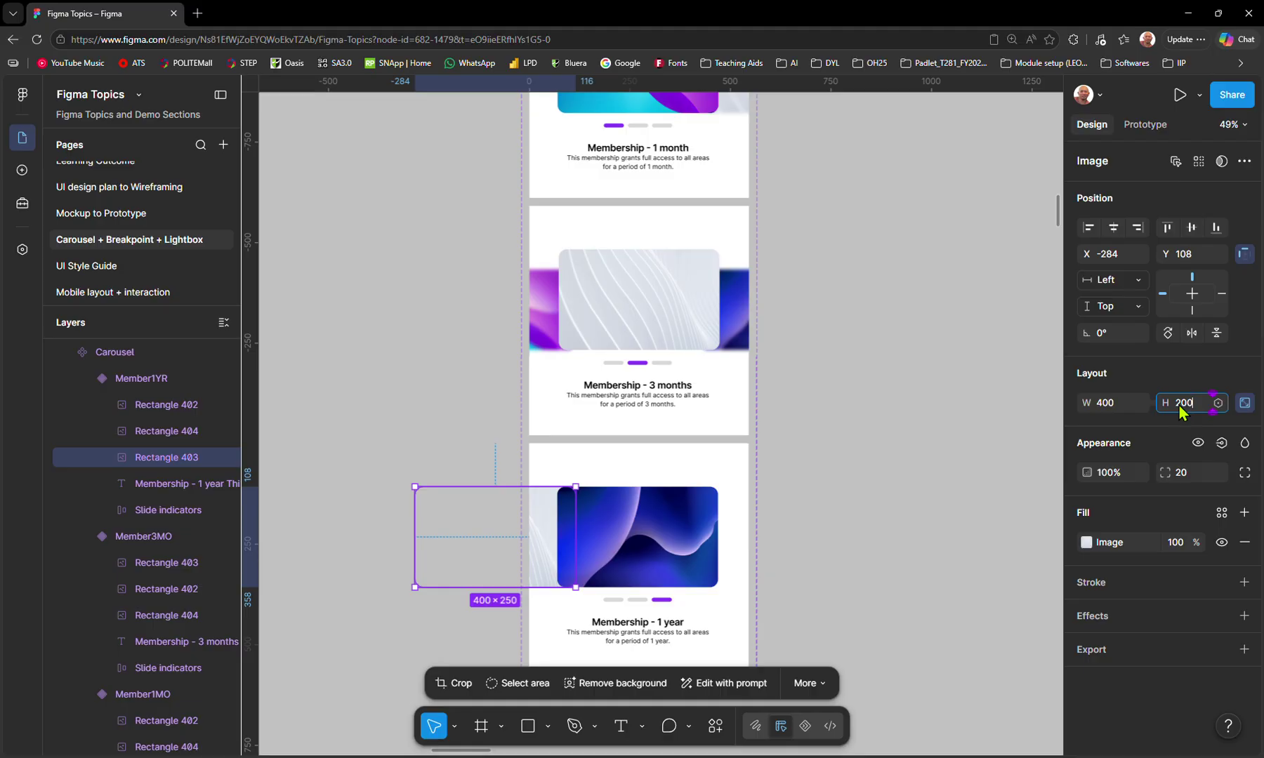
pyautogui.press('Return')
# - Add a uniform layer blur of 10 to the 1-year variant's Rectangle 403 side image
pyautogui.click(1164, 614)
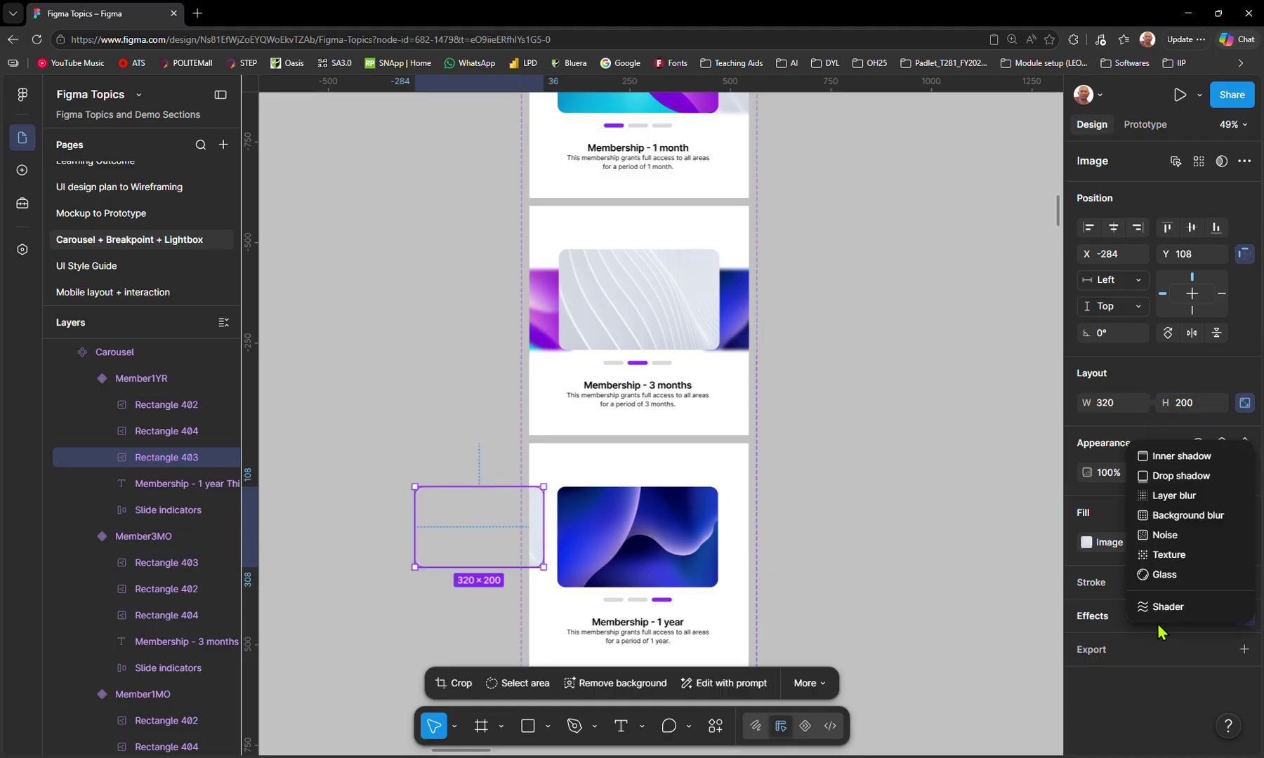
pyautogui.click(1166, 495)
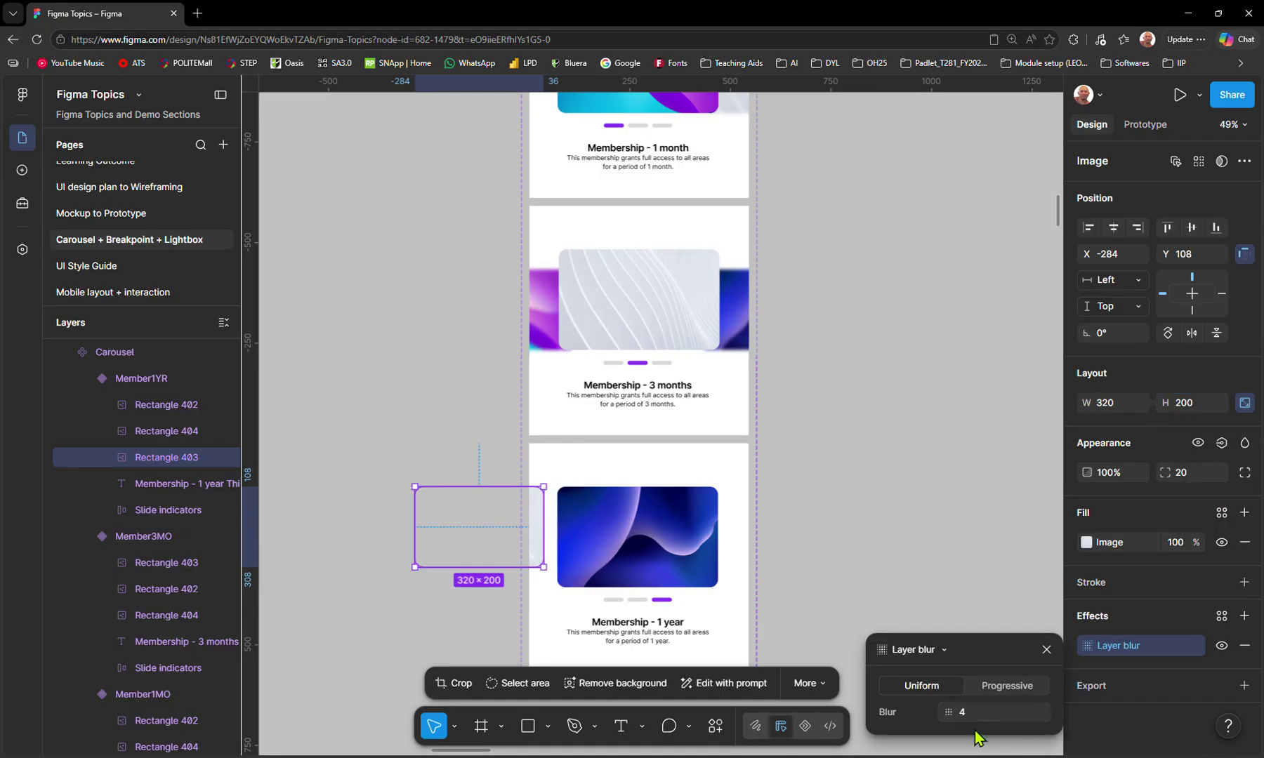
pyautogui.click(962, 712)
pyautogui.write('10')
pyautogui.press('Return')
# - Move the blurred side image of the 1-year variant to X -200, Y 158, overlapping the main image, and deselect it
pyautogui.moveTo(474, 528); pyautogui.dragTo(528, 571)
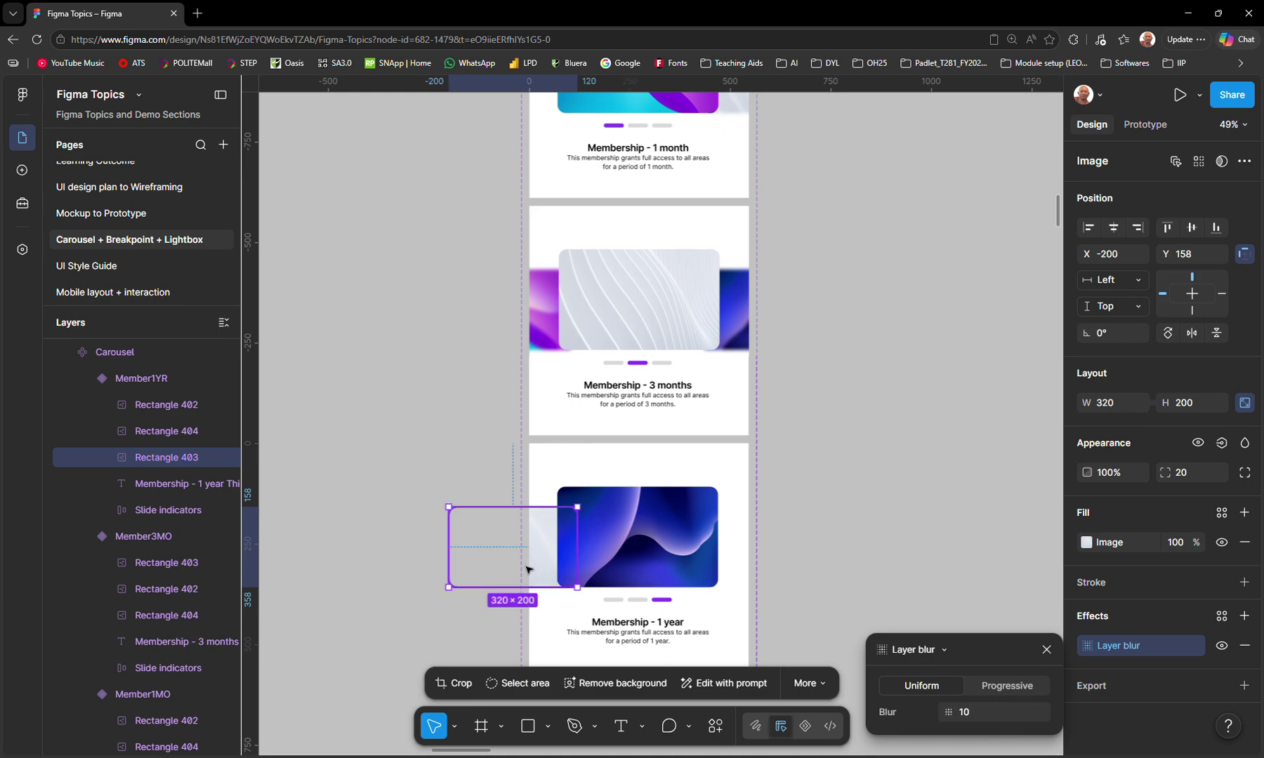
pyautogui.click(414, 488)
pyautogui.click(605, 538)
# - Place an instance of the 1-month variant on the empty canvas beside the blurred Carousel component set, aligned with its first variant
pyautogui.scroll(-3, 595, 547)
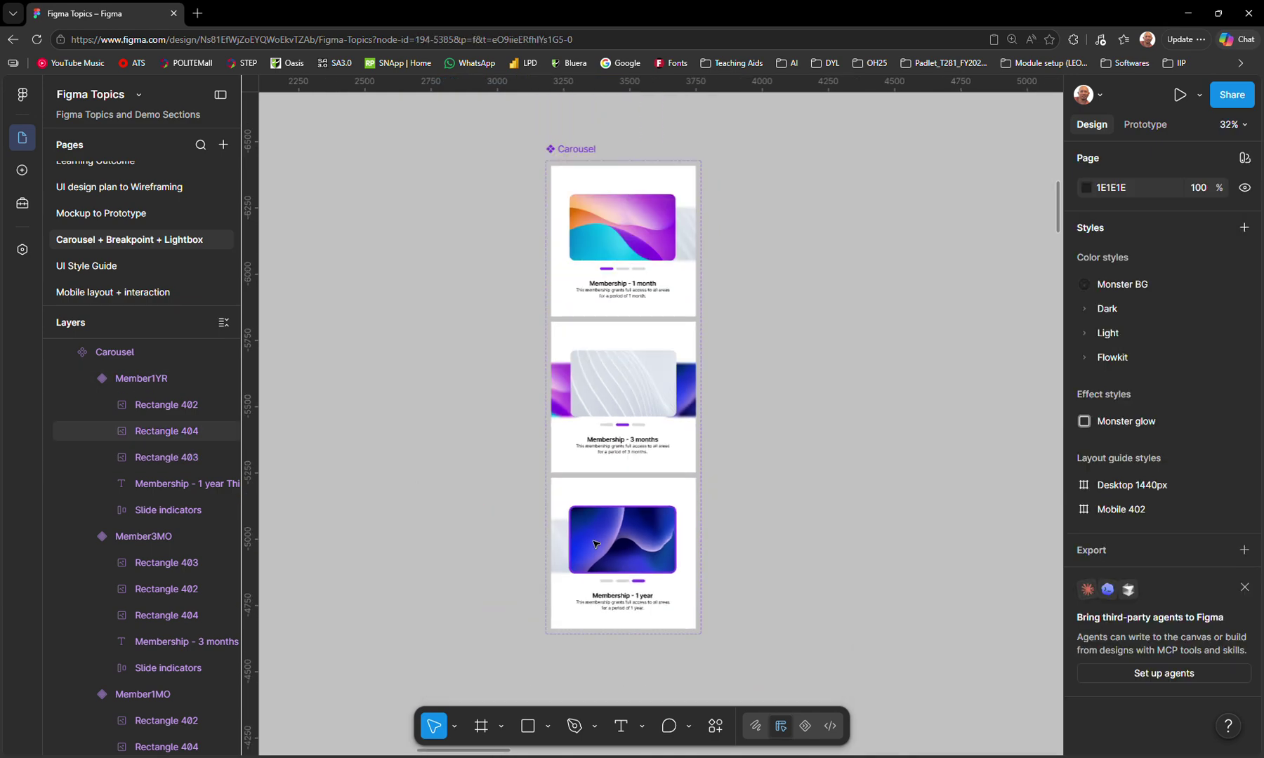
pyautogui.click(593, 183)
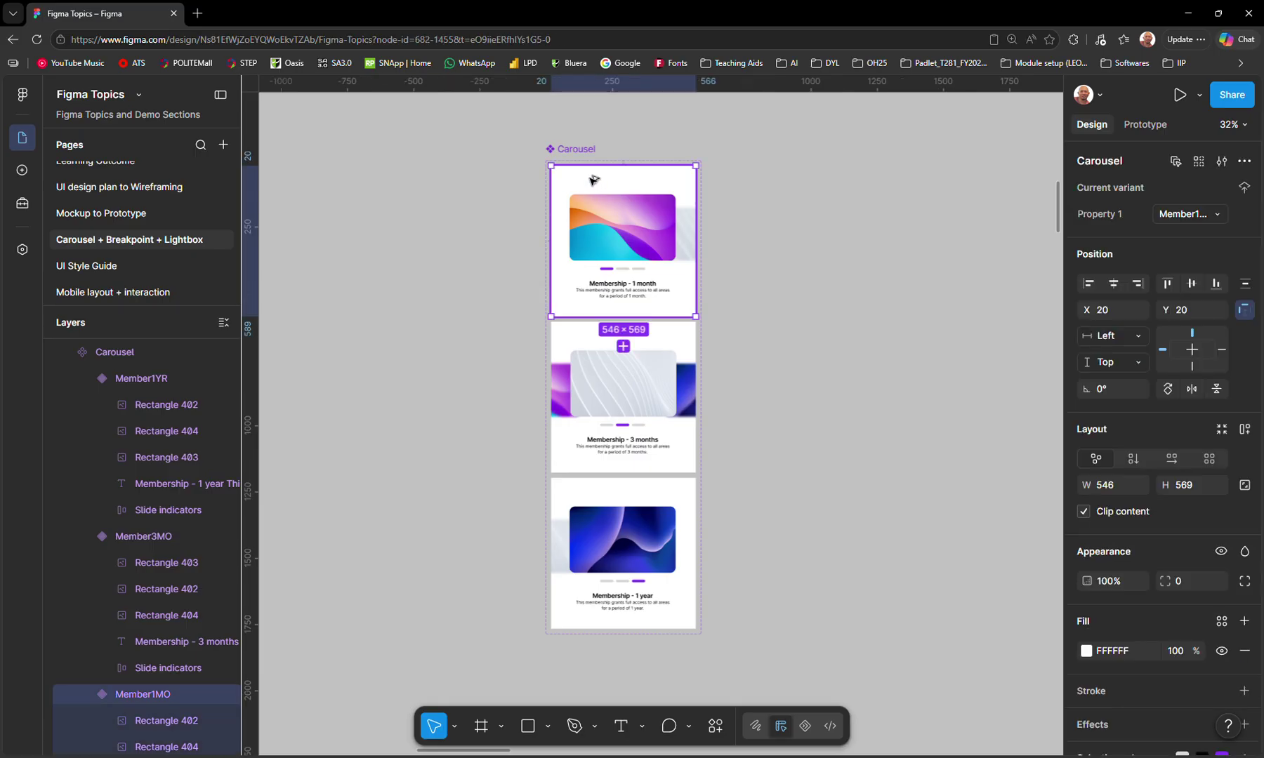
pyautogui.moveTo(593, 181); pyautogui.dragTo(855, 181)
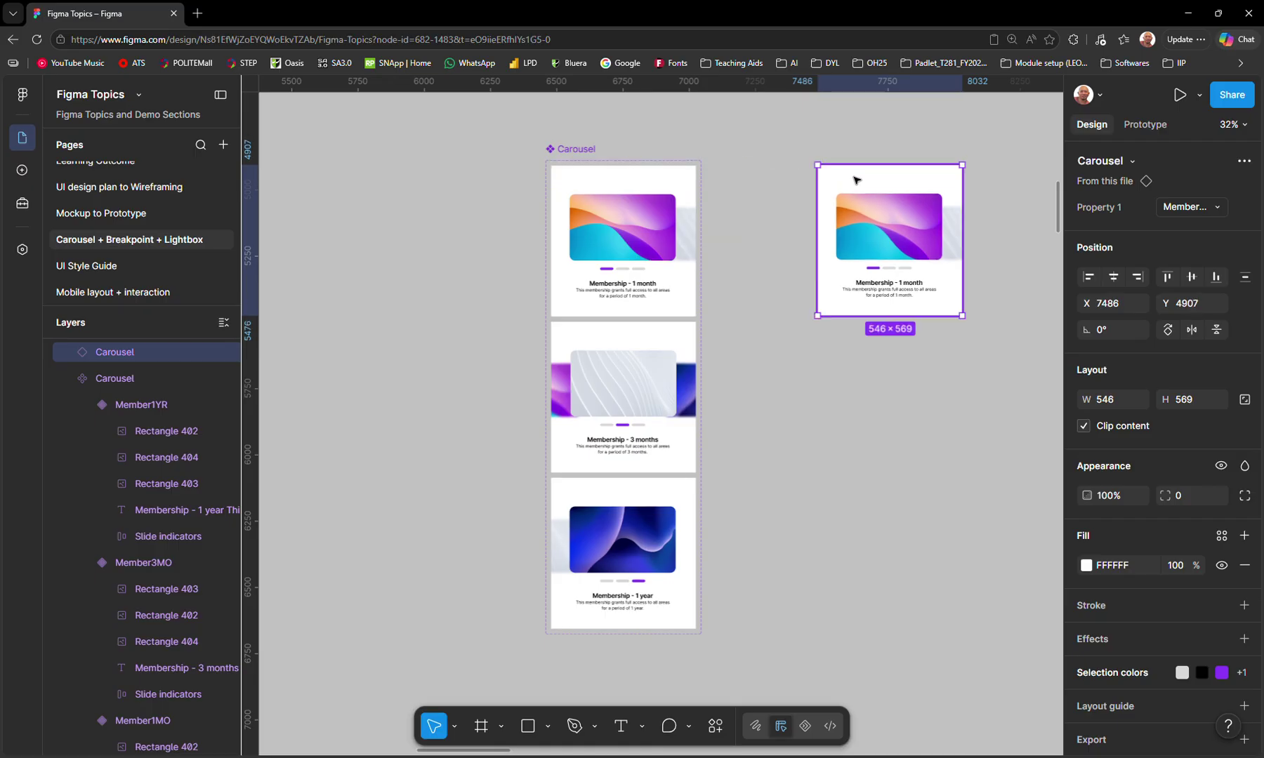
# - Preview the new carousel instance inline, swiping through the membership slides in both directions, and close the preview
pyautogui.hotkey('shift', 'space')
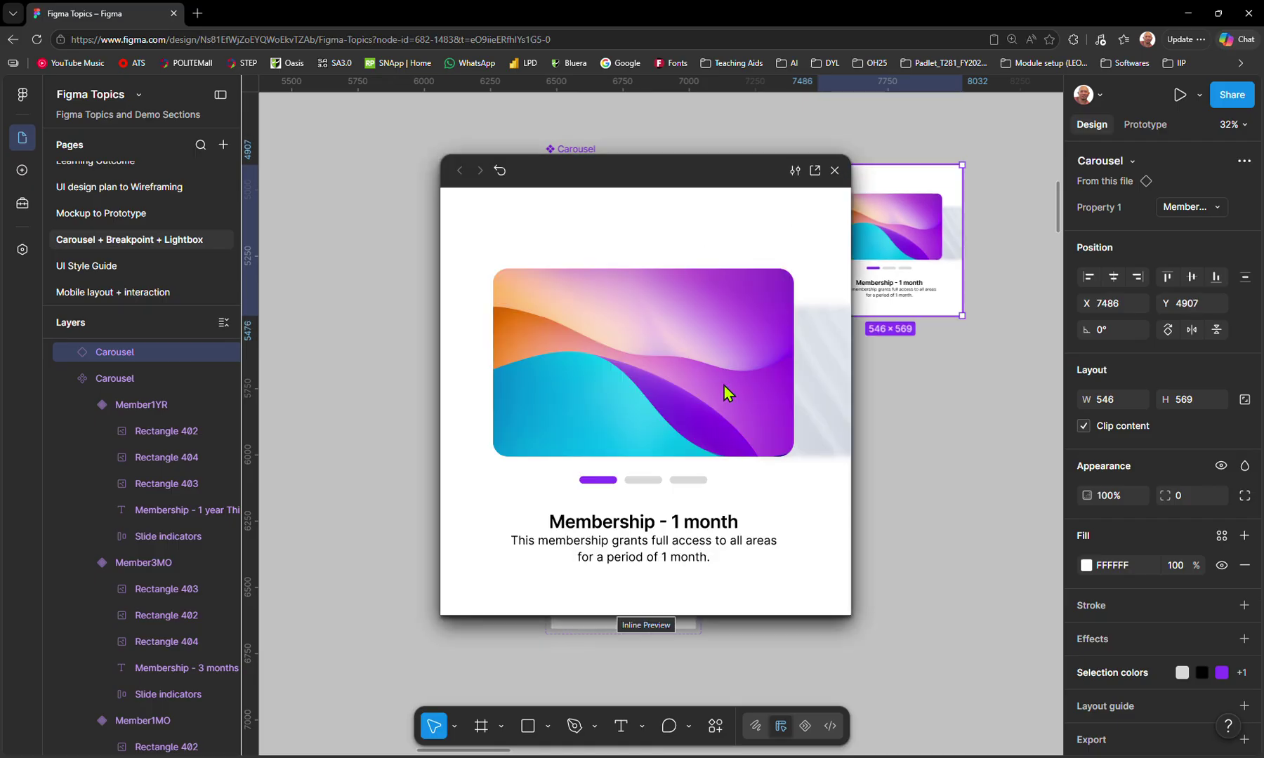
pyautogui.moveTo(736, 401); pyautogui.dragTo(515, 413)
pyautogui.moveTo(748, 404)
pyautogui.mouseDown()
pyautogui.moveTo(720, 415)
pyautogui.moveTo(818, 404)
pyautogui.moveTo(764, 406)
pyautogui.mouseUp()
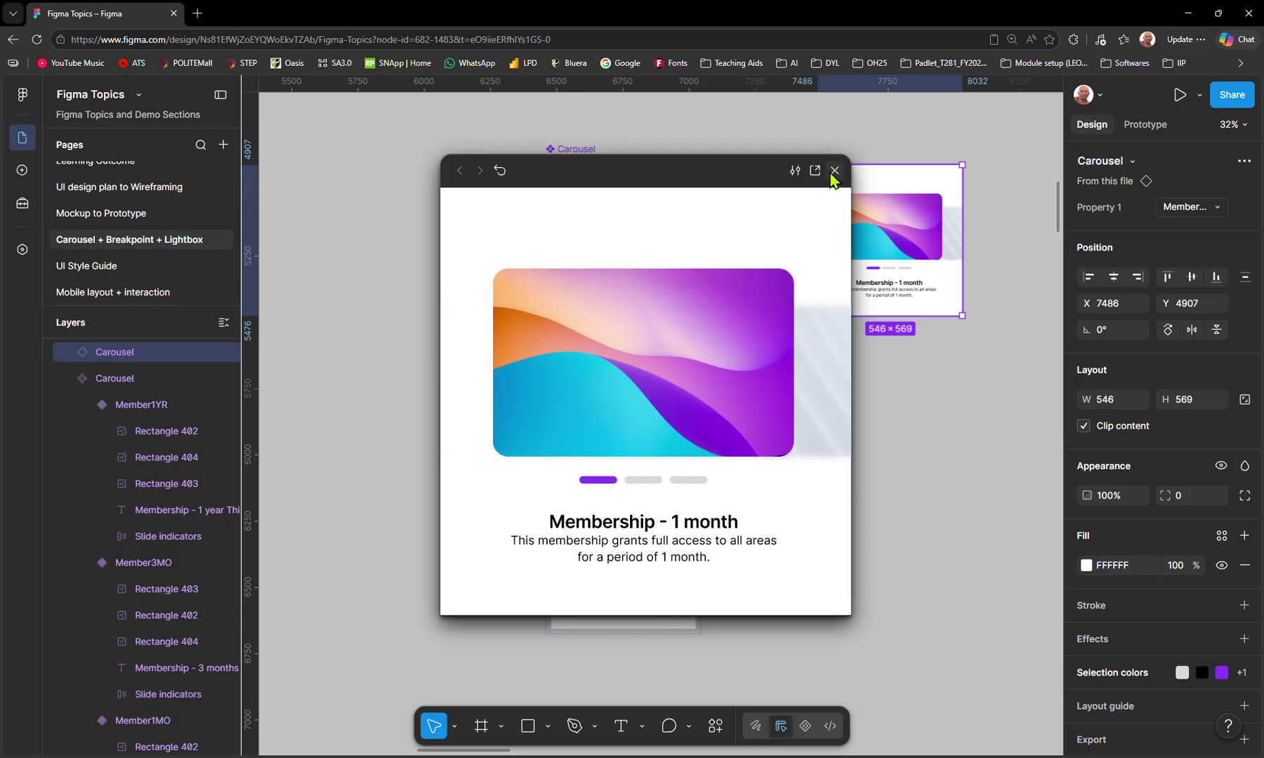
pyautogui.moveTo(738, 341); pyautogui.dragTo(691, 347)
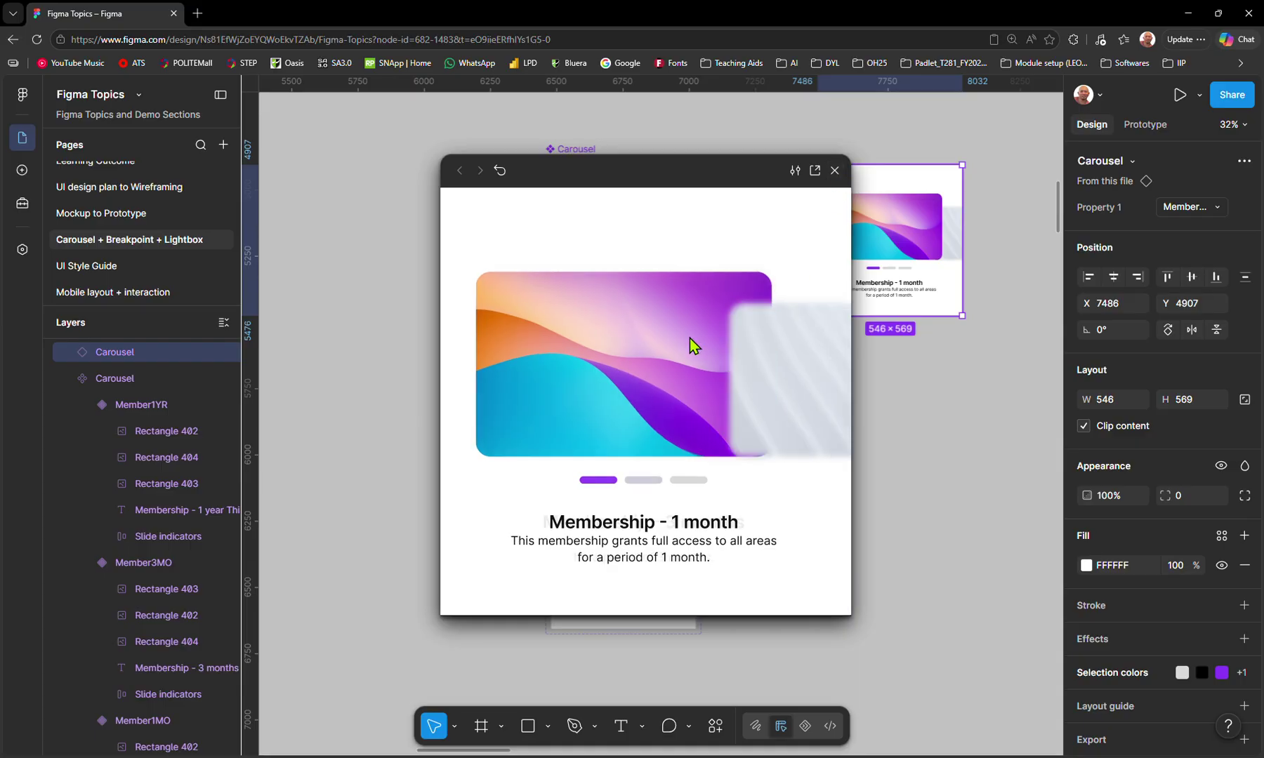
pyautogui.moveTo(581, 379); pyautogui.dragTo(474, 380)
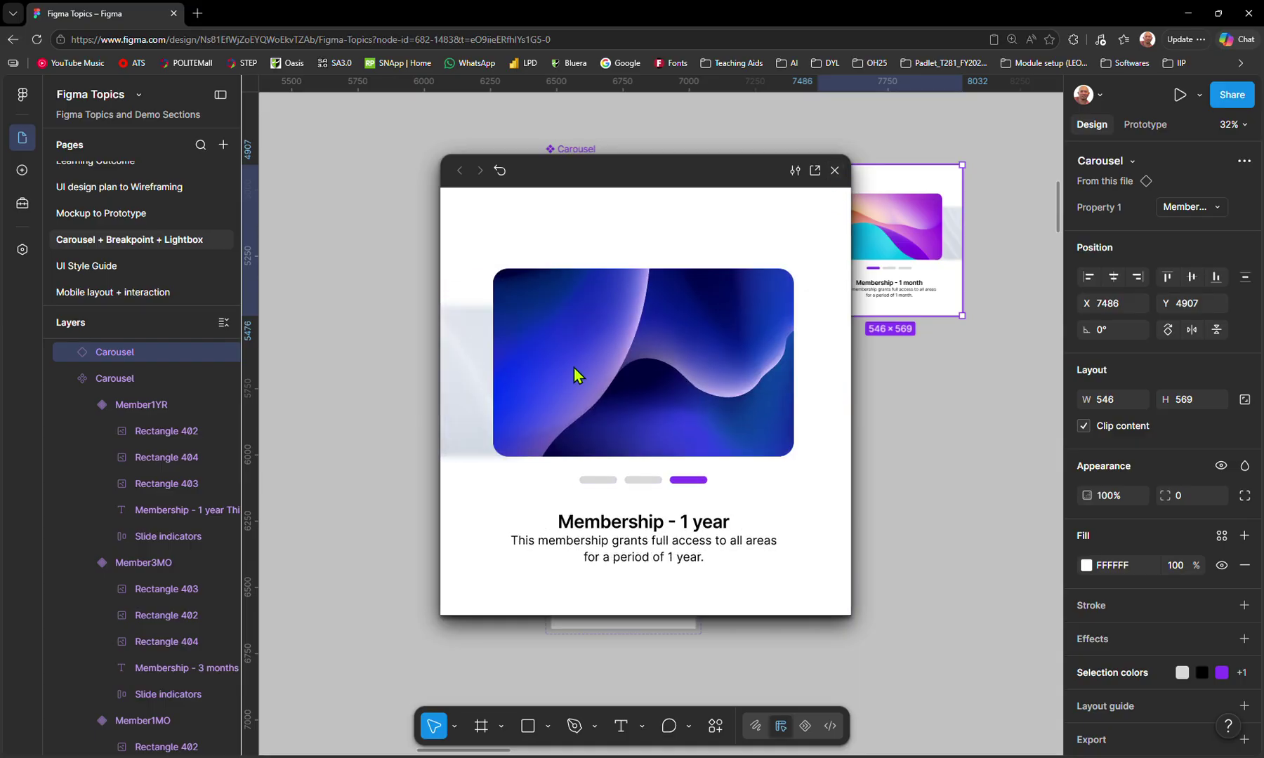
pyautogui.moveTo(574, 369); pyautogui.dragTo(799, 348)
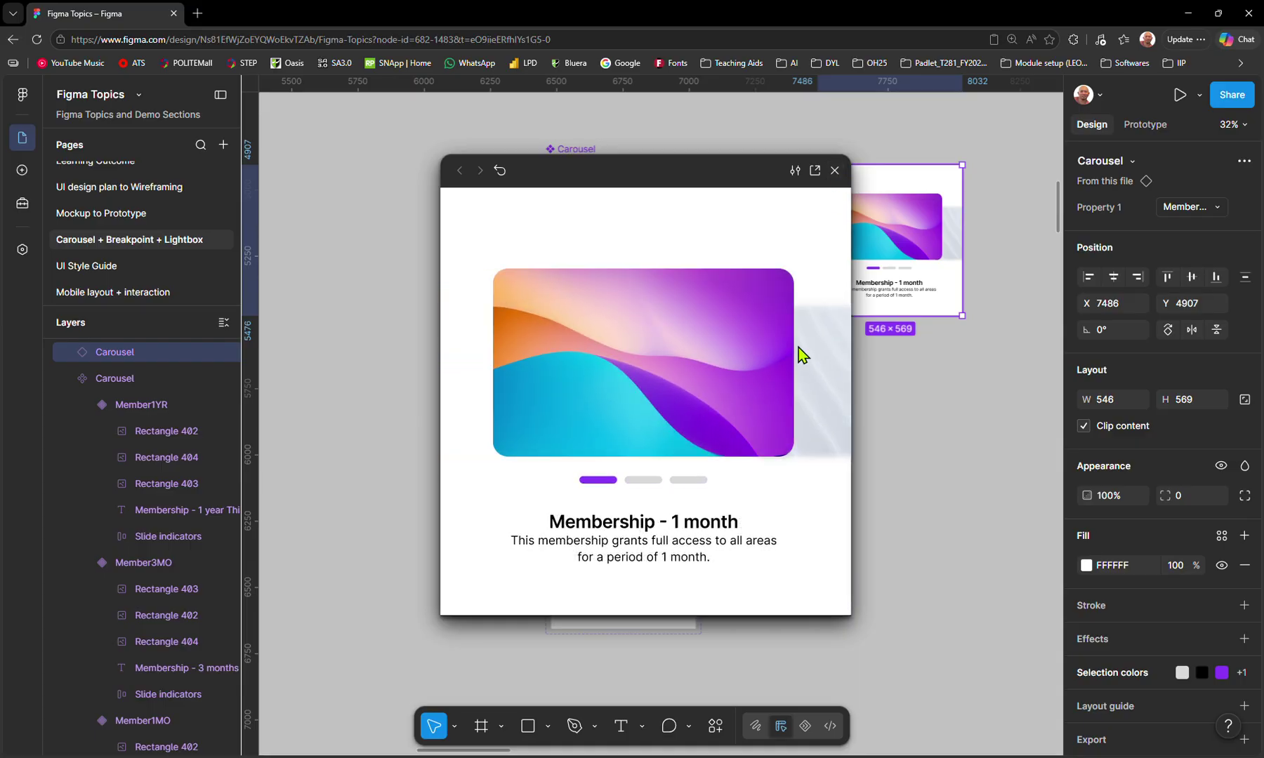
pyautogui.click(835, 171)
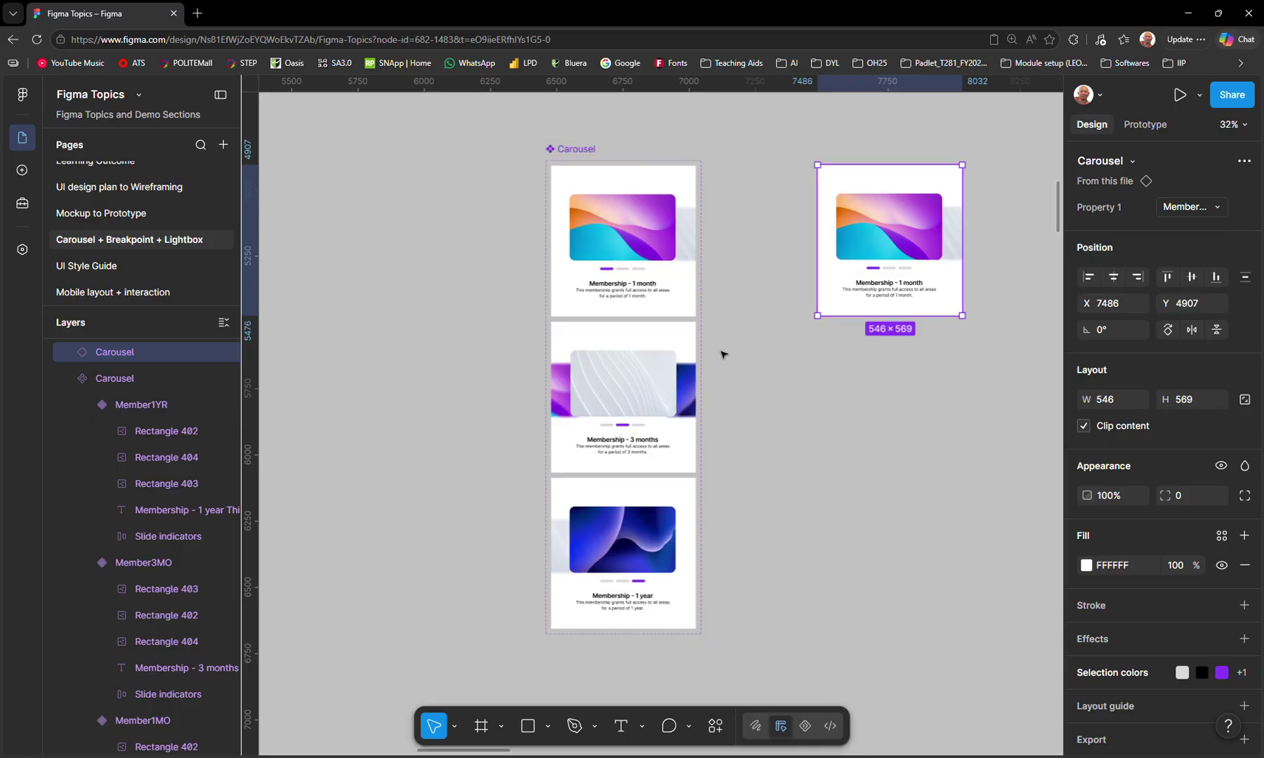
pyautogui.scroll(-6, 716, 380)
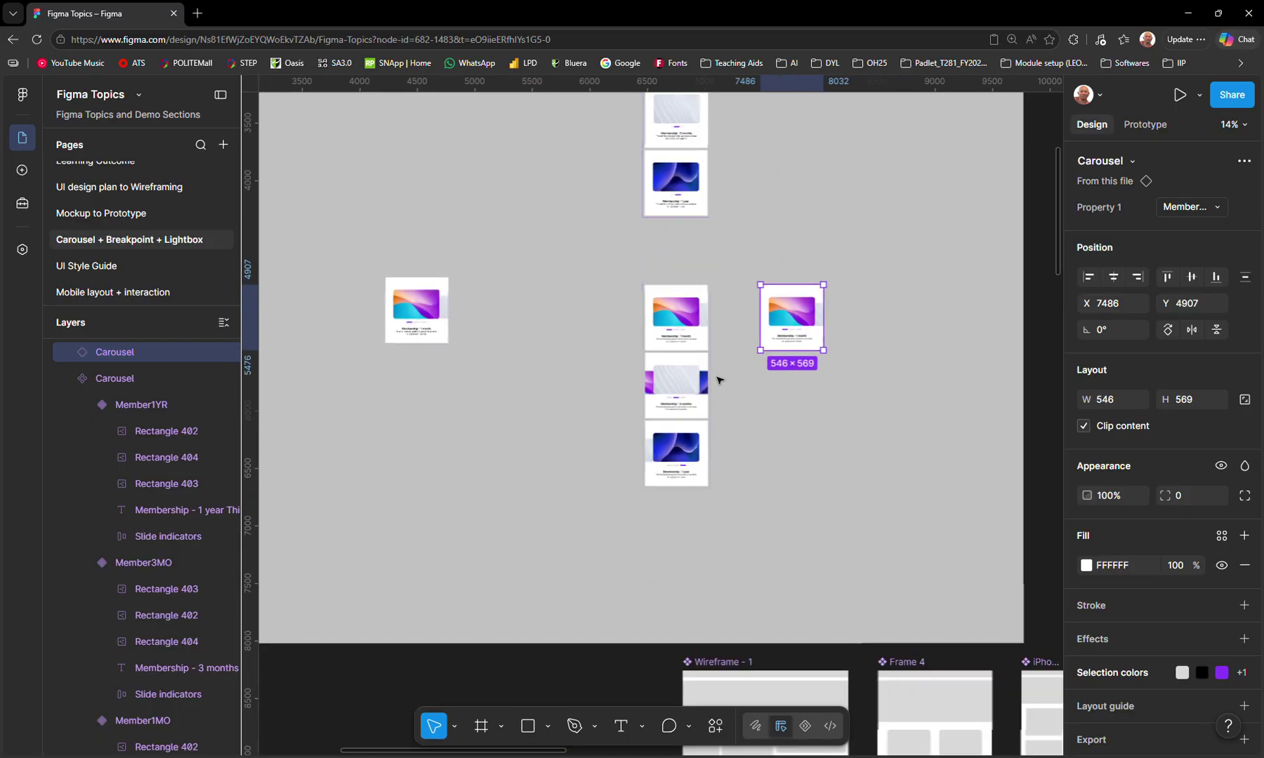
pyautogui.click(646, 376)
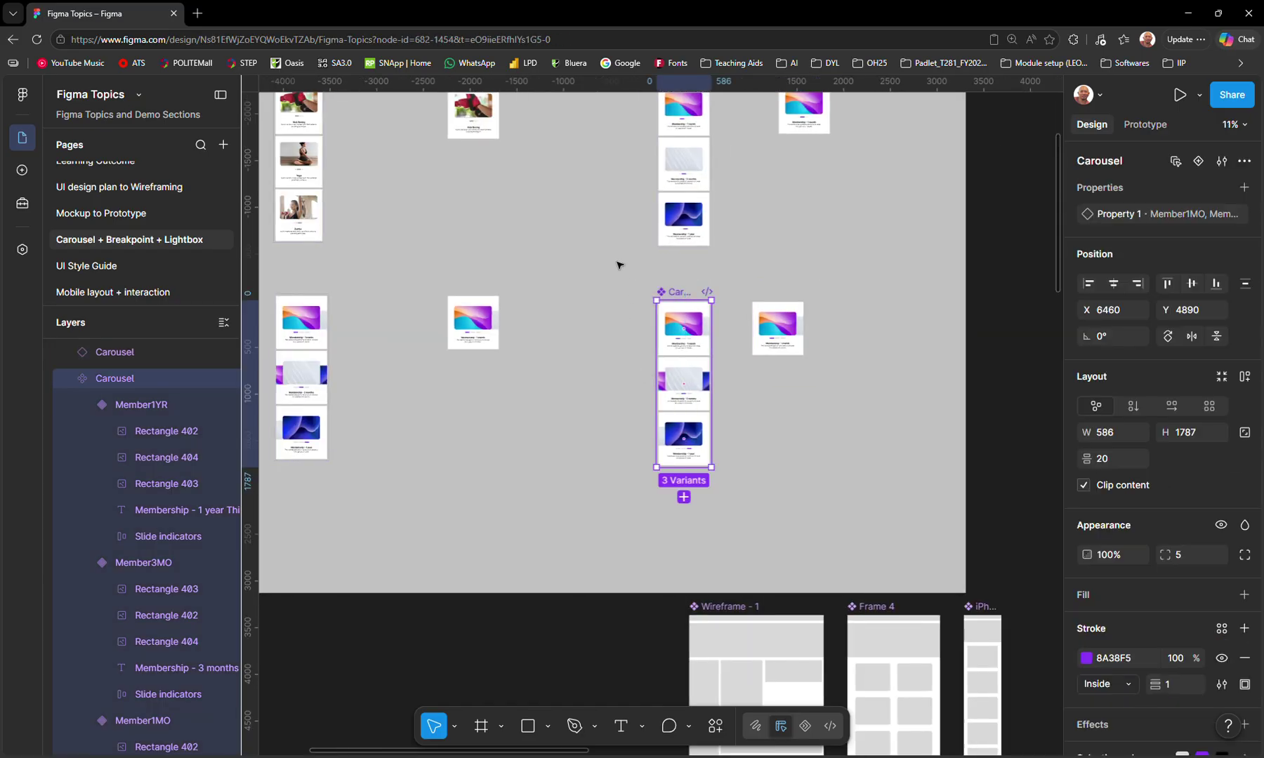
pyautogui.click(613, 237)
pyautogui.scroll(5, 668, 355)
pyautogui.hscroll(-2, 669, 355)
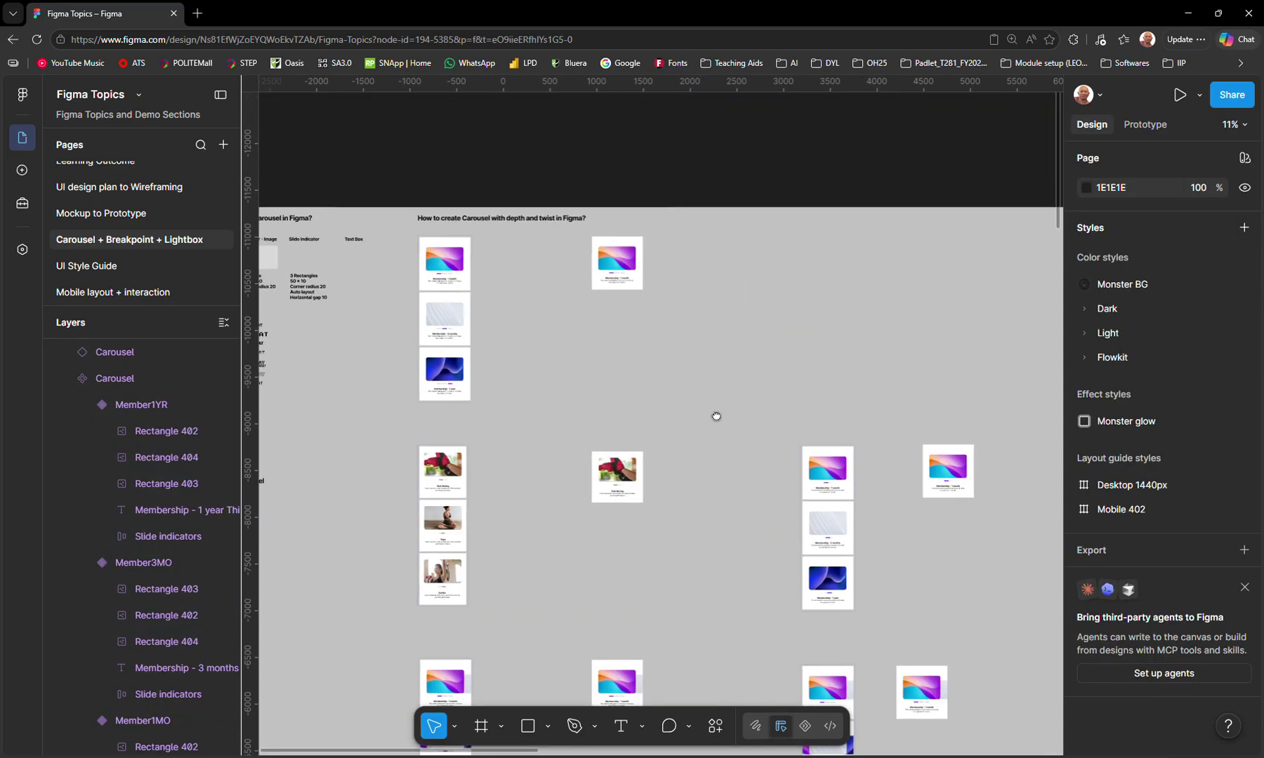
pyautogui.moveTo(716, 416); pyautogui.dragTo(652, 336)
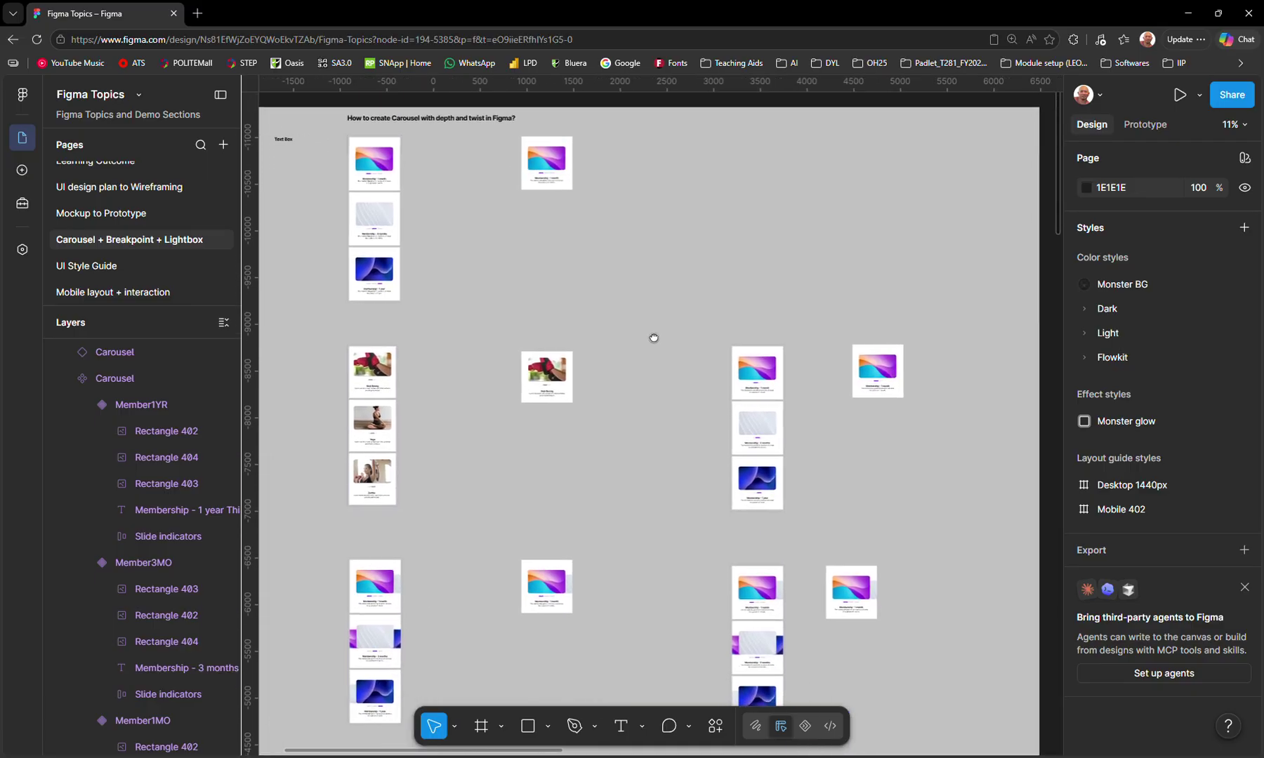